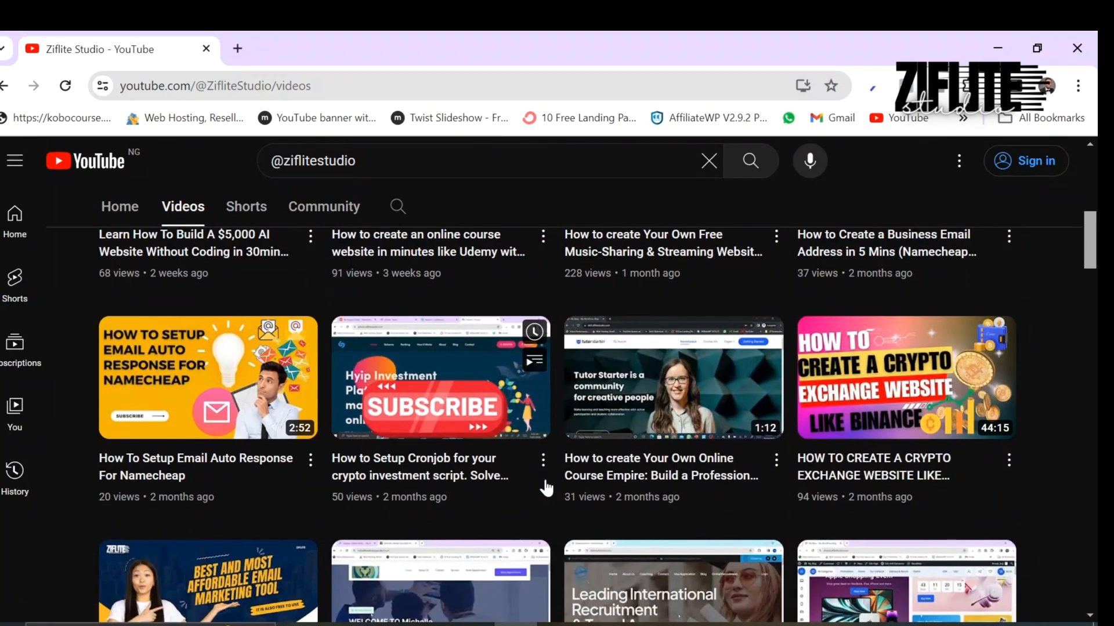
Look through the uploaded videos and the channel header on the Ziflite Studio YouTube page.
{"action": "scroll", "coordinate": [546, 489], "scroll_direction": "up", "scroll_amount": 3}
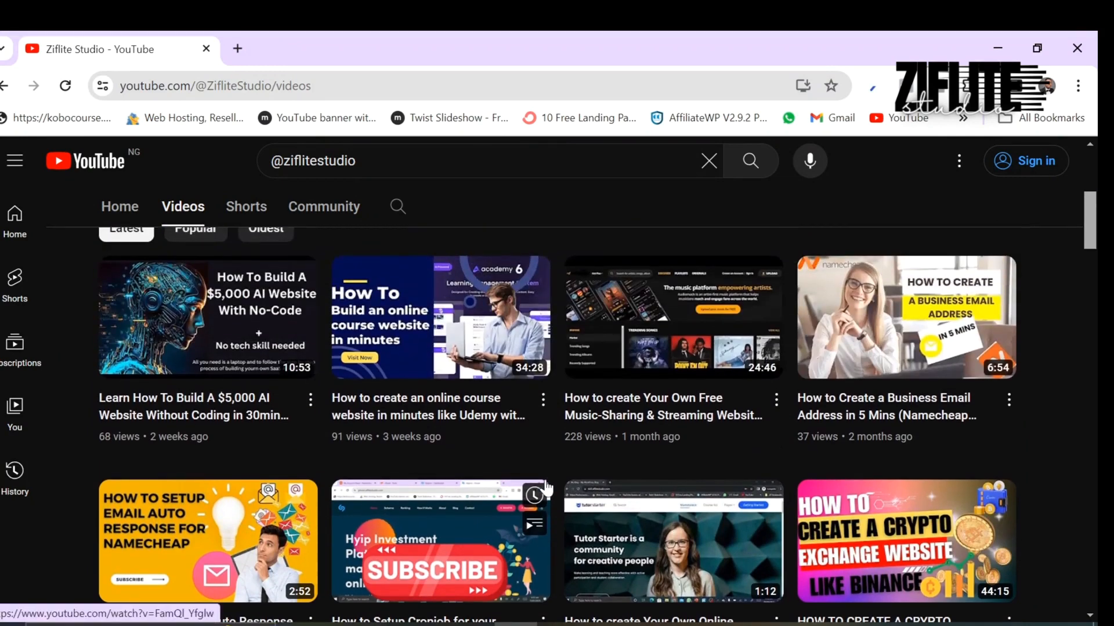
{"action": "scroll", "coordinate": [545, 487], "scroll_direction": "down", "scroll_amount": 1}
{"action": "scroll", "coordinate": [545, 489], "scroll_direction": "down", "scroll_amount": 7}
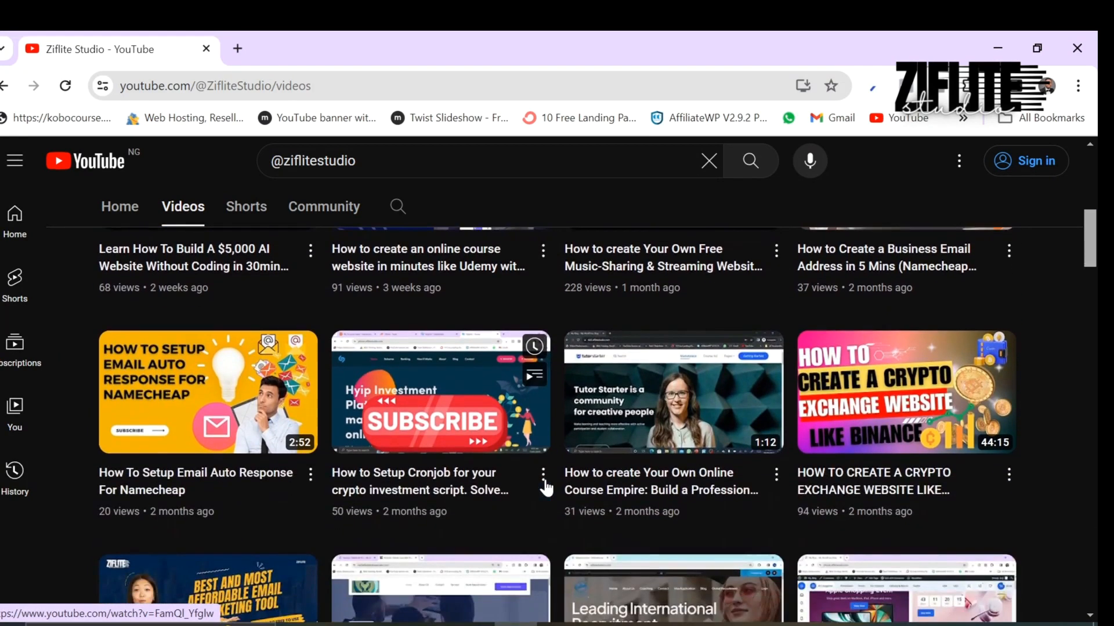
{"action": "scroll", "coordinate": [545, 489], "scroll_direction": "down", "scroll_amount": 2}
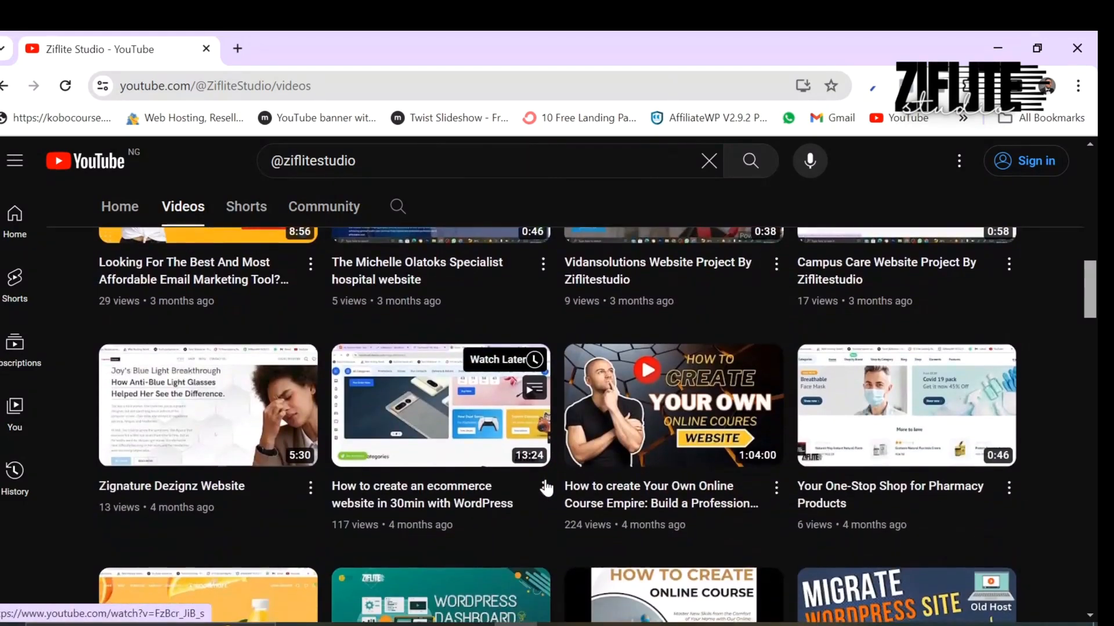
{"action": "scroll", "coordinate": [546, 487], "scroll_direction": "down", "scroll_amount": 4}
{"action": "scroll", "coordinate": [545, 487], "scroll_direction": "down", "scroll_amount": 4}
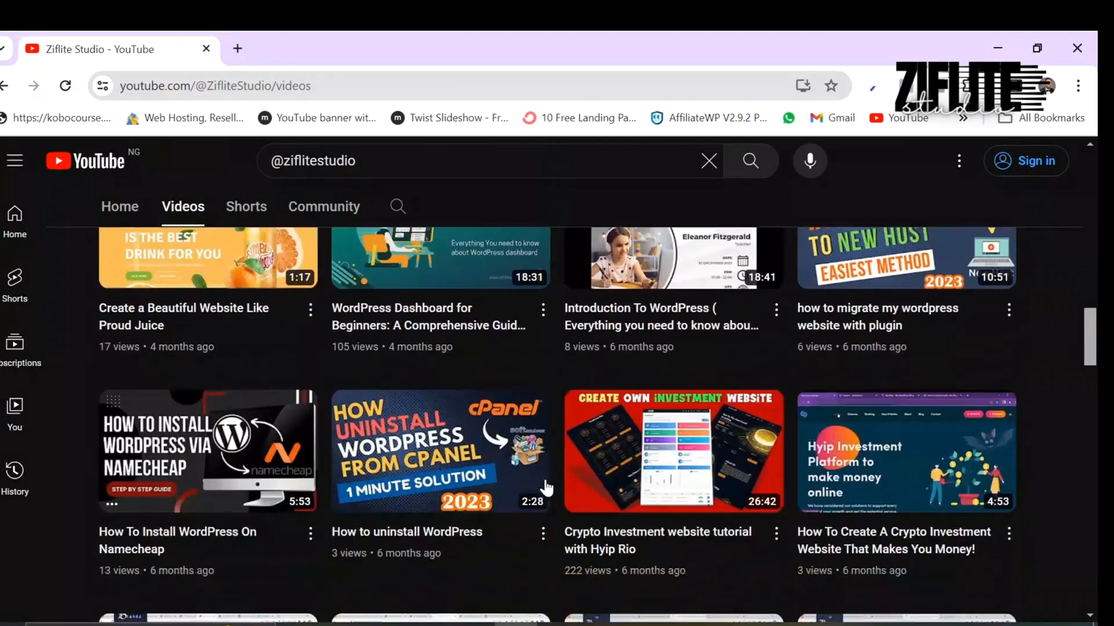
{"action": "scroll", "coordinate": [545, 487], "scroll_direction": "up", "scroll_amount": 17}
{"action": "scroll", "coordinate": [547, 489], "scroll_direction": "up", "scroll_amount": 5}
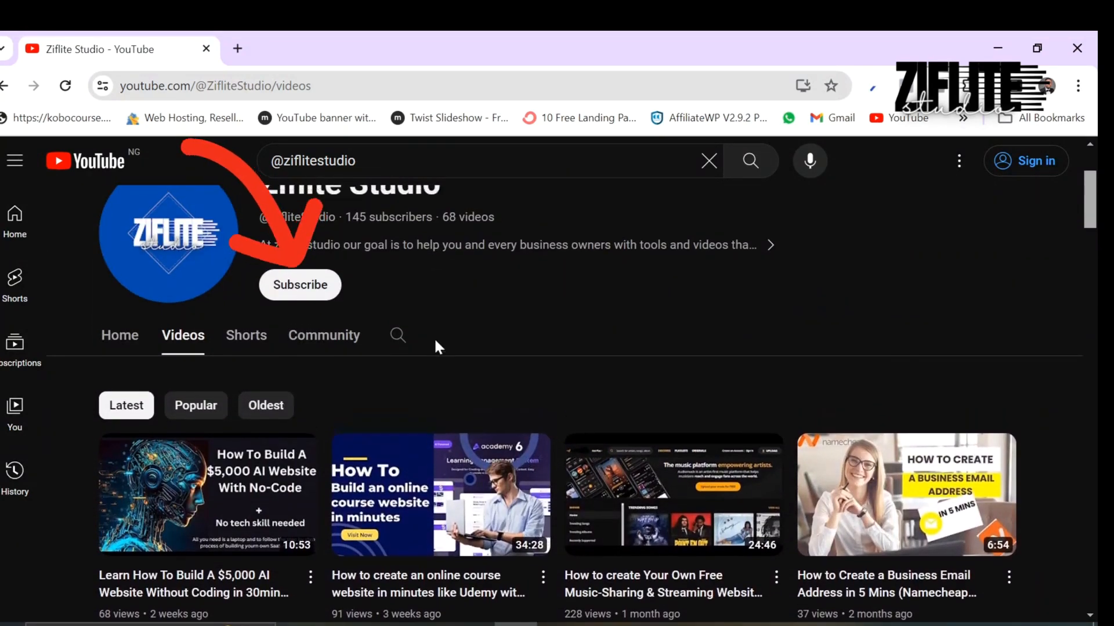
{"action": "scroll", "coordinate": [434, 335], "scroll_direction": "up", "scroll_amount": 1}
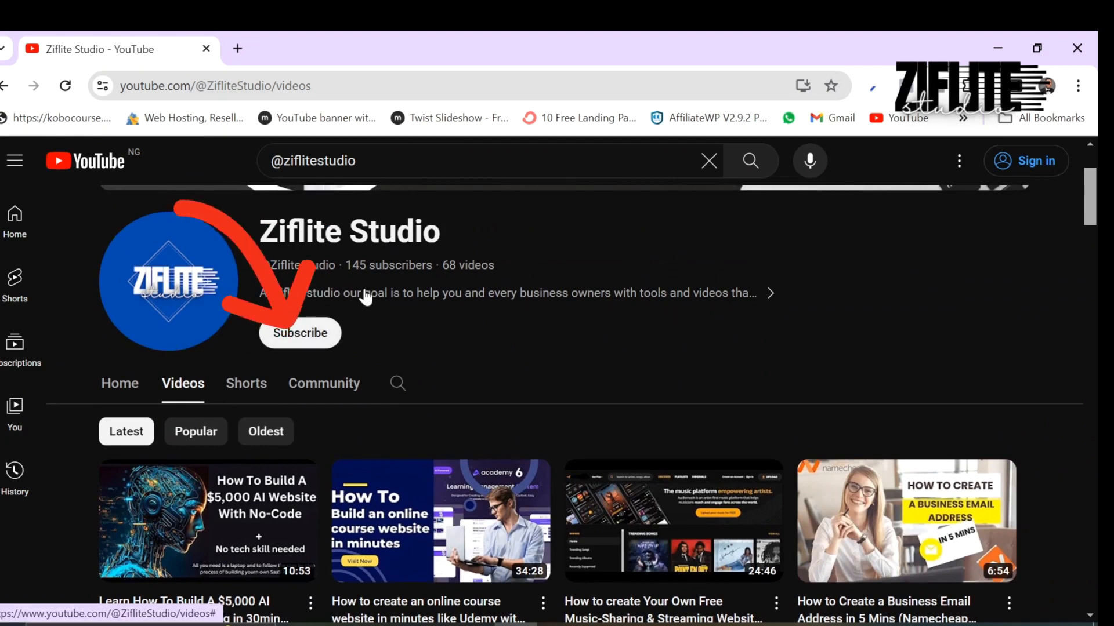
{"action": "scroll", "coordinate": [365, 297], "scroll_direction": "down", "scroll_amount": 1}
{"action": "scroll", "coordinate": [366, 295], "scroll_direction": "up", "scroll_amount": 2}
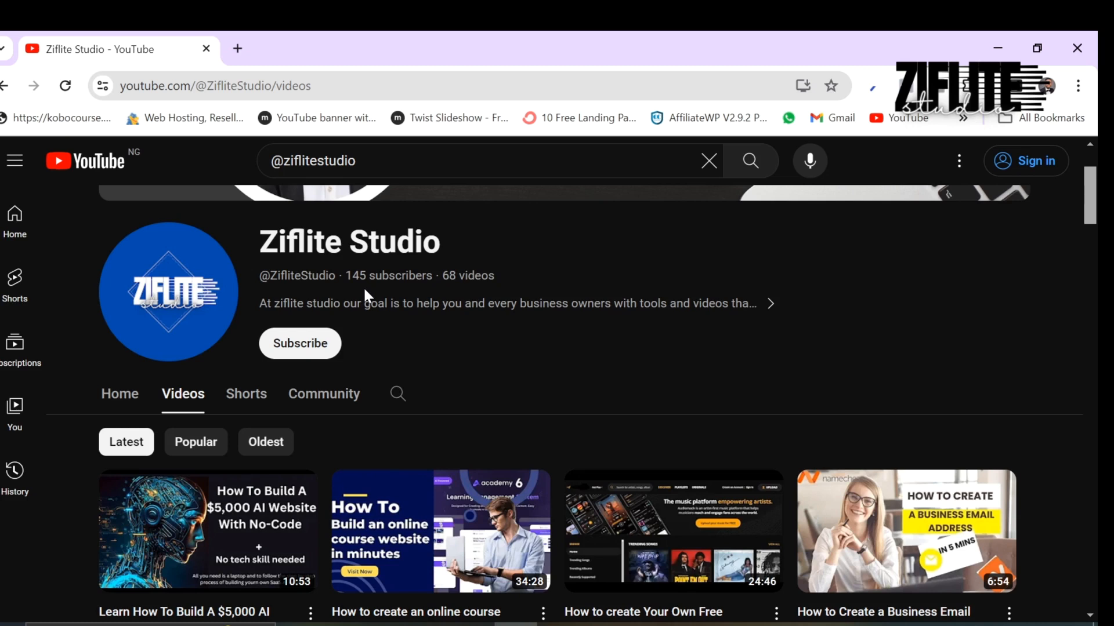
Search the web for "xamp" in a new browser tab and open the Apache Friends XAMPP site.
{"action": "left_click", "coordinate": [238, 32]}
{"action": "type", "text": "xamp"}
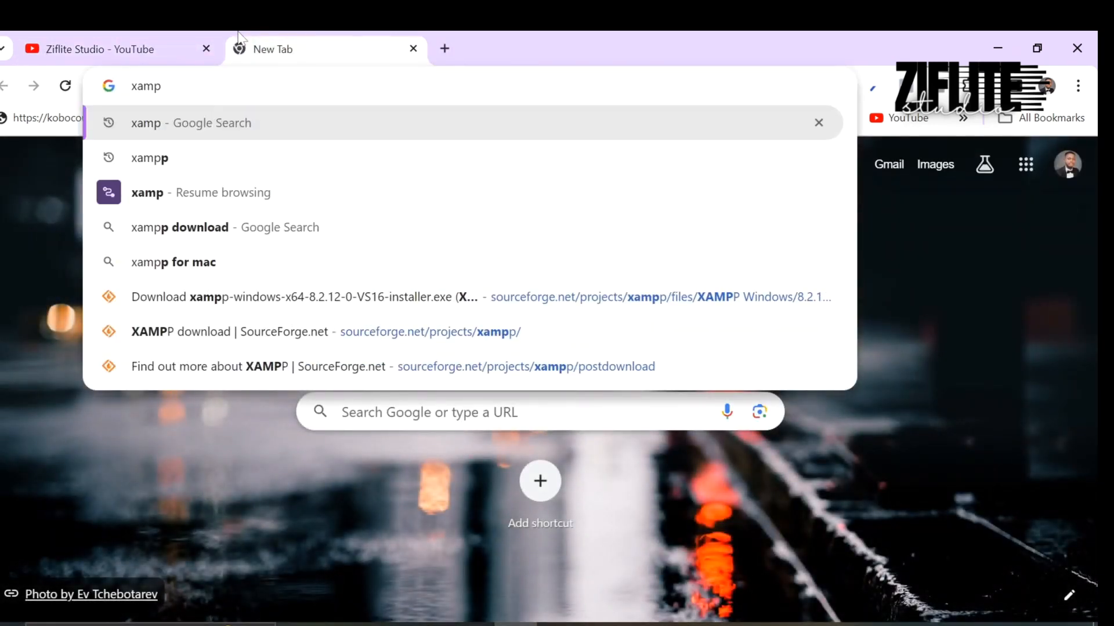
{"action": "key", "text": "Return"}
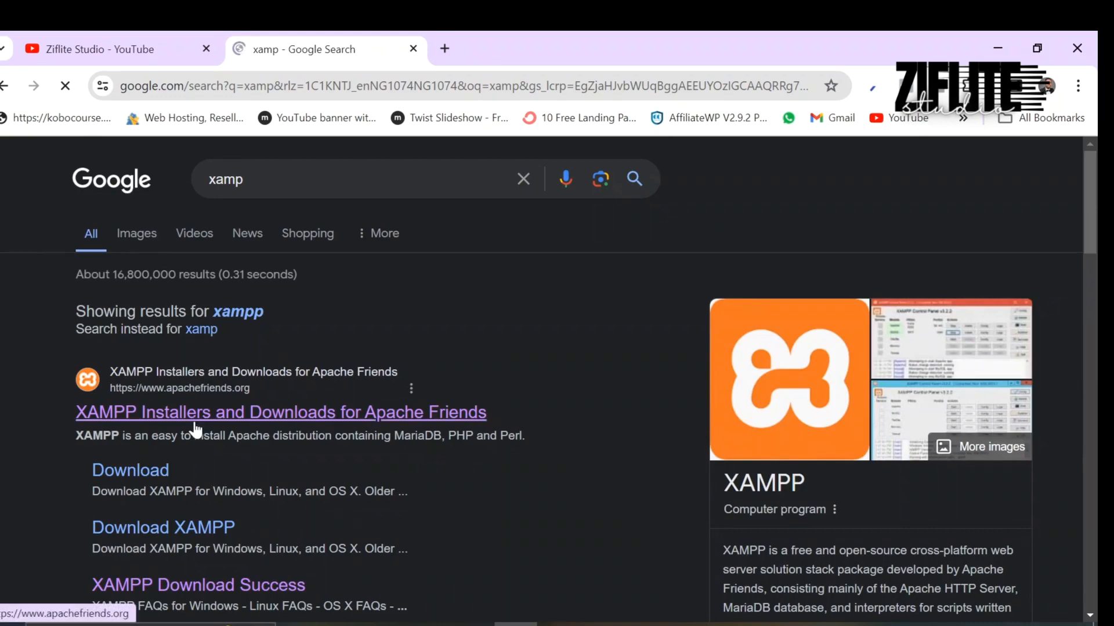
{"action": "left_click", "coordinate": [142, 413]}
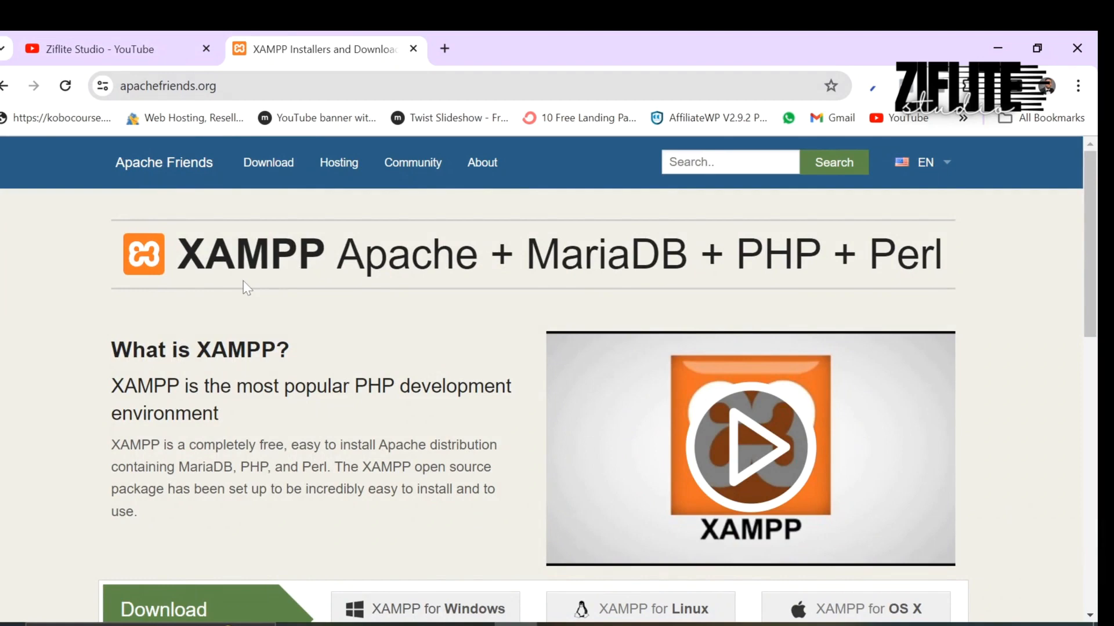
Request the XAMPP for Windows 8.2.12 download, dismiss the download manager's dialog and return to the browser.
{"action": "scroll", "coordinate": [243, 283], "scroll_direction": "down", "scroll_amount": 5}
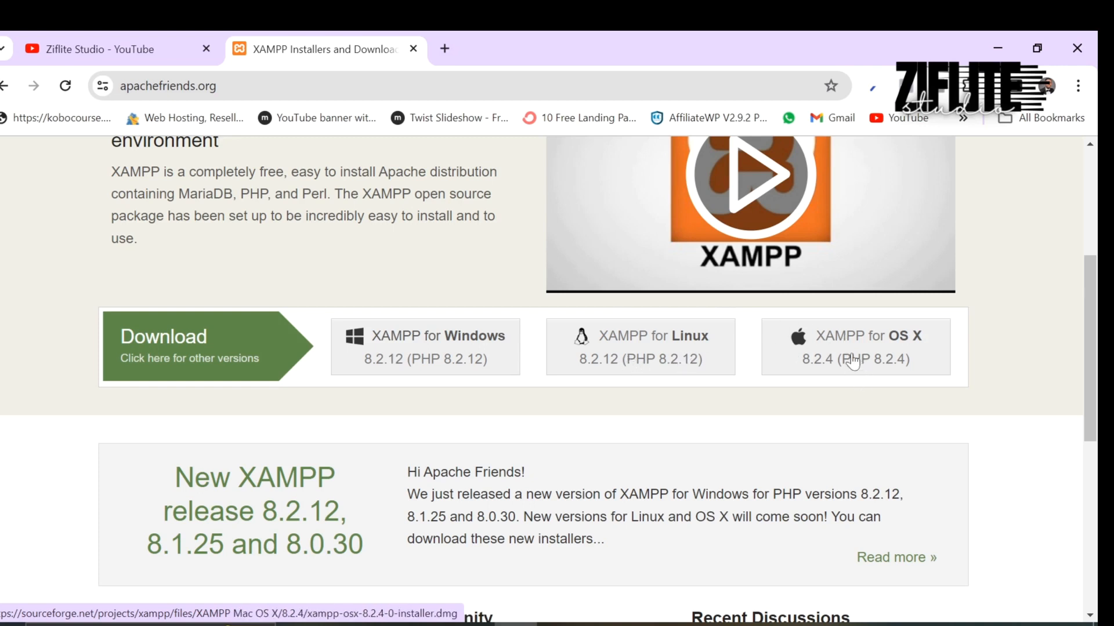
{"action": "left_click", "coordinate": [450, 348]}
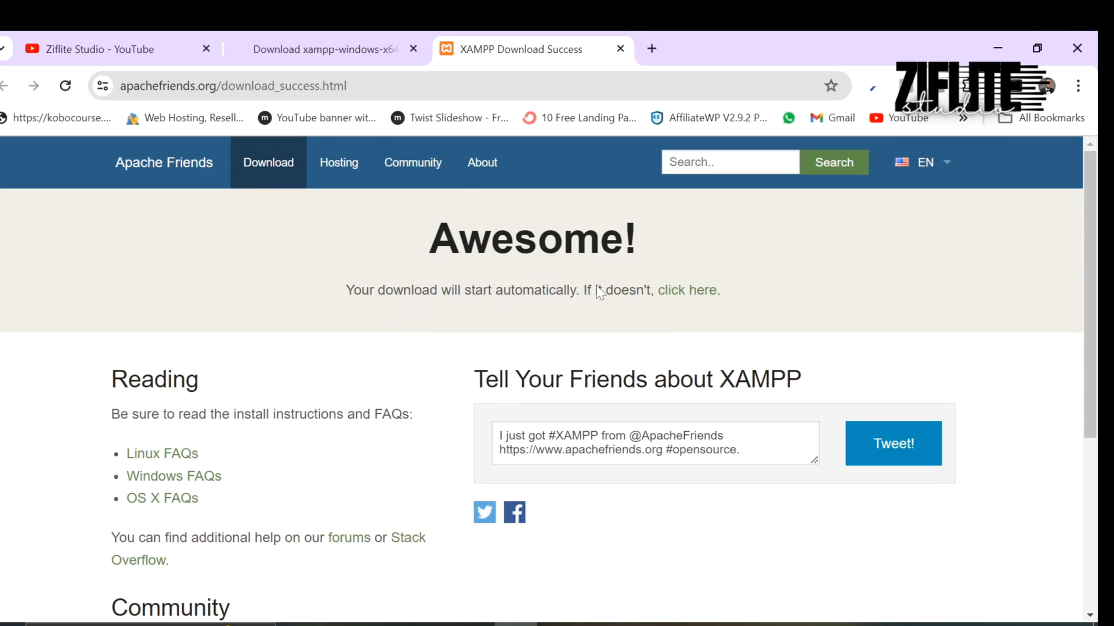
{"action": "left_click", "coordinate": [707, 292]}
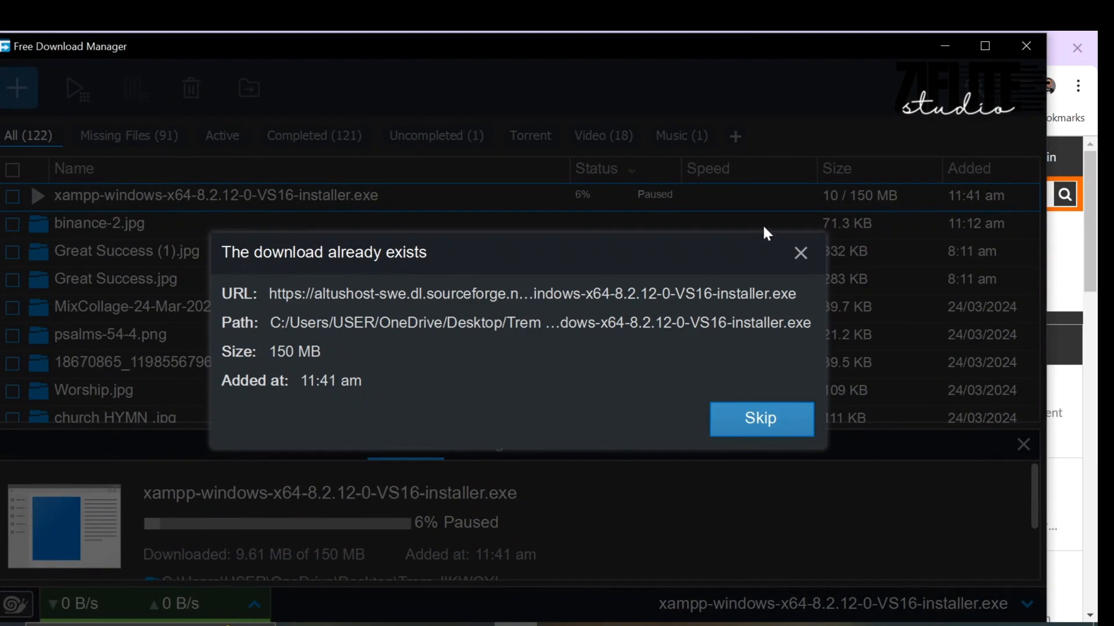
{"action": "left_click", "coordinate": [801, 256]}
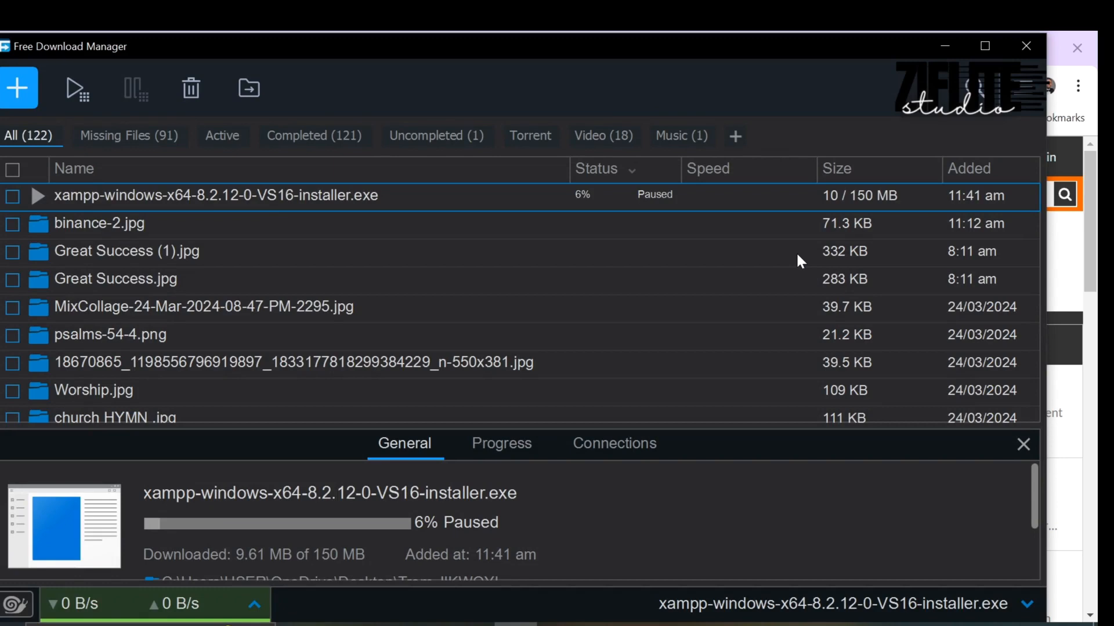
{"action": "left_click", "coordinate": [945, 46]}
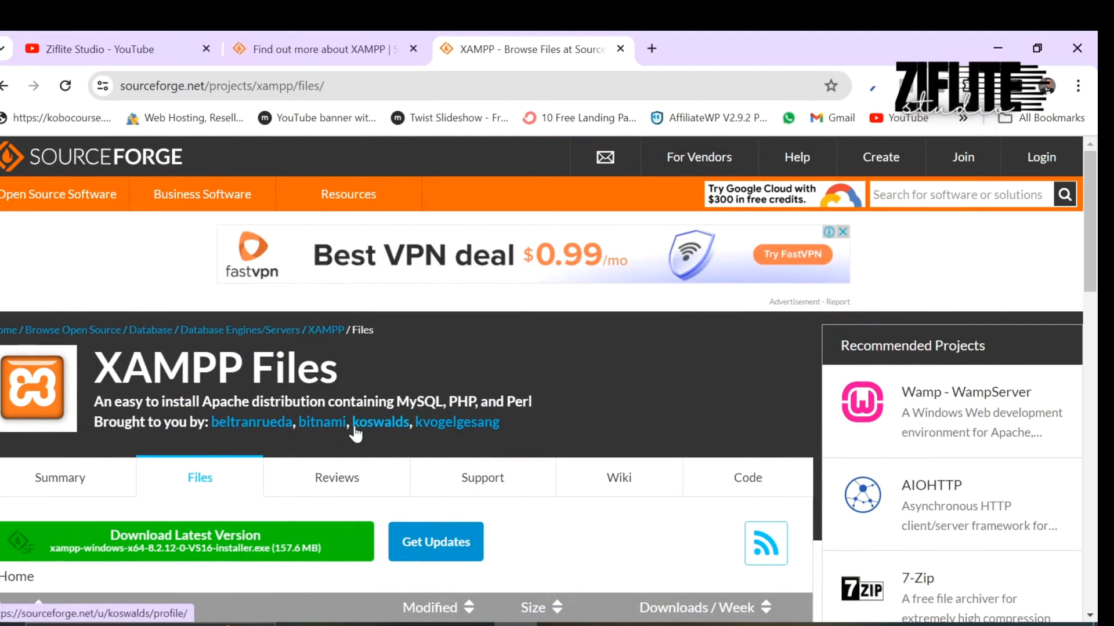
{"action": "scroll", "coordinate": [268, 534], "scroll_direction": "down", "scroll_amount": 2}
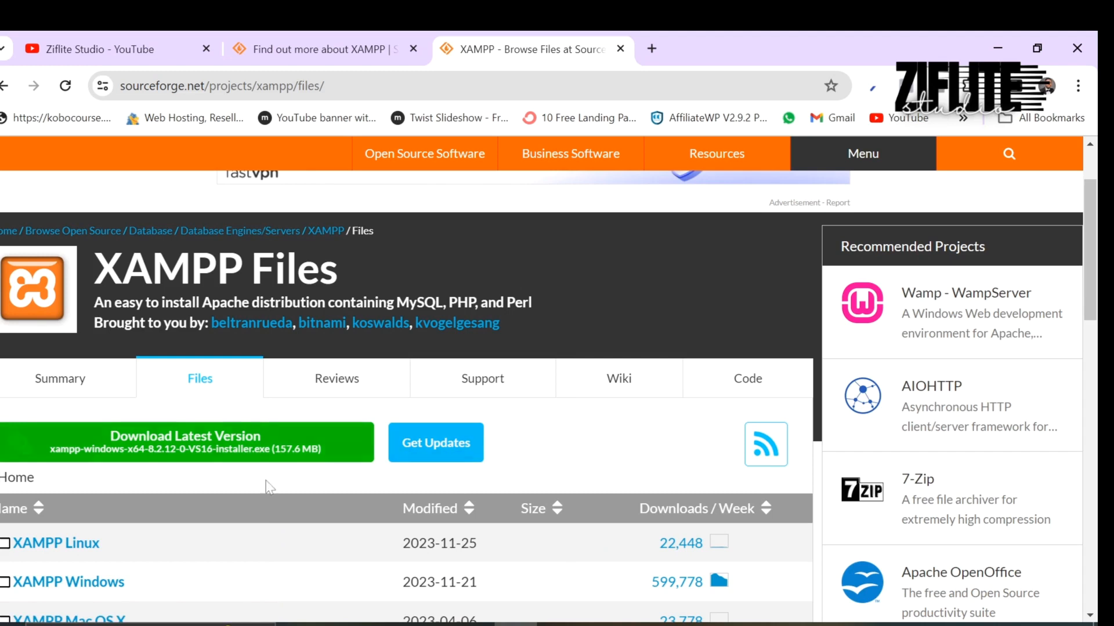
Search the computer for "xamp" and open the file location of xampp-windows-x64-8.2.12-0-VS16-installer.exe.
{"action": "left_click", "coordinate": [133, 625]}
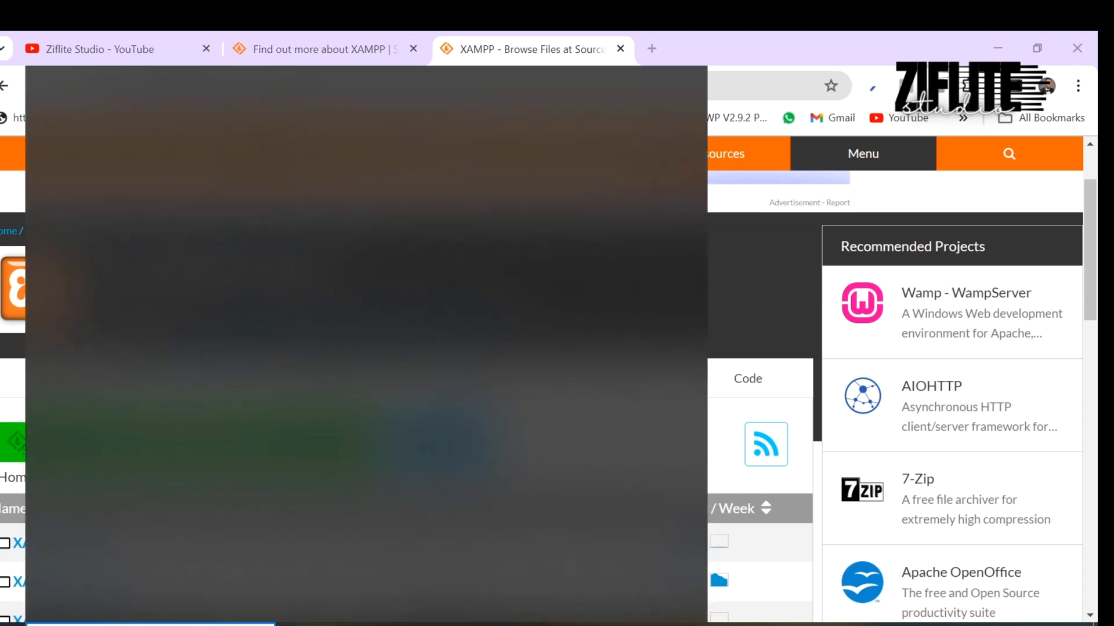
{"action": "type", "text": "xe"}
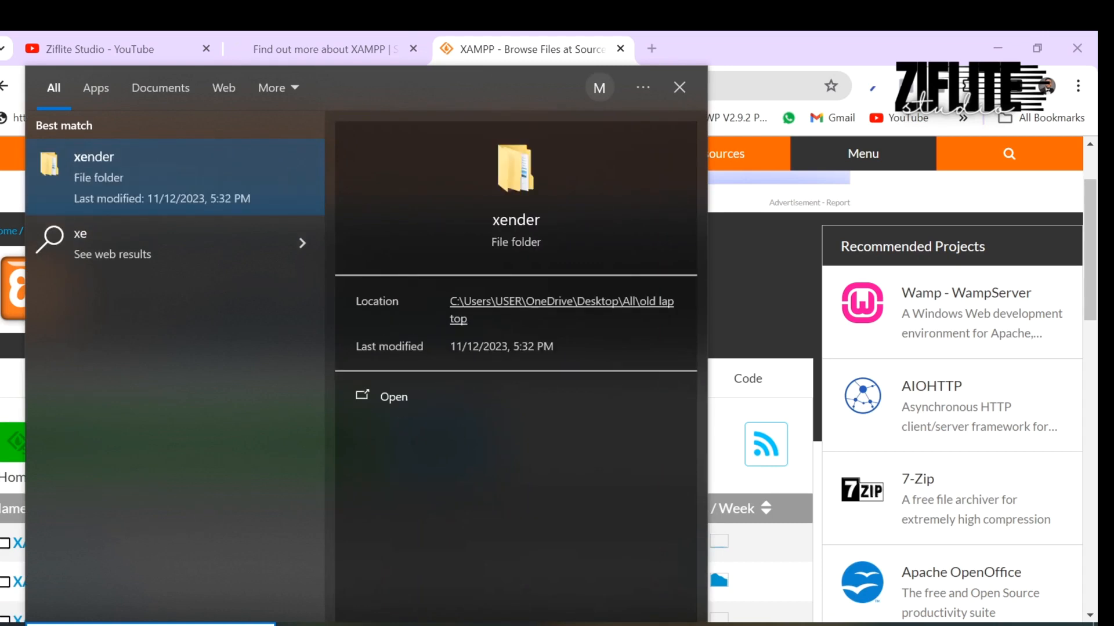
{"action": "key", "text": "BackSpace"}
{"action": "key", "text": "BackSpace"}
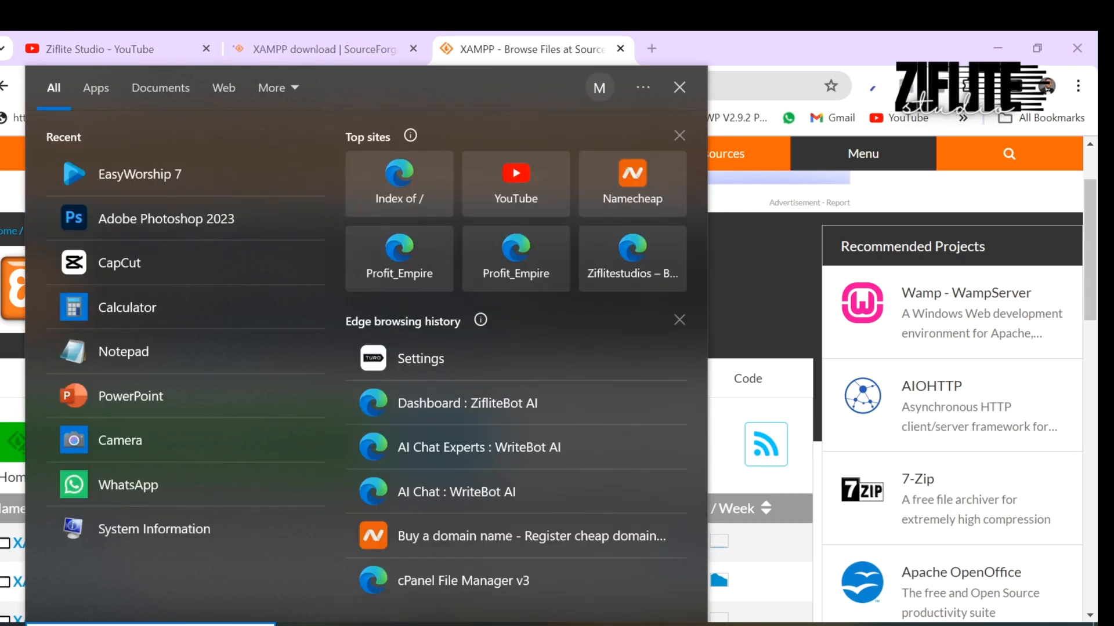
{"action": "type", "text": "xender"}
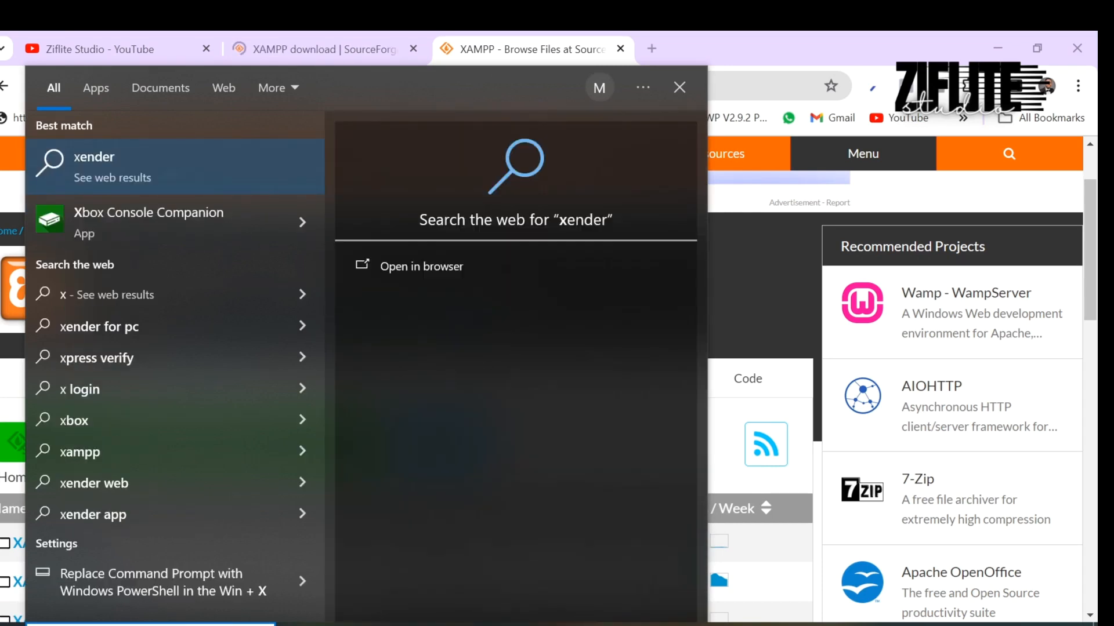
{"action": "type", "text": "amp"}
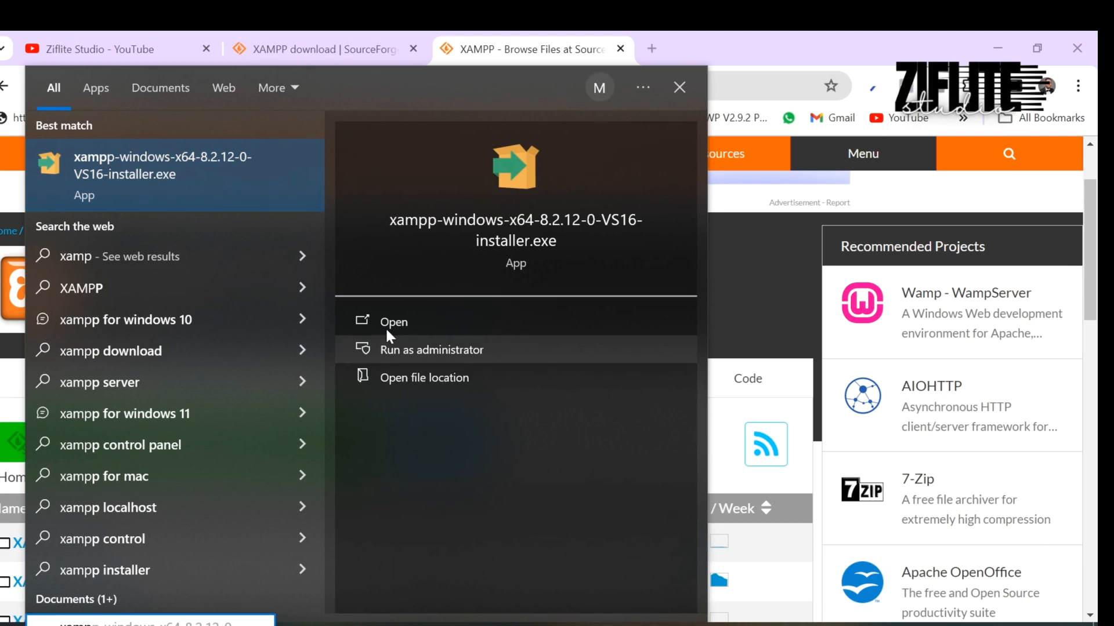
{"action": "left_click", "coordinate": [395, 378]}
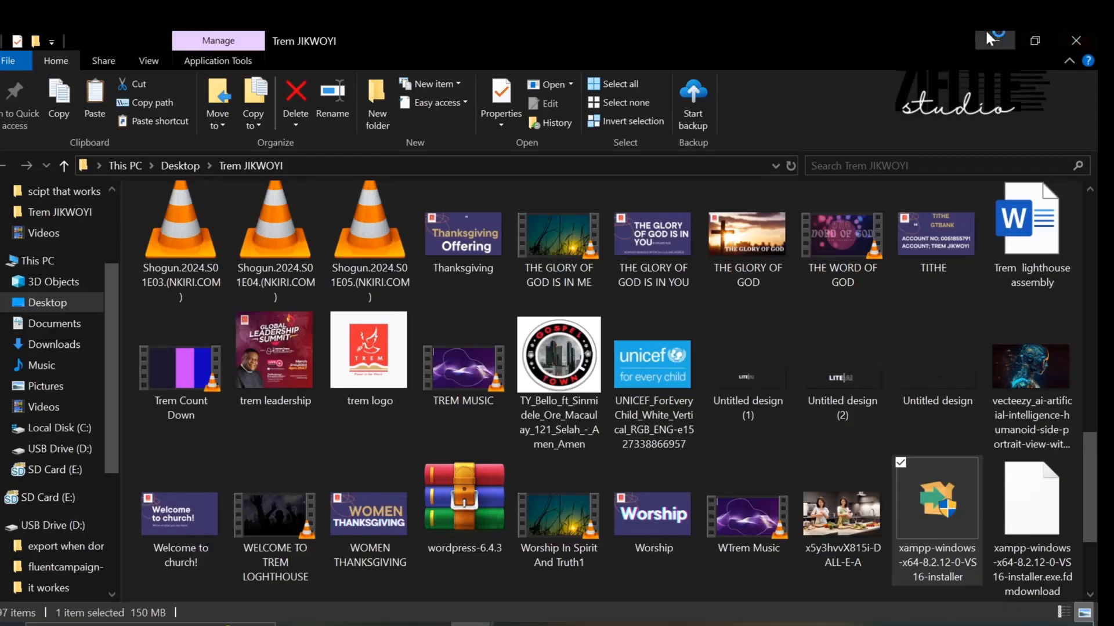
Minimize the open windows to reach the XAMPP installer, agree to continue despite the antivirus, and acknowledge the User Account Control warning.
{"action": "left_click", "coordinate": [985, 32]}
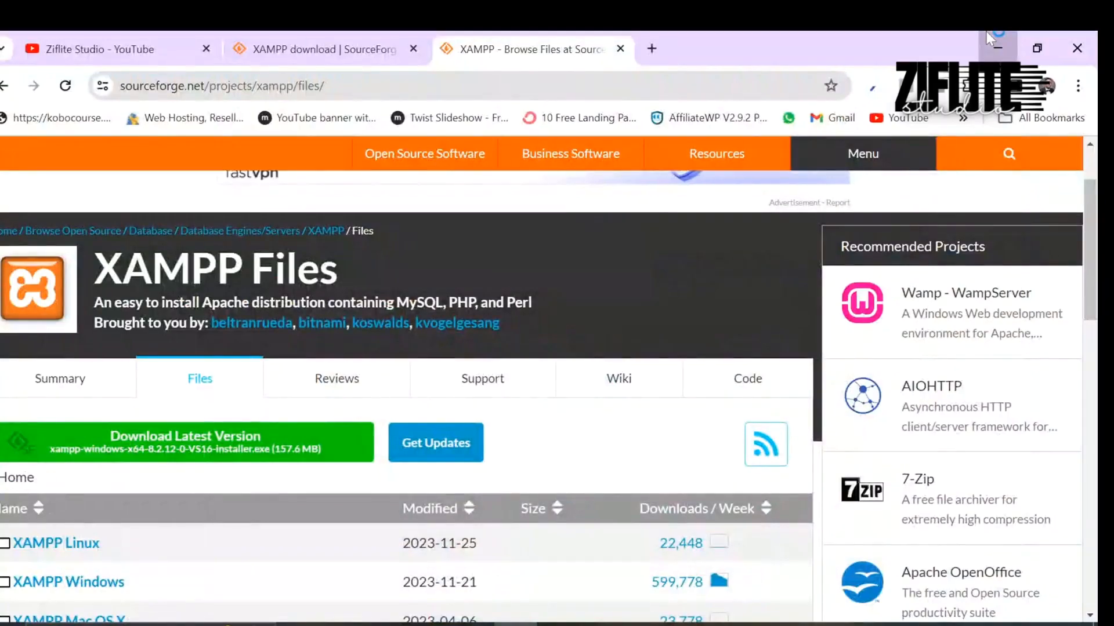
{"action": "left_click", "coordinate": [986, 31]}
{"action": "left_click", "coordinate": [986, 32]}
{"action": "left_click", "coordinate": [986, 31]}
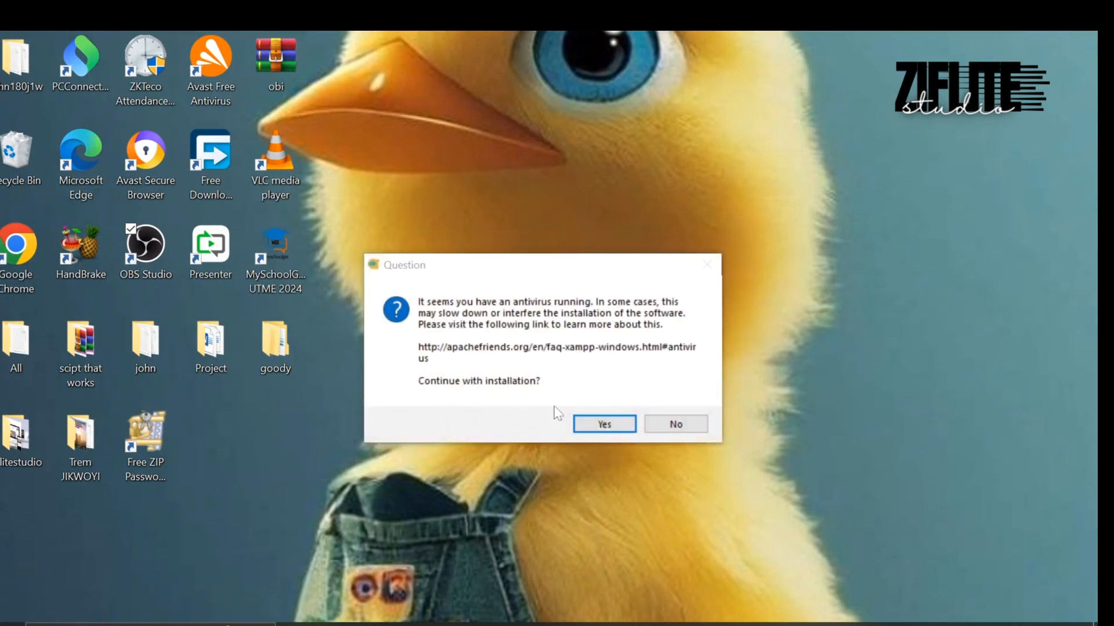
{"action": "left_click", "coordinate": [610, 421]}
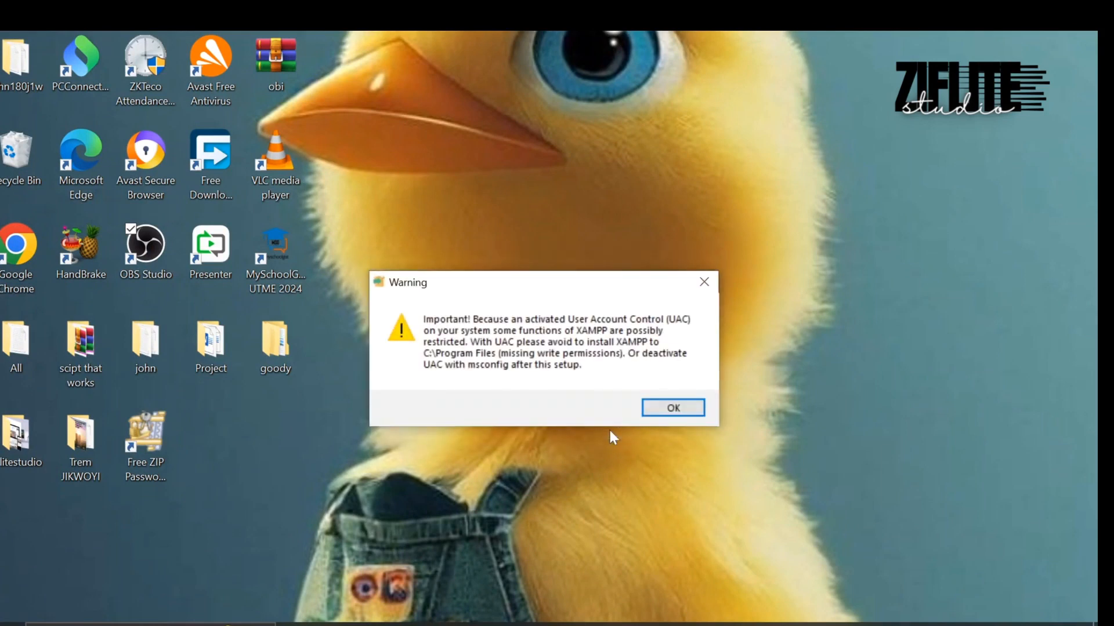
{"action": "left_click", "coordinate": [674, 410]}
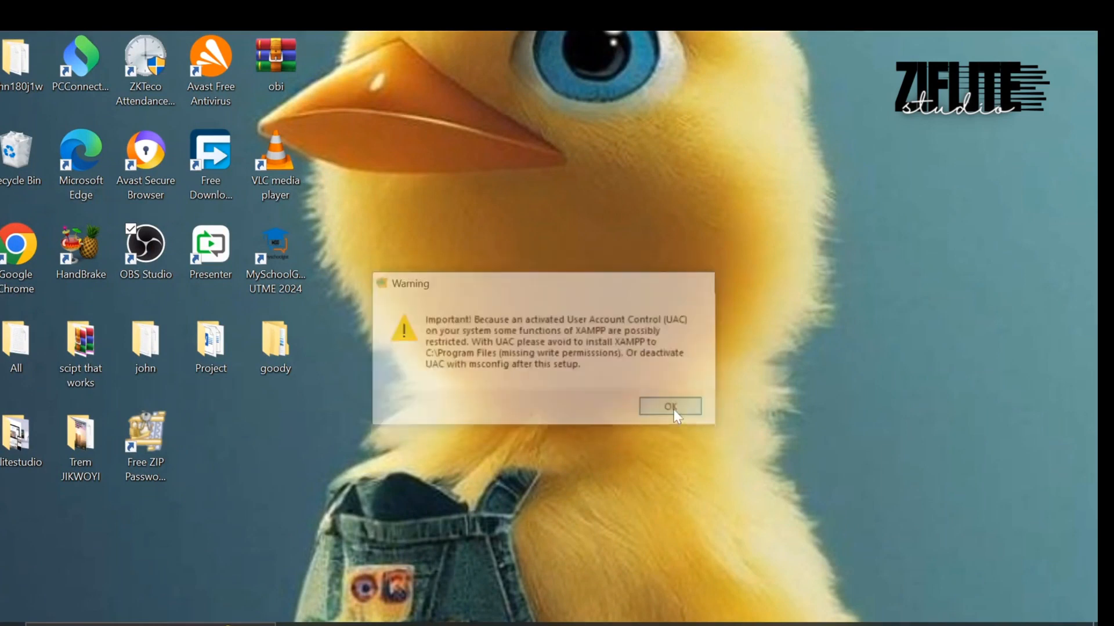
Install XAMPP with the default components and English as the language, and finish setup with the Control Panel set to start.
{"action": "left_click", "coordinate": [620, 509]}
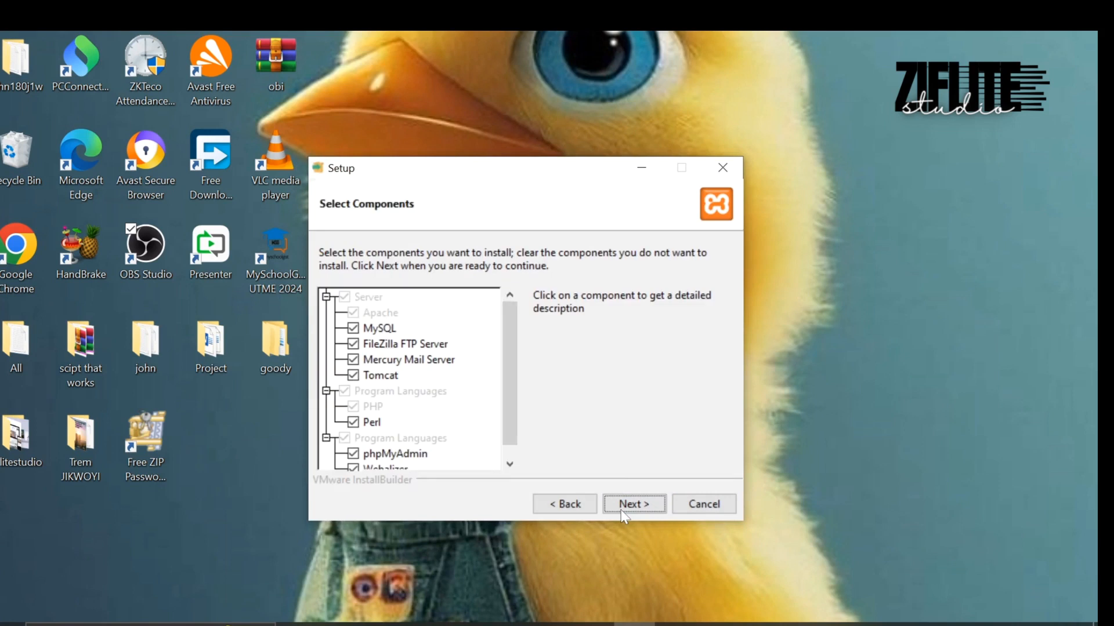
{"action": "left_click", "coordinate": [621, 504]}
{"action": "left_click", "coordinate": [621, 504]}
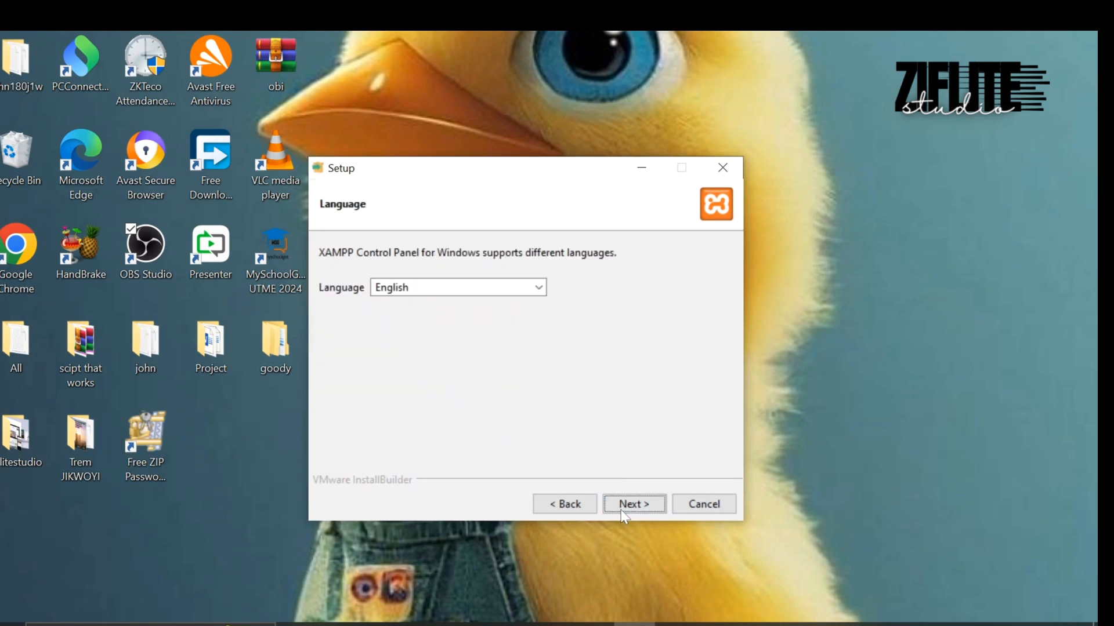
{"action": "left_click", "coordinate": [621, 510]}
{"action": "left_click", "coordinate": [621, 510]}
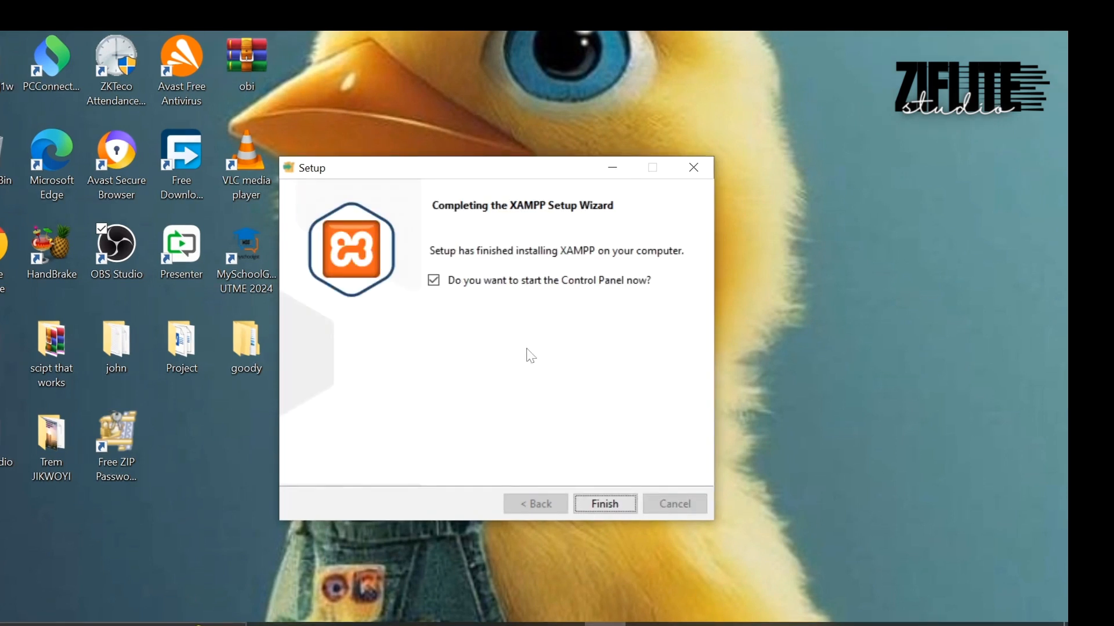
{"action": "left_click", "coordinate": [598, 504]}
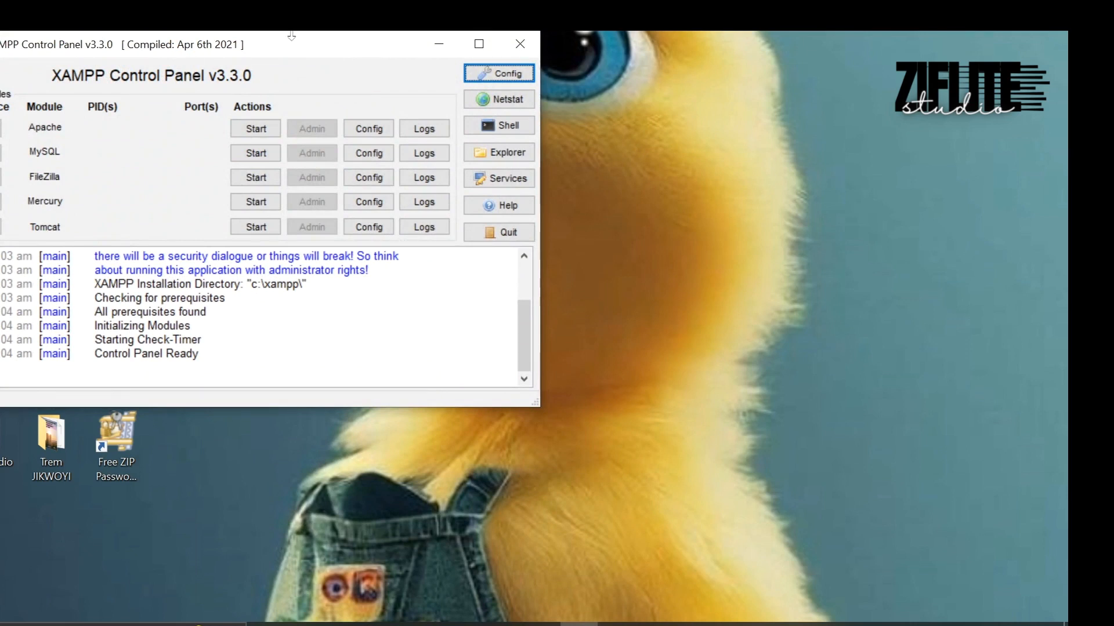
Close the XAMPP Control Panel, relaunch it through a search for "xamp", and start the Apache and MySQL modules.
{"action": "left_click", "coordinate": [516, 47]}
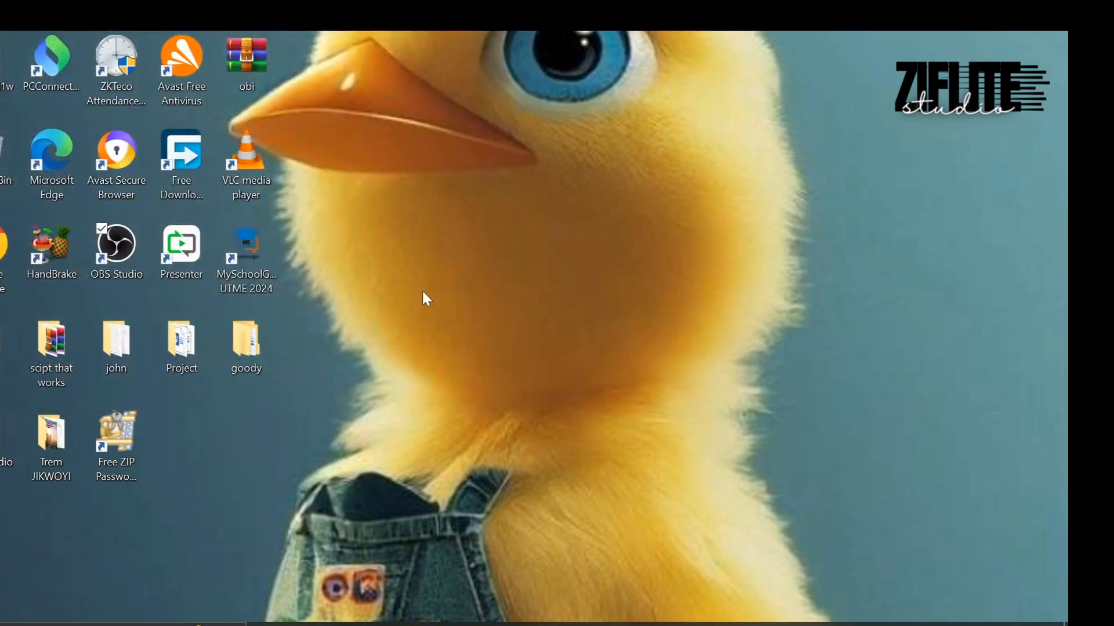
{"action": "key", "text": "super"}
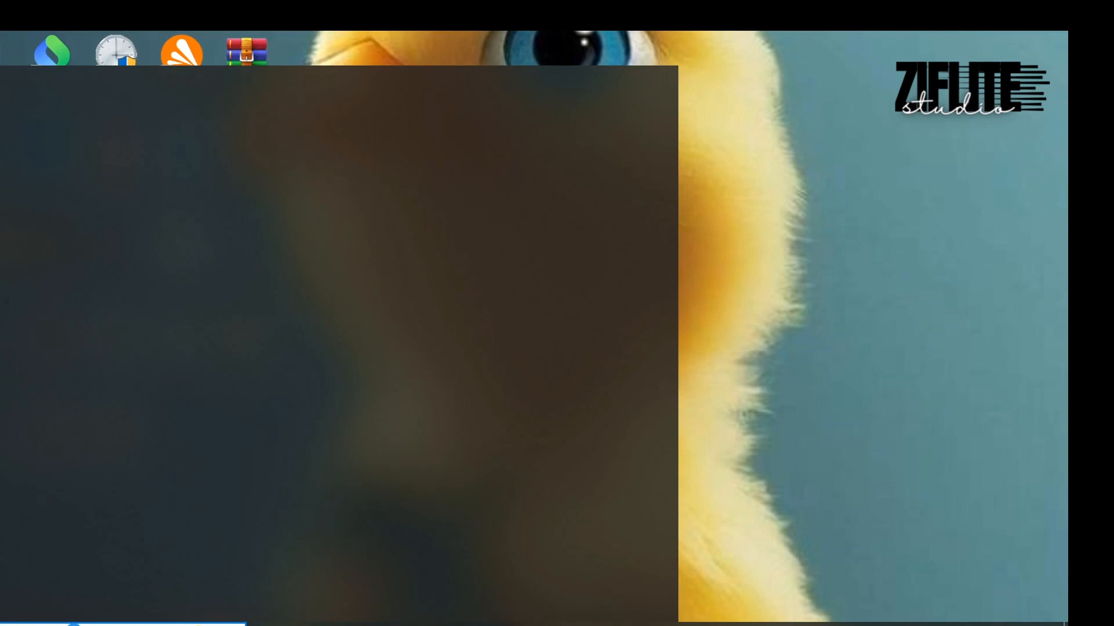
{"action": "type", "text": "xamp"}
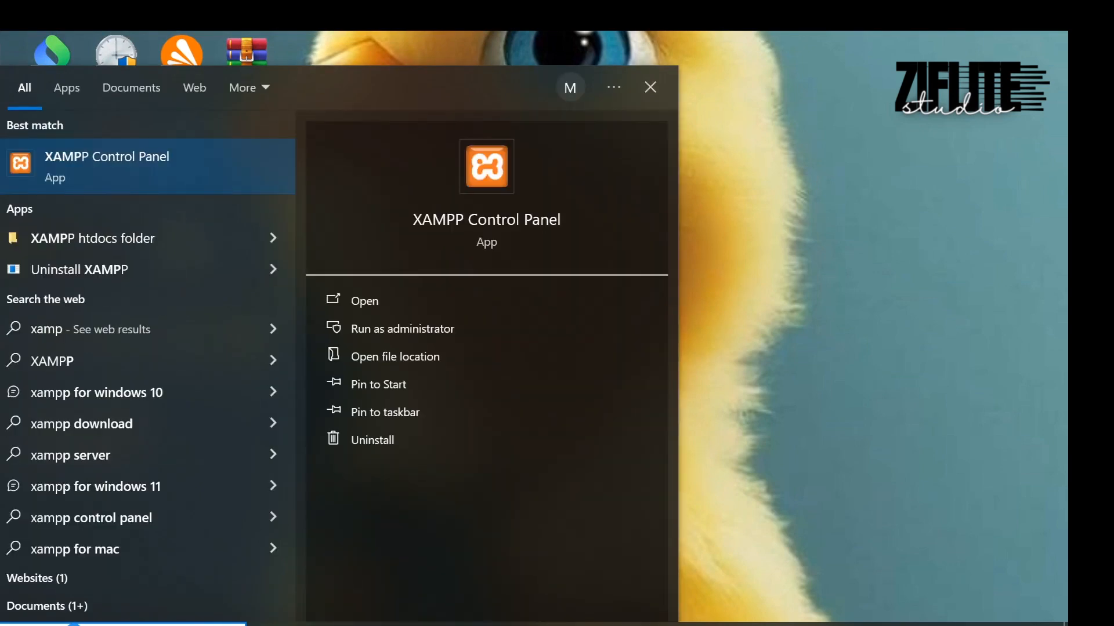
{"action": "left_click", "coordinate": [362, 304]}
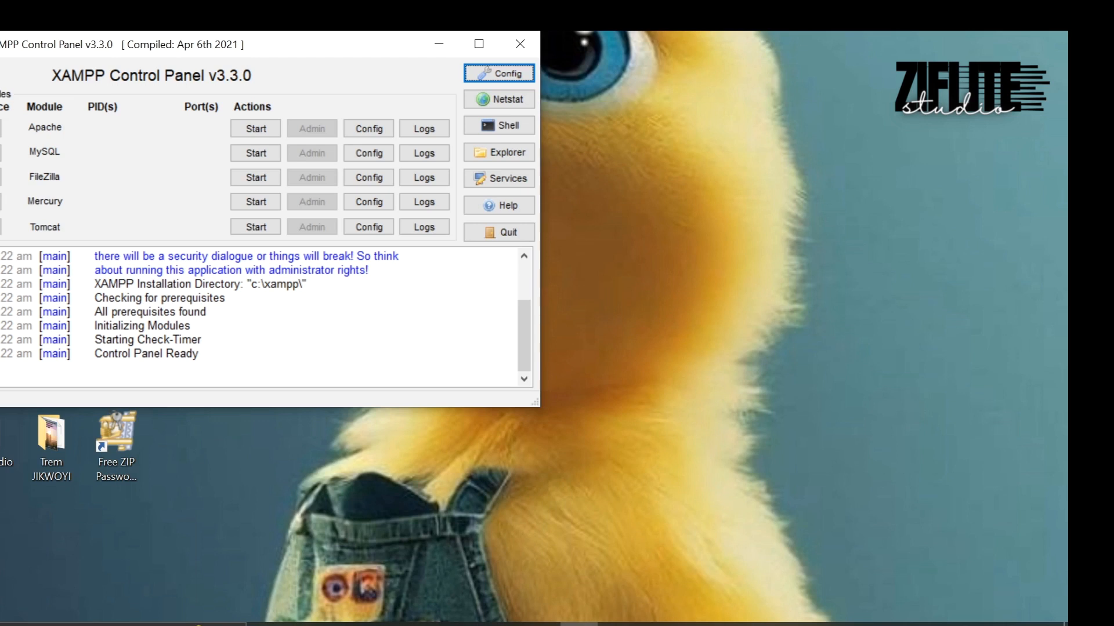
{"action": "left_click", "coordinate": [256, 128]}
{"action": "left_click", "coordinate": [256, 153]}
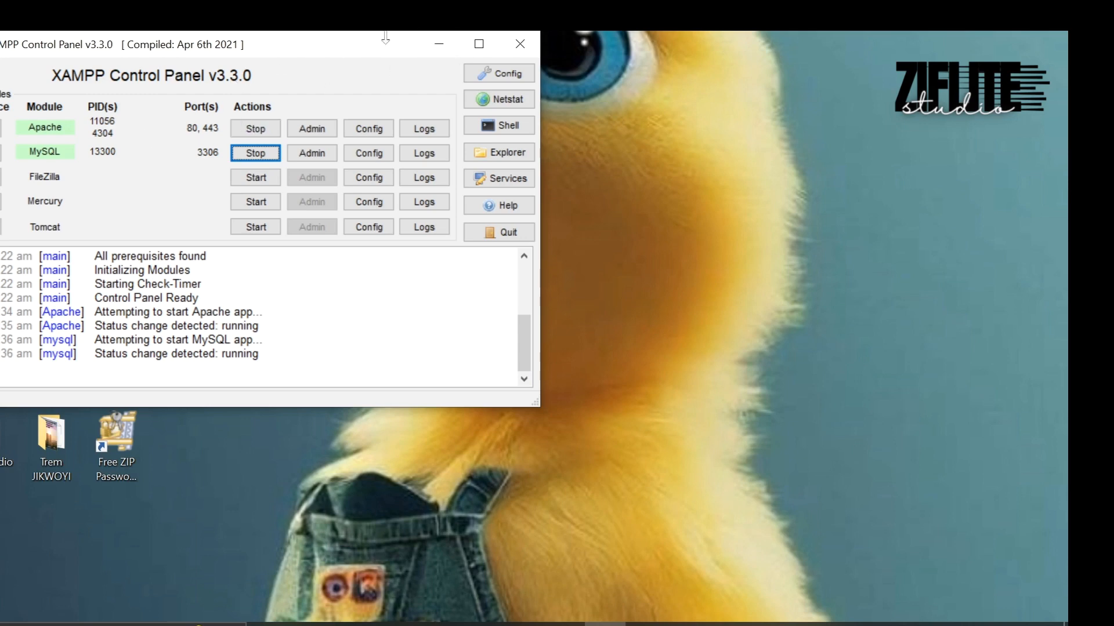
Minimize the XAMPP Control Panel, switch to Chrome, and replace the YouTube and SourceForge tabs with one new tab.
{"action": "left_click", "coordinate": [439, 42]}
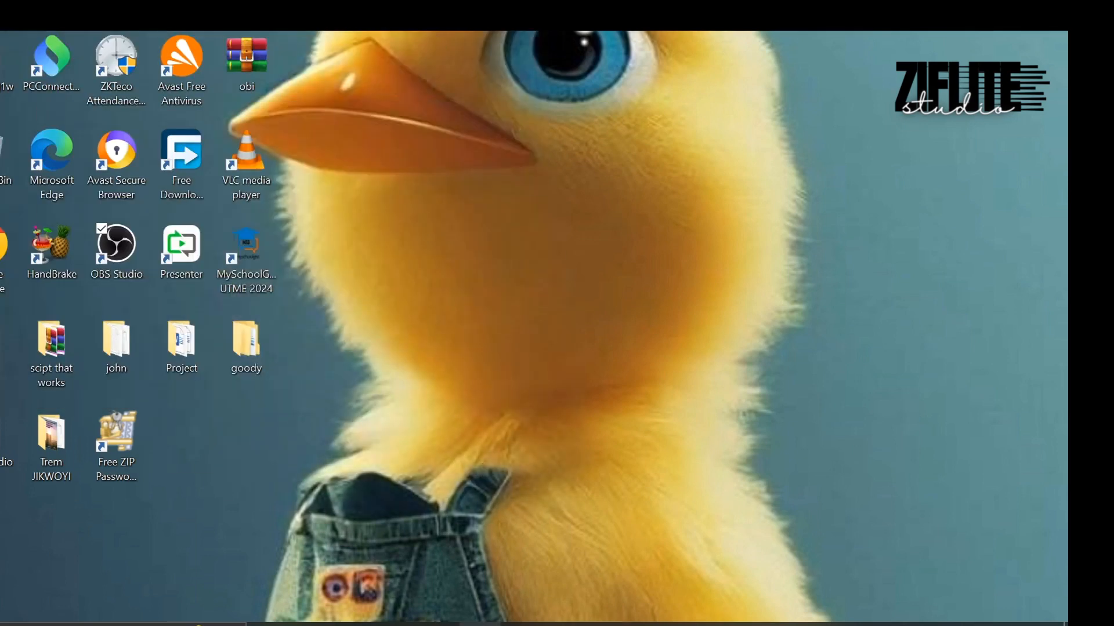
{"action": "left_click", "coordinate": [481, 624]}
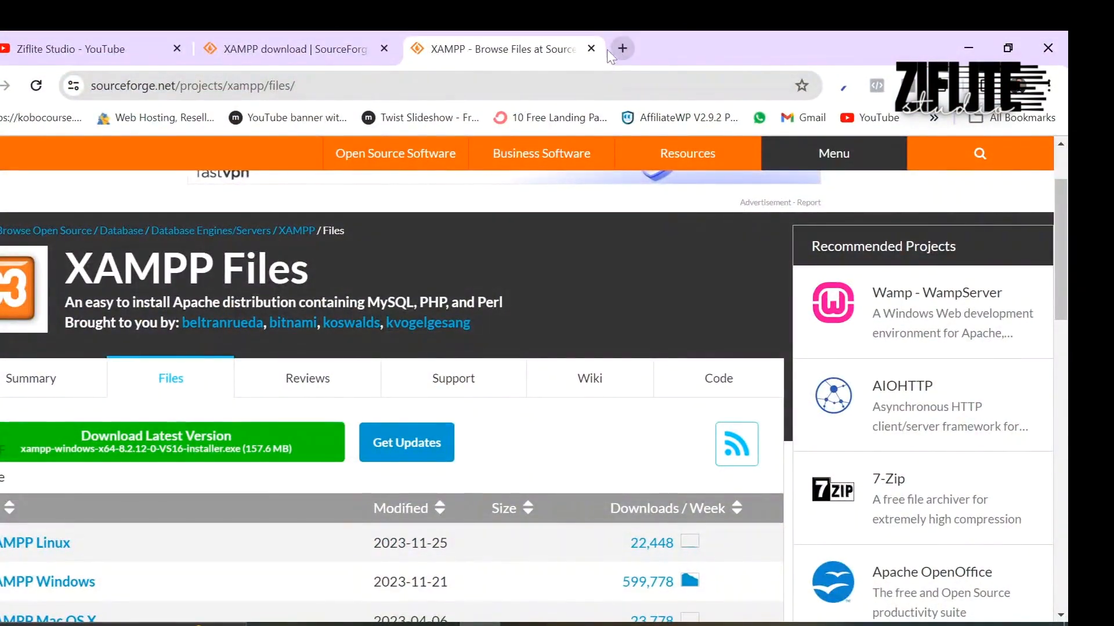
{"action": "left_click", "coordinate": [619, 46]}
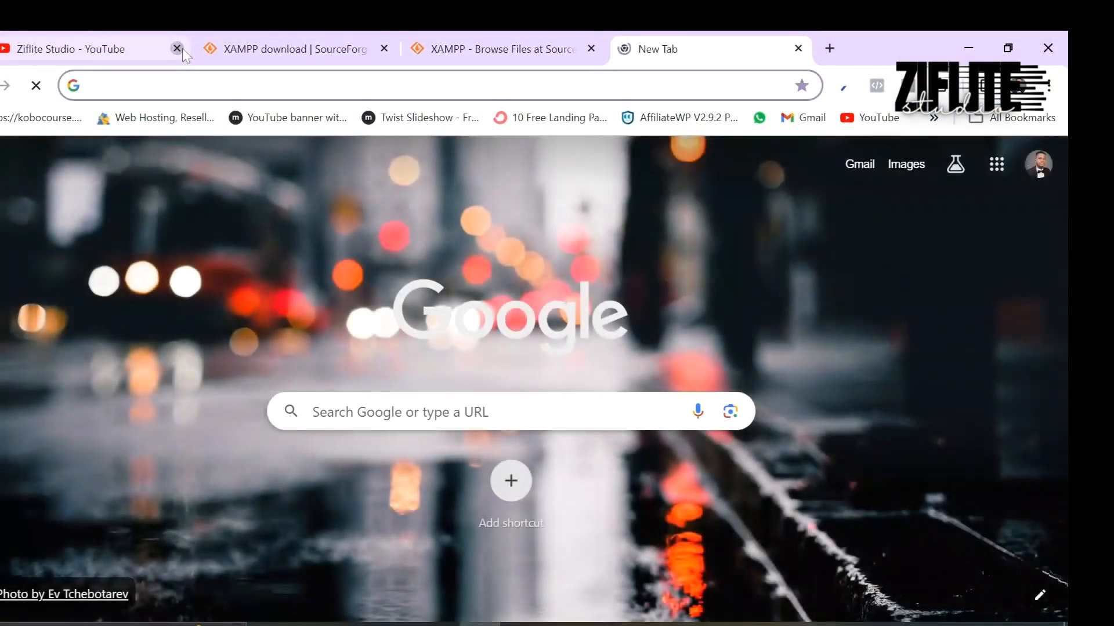
{"action": "left_click", "coordinate": [182, 48]}
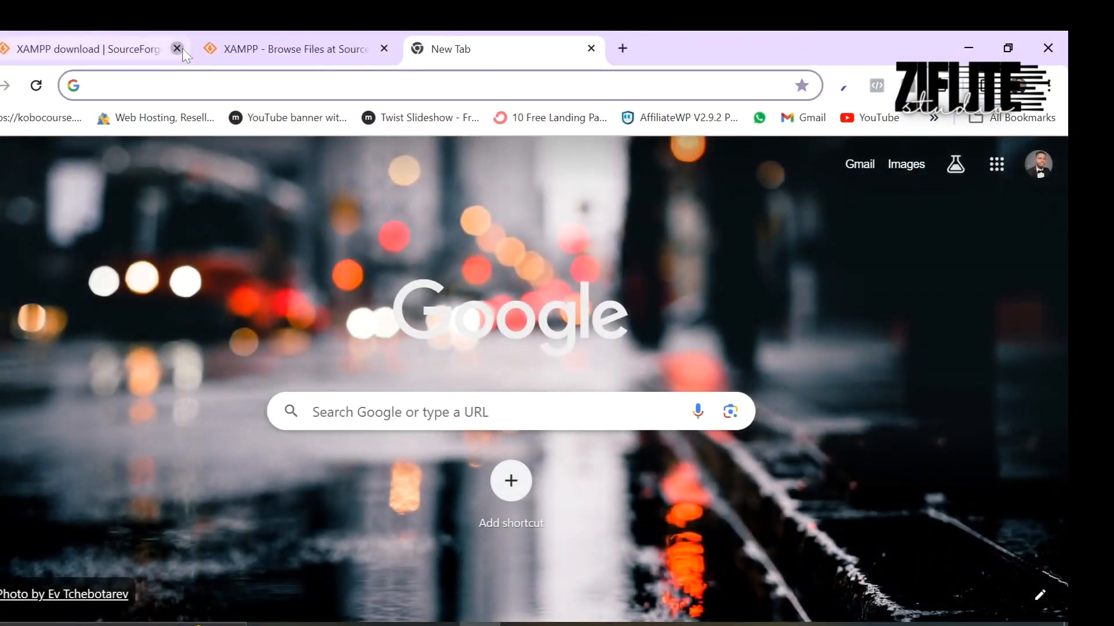
{"action": "left_click", "coordinate": [182, 48]}
{"action": "left_click", "coordinate": [182, 49]}
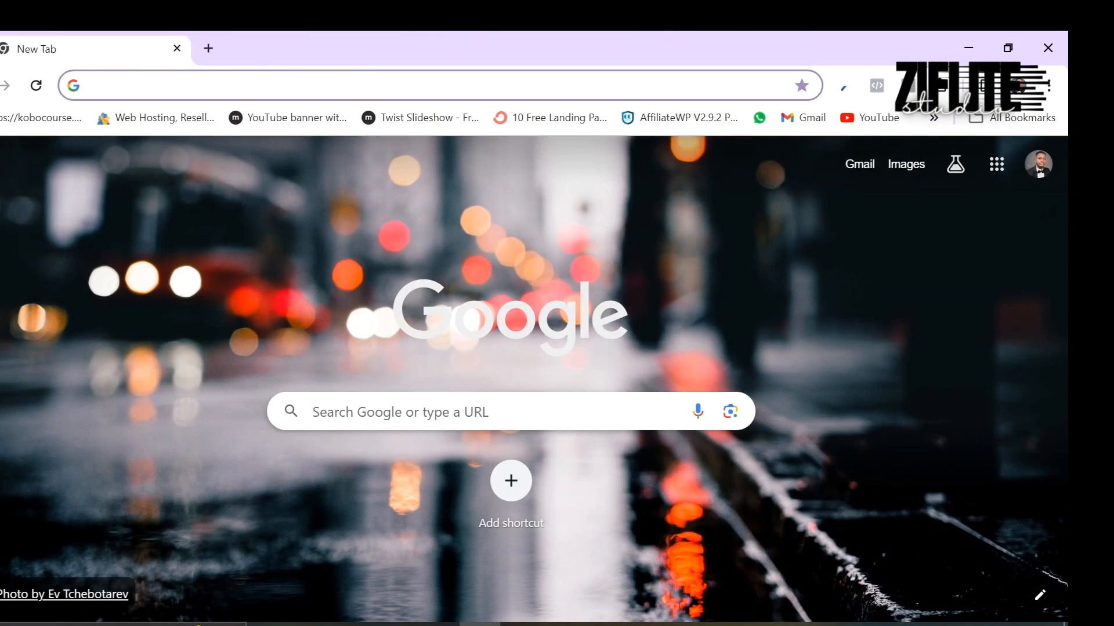
Try to reach the local server by entering "lacalhost" in the browser, and close the tab.
{"action": "type", "text": "laco"}
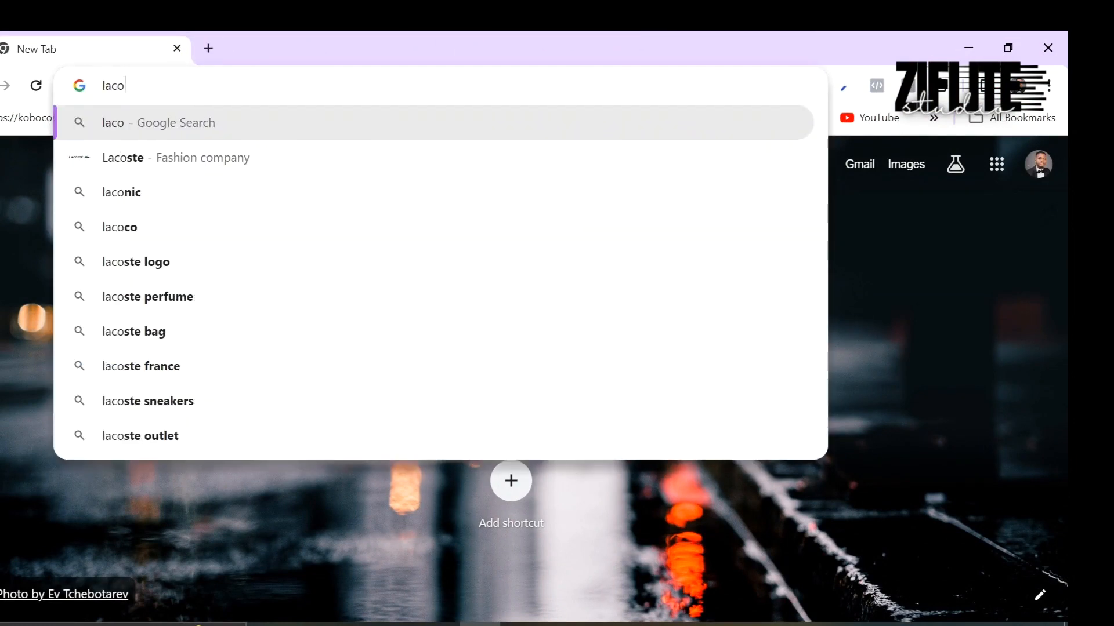
{"action": "key", "text": "BackSpace"}
{"action": "key", "text": "BackSpace"}
{"action": "type", "text": "cal"}
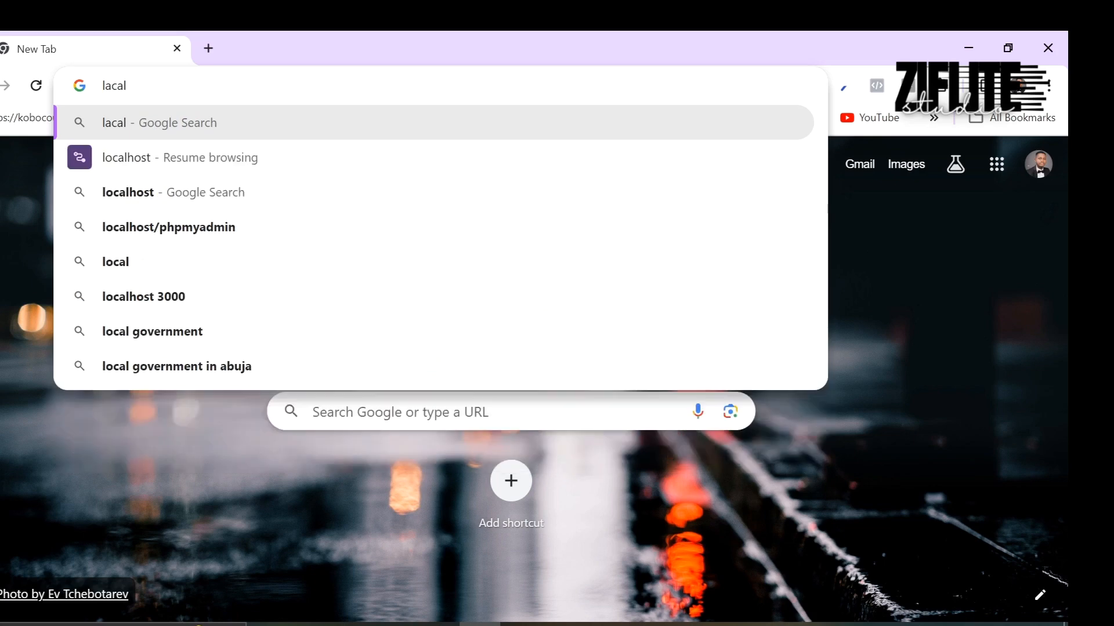
{"action": "type", "text": "host"}
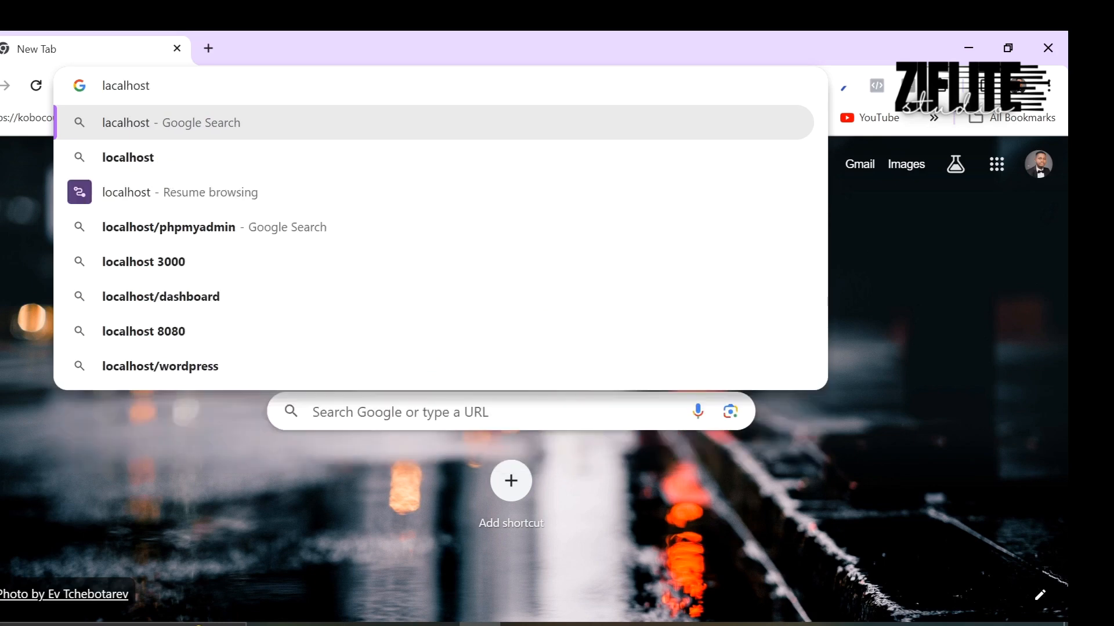
{"action": "key", "text": "Return"}
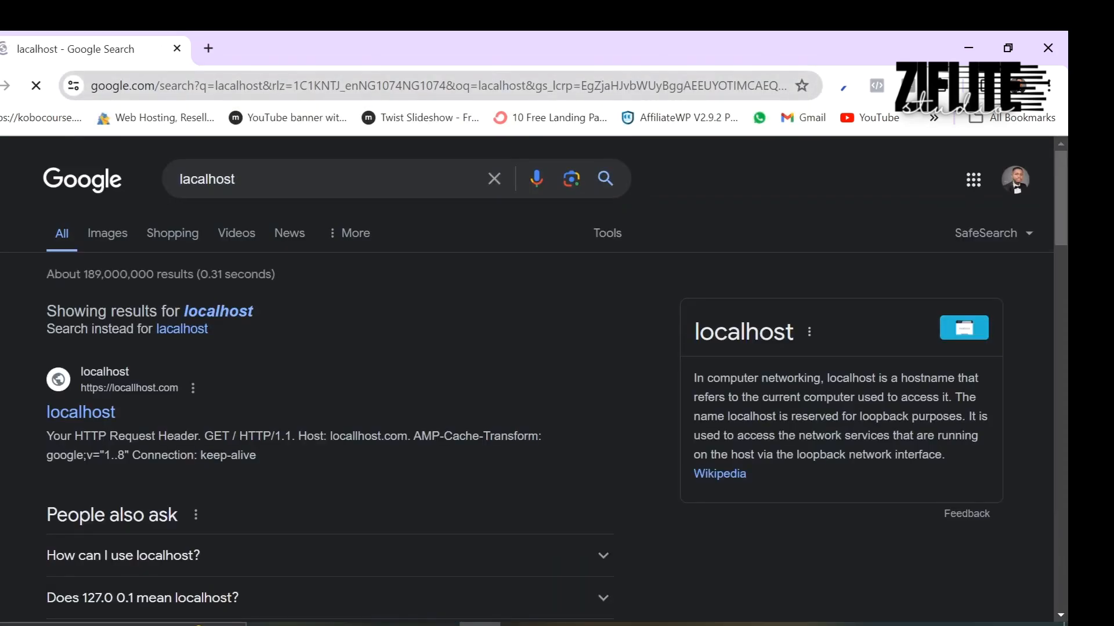
{"action": "left_click", "coordinate": [178, 49]}
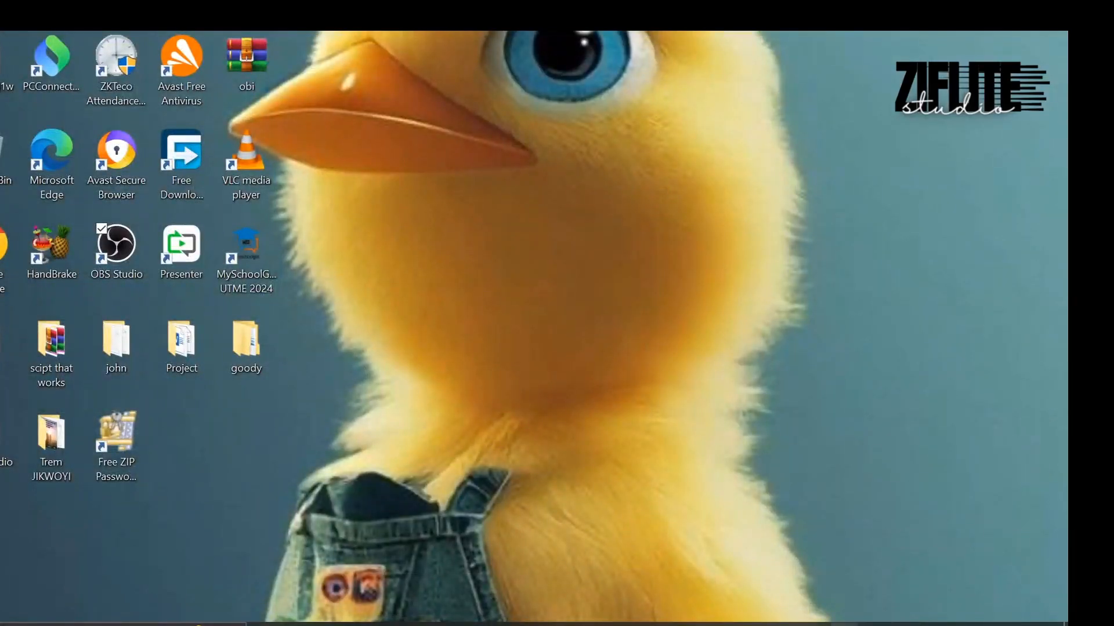
Disconnect the computer from the Infinix SMART 7 PLUS Wi-Fi network and close the network list.
{"action": "left_click", "coordinate": [871, 625]}
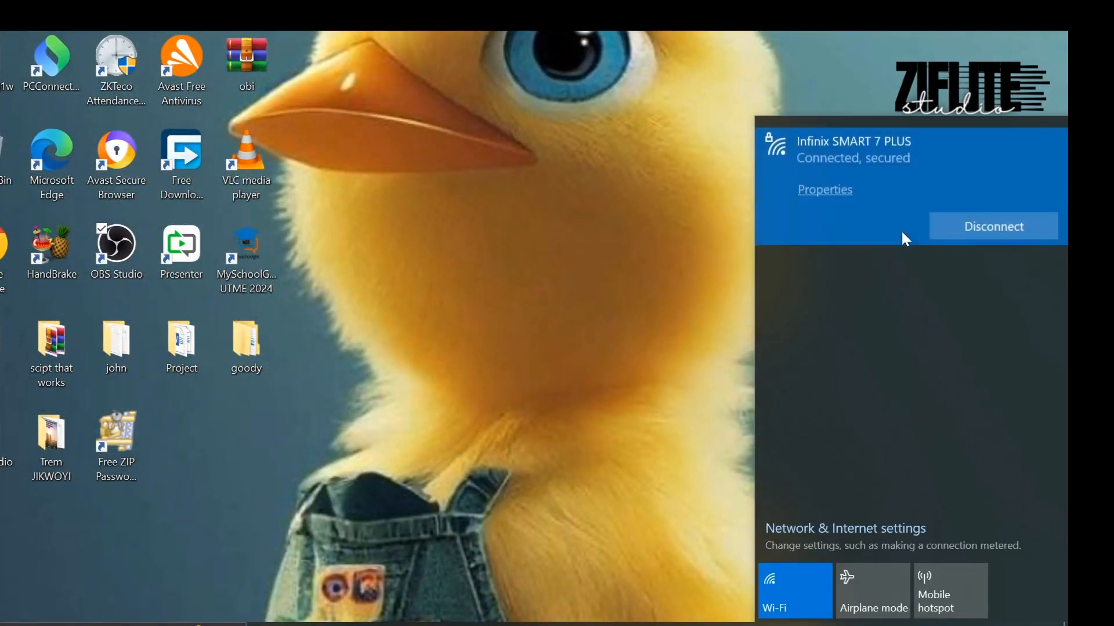
{"action": "left_click", "coordinate": [960, 231]}
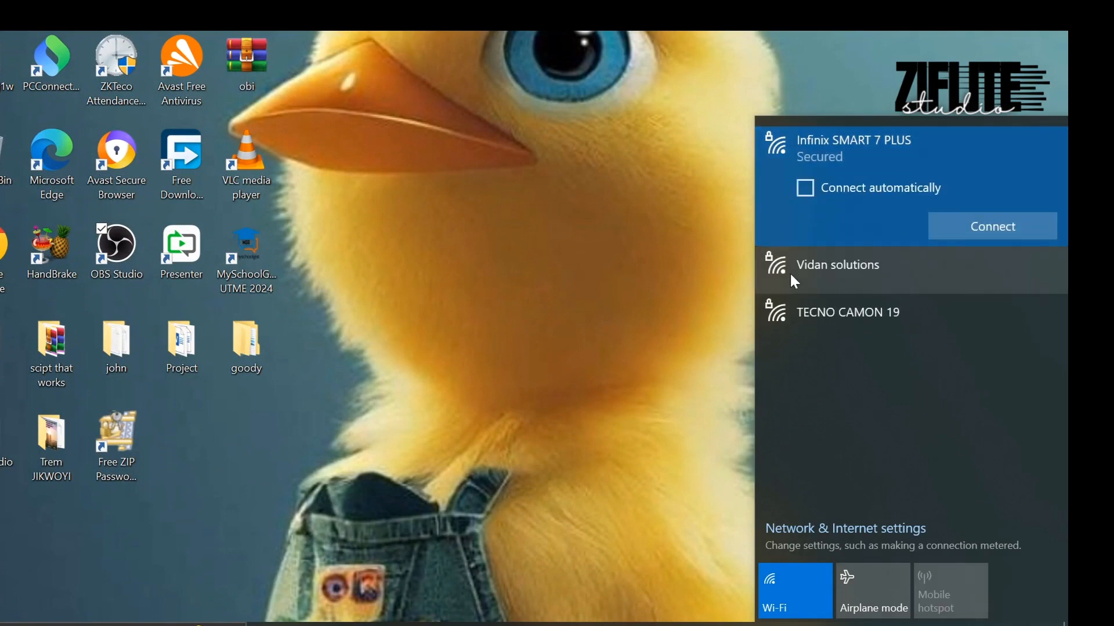
{"action": "left_click", "coordinate": [574, 441]}
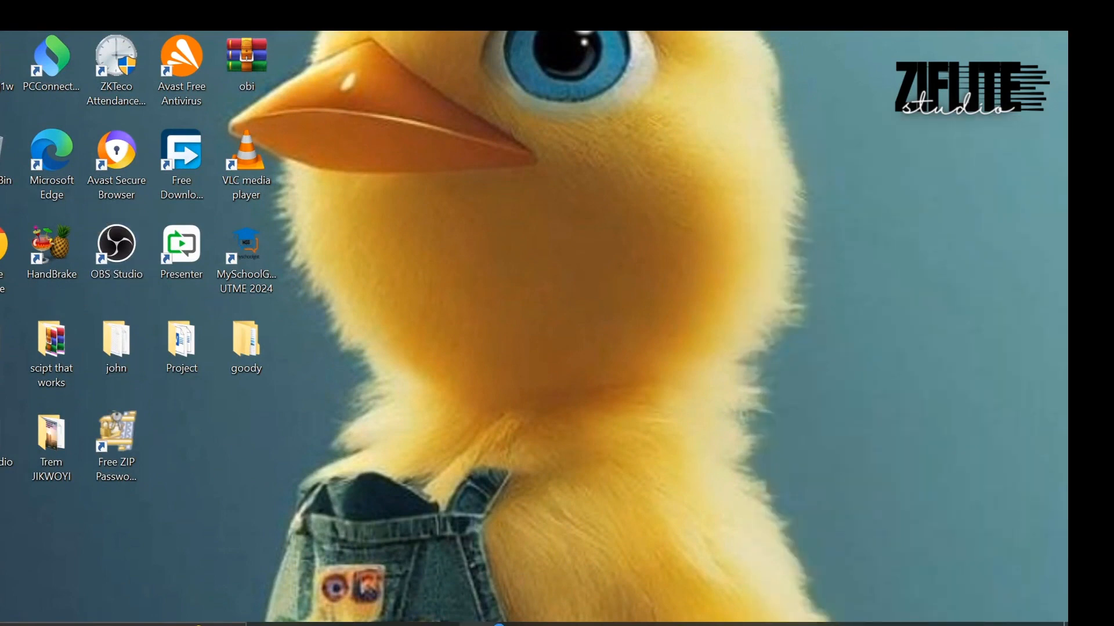
Relaunch Chrome with the Person 1 profile, open localhost, and look over the XAMPP welcome page.
{"action": "left_click", "coordinate": [485, 625]}
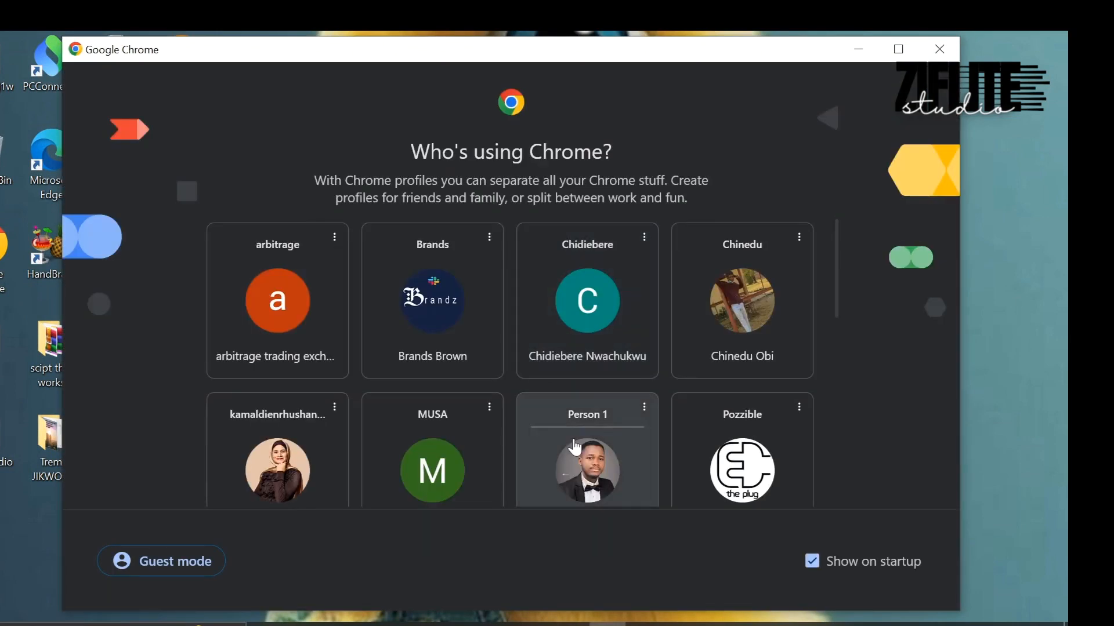
{"action": "left_click", "coordinate": [561, 467]}
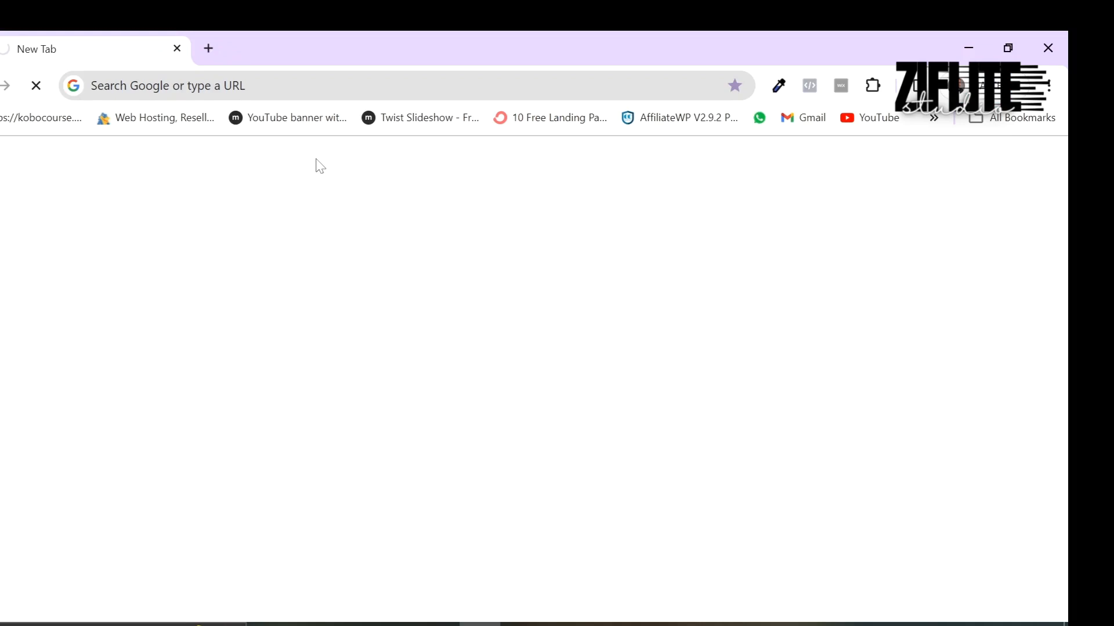
{"action": "type", "text": "localhost"}
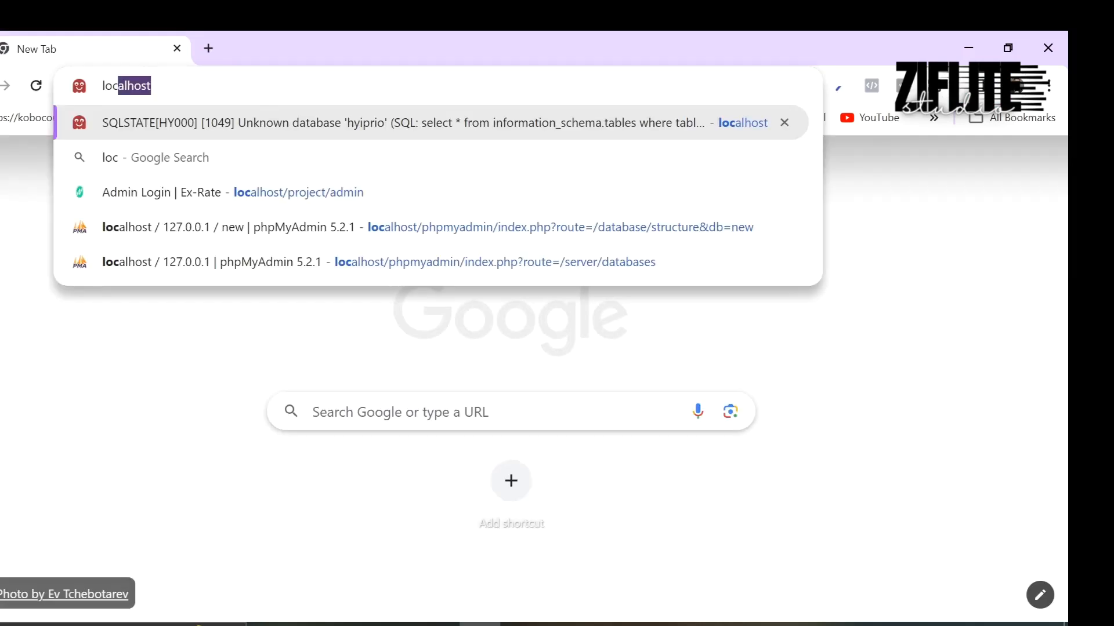
{"action": "key", "text": "Return"}
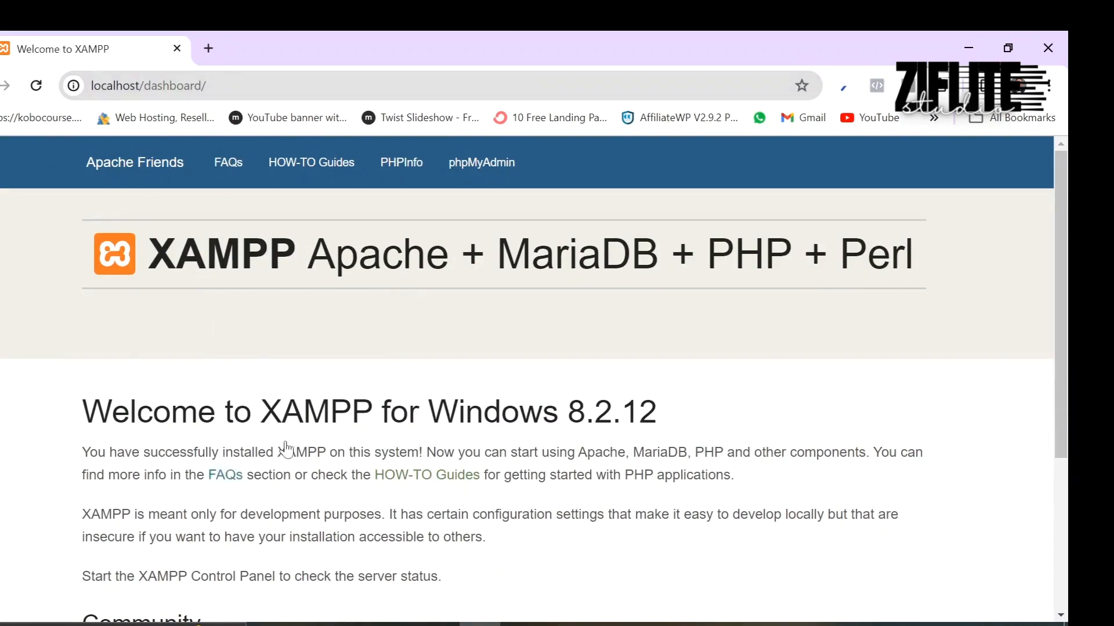
{"action": "scroll", "coordinate": [416, 399], "scroll_direction": "down", "scroll_amount": 4}
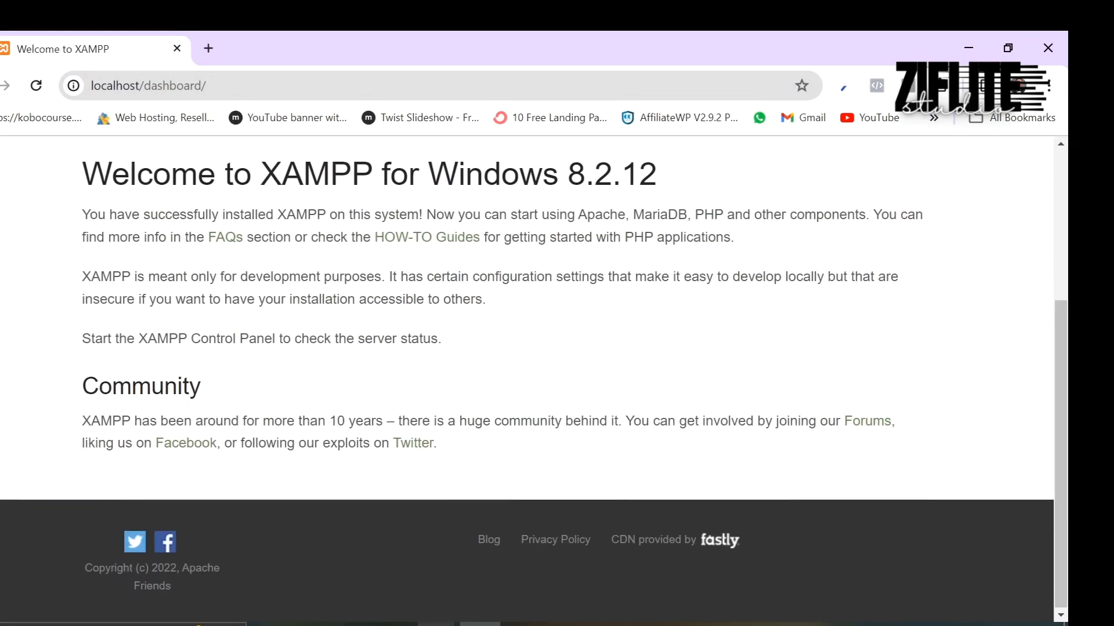
Switch to the Videos window in File Explorer and collapse the expanded drive and Videos branches in the folder tree.
{"action": "mouse_move", "coordinate": [436, 624]}
{"action": "left_click", "coordinate": [610, 510]}
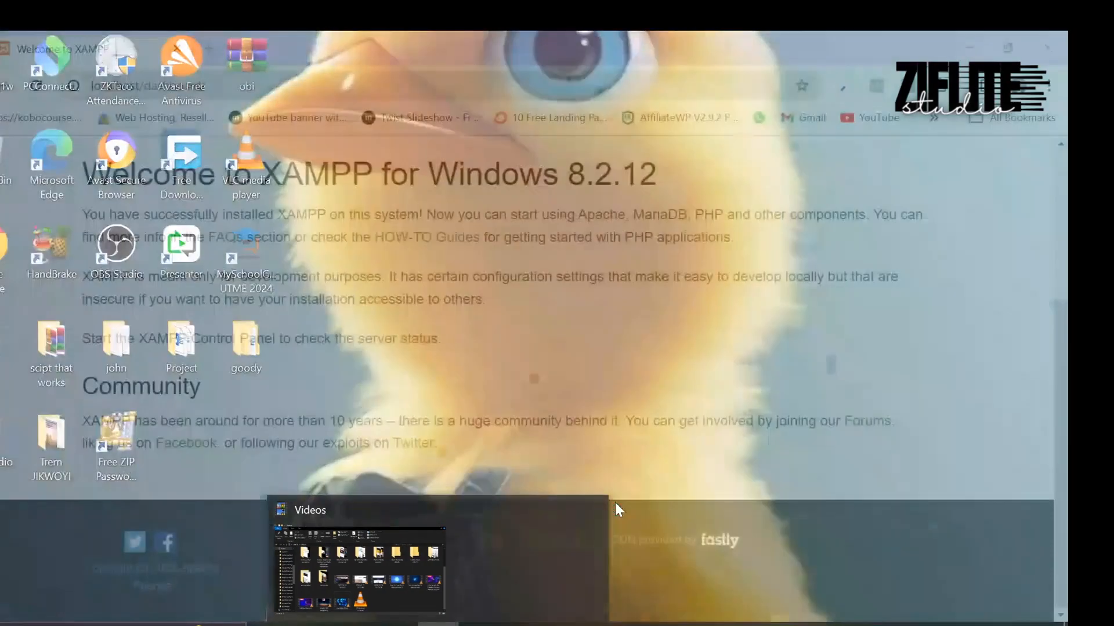
{"action": "left_click", "coordinate": [455, 563]}
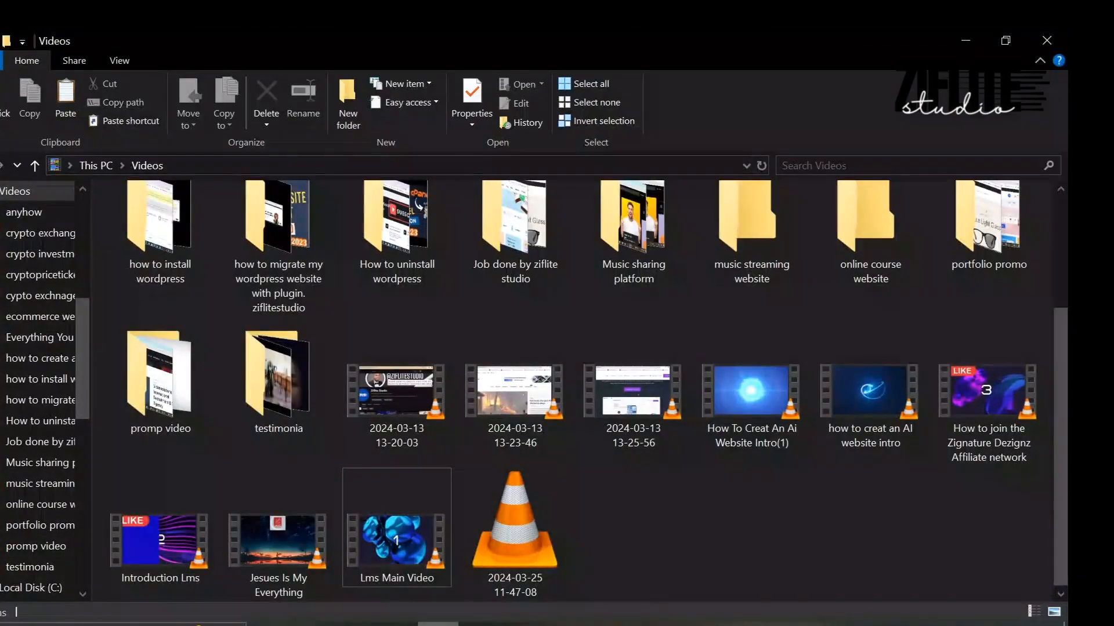
{"action": "scroll", "coordinate": [37, 453], "scroll_direction": "down", "scroll_amount": 1}
{"action": "scroll", "coordinate": [37, 441], "scroll_direction": "down", "scroll_amount": 2}
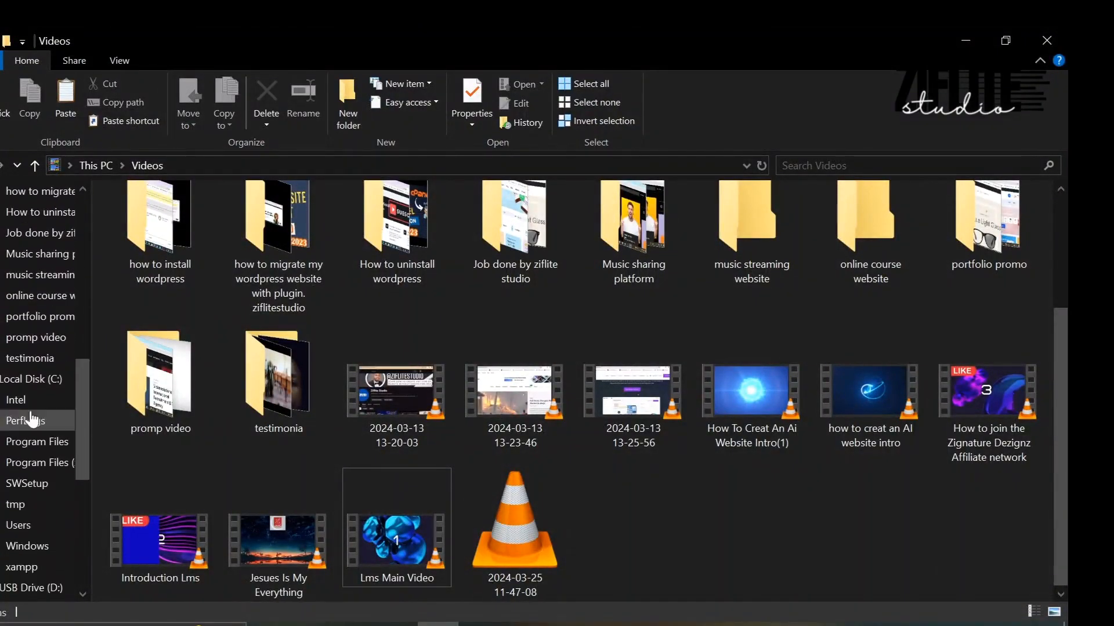
{"action": "scroll", "coordinate": [26, 511], "scroll_direction": "down", "scroll_amount": 1}
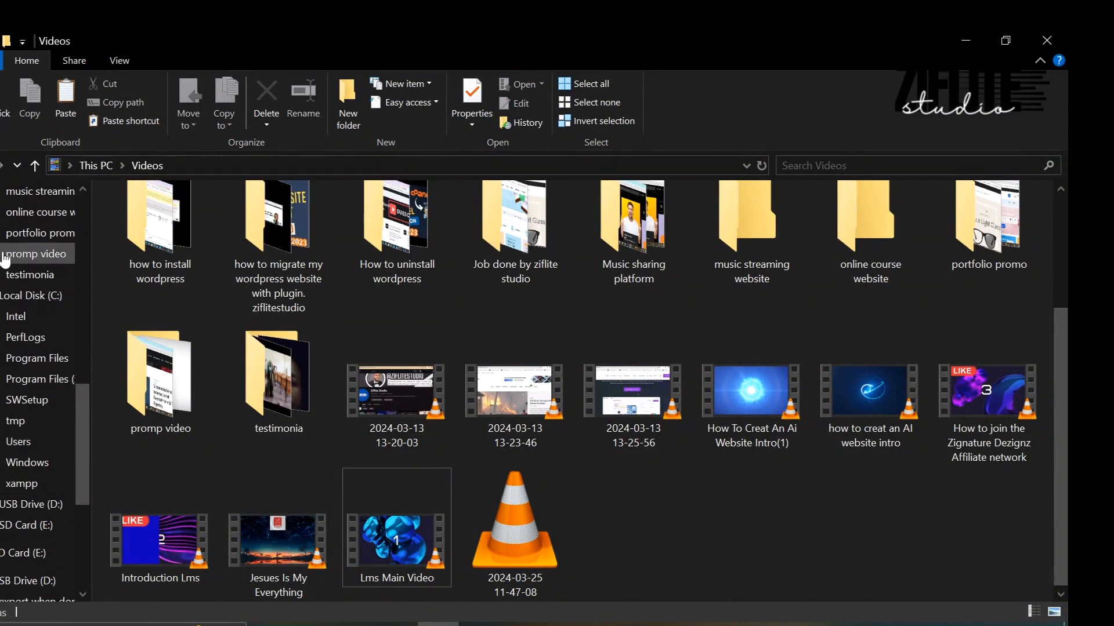
{"action": "left_click", "coordinate": [1, 296]}
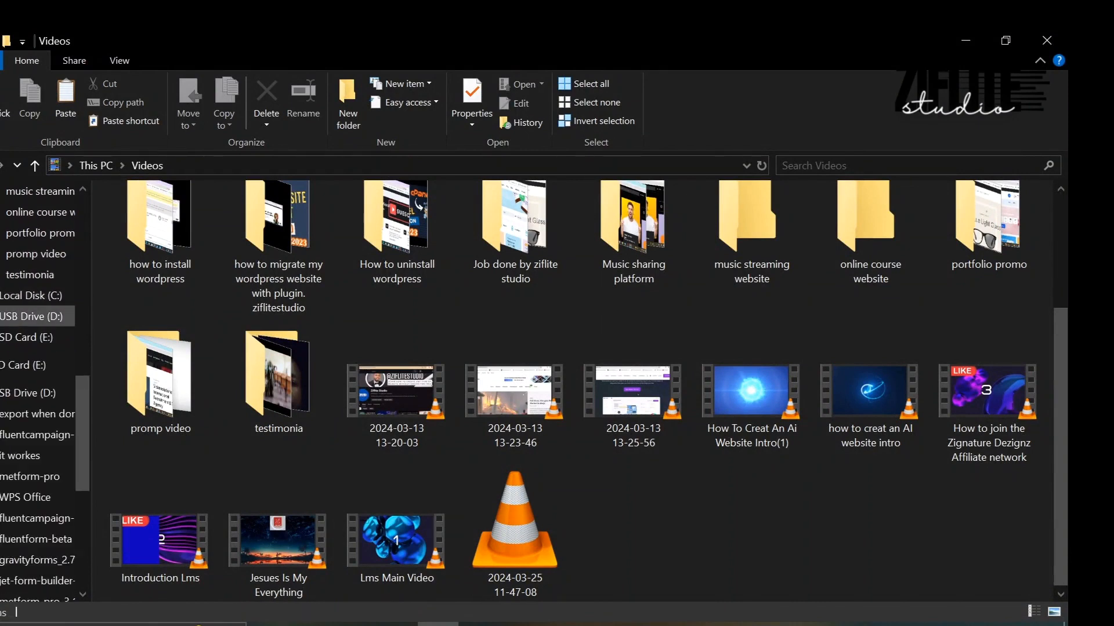
{"action": "left_click", "coordinate": [1, 317]}
{"action": "left_click", "coordinate": [1, 317]}
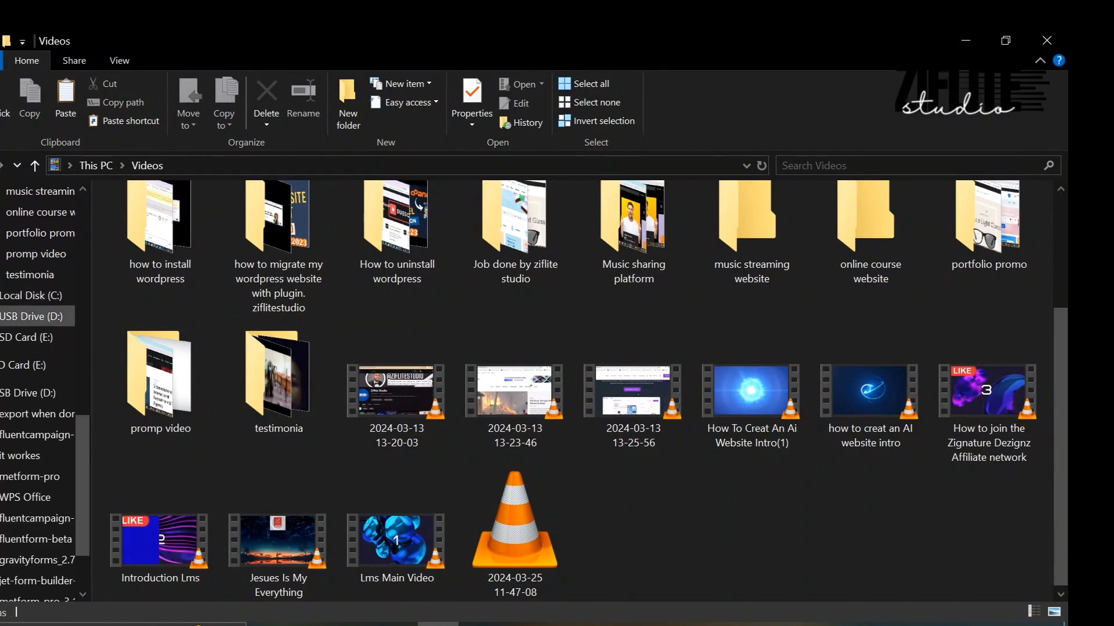
{"action": "left_click", "coordinate": [1, 393]}
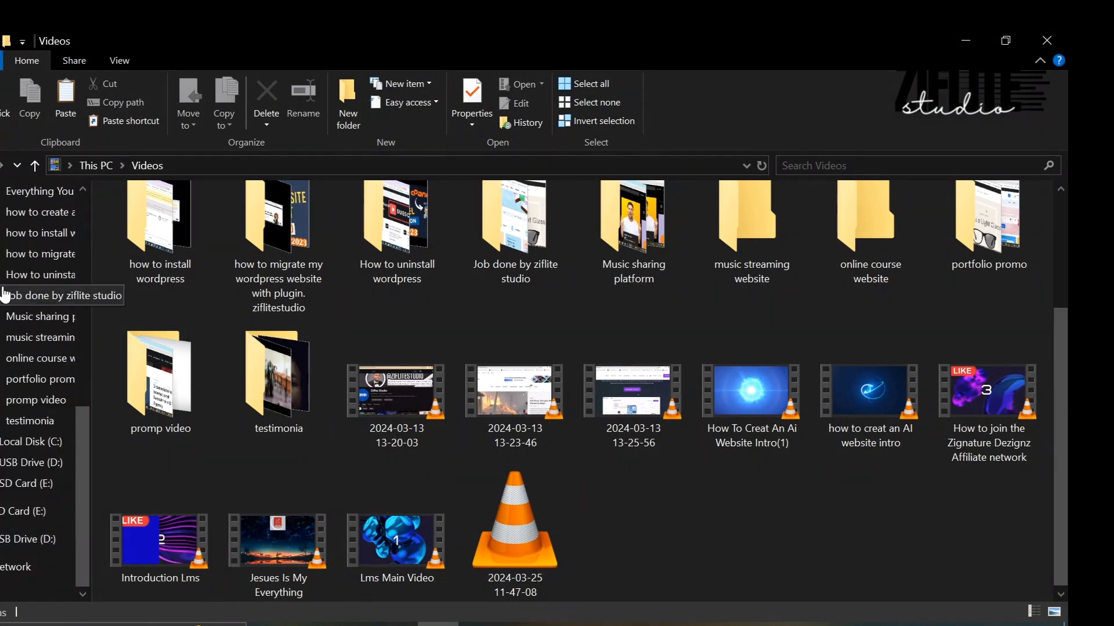
{"action": "scroll", "coordinate": [38, 348], "scroll_direction": "up", "scroll_amount": 5}
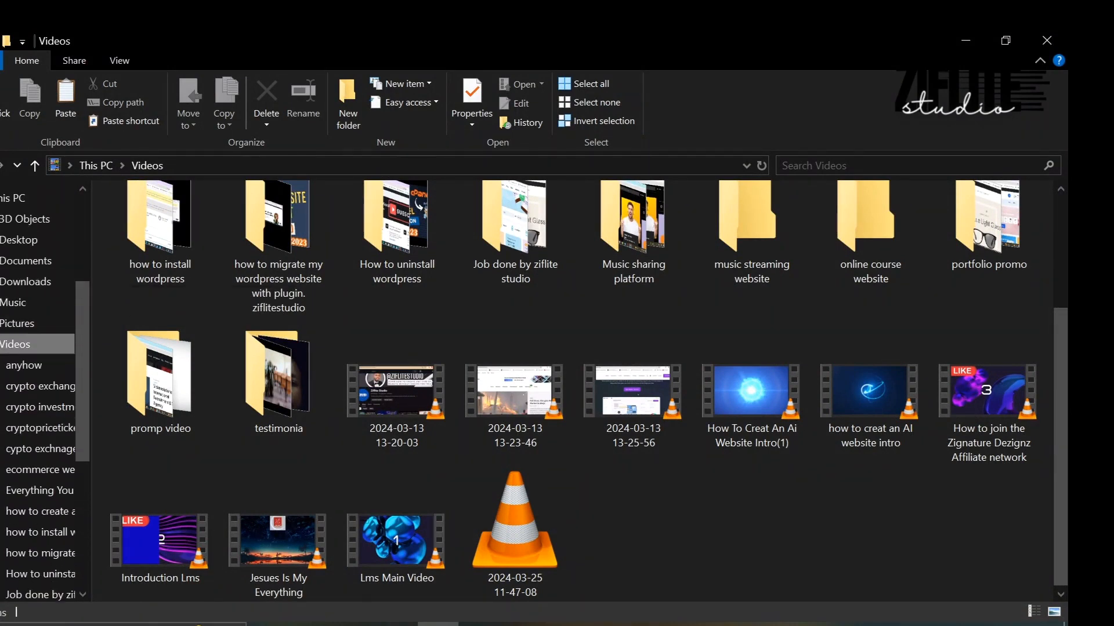
{"action": "left_click", "coordinate": [1, 344]}
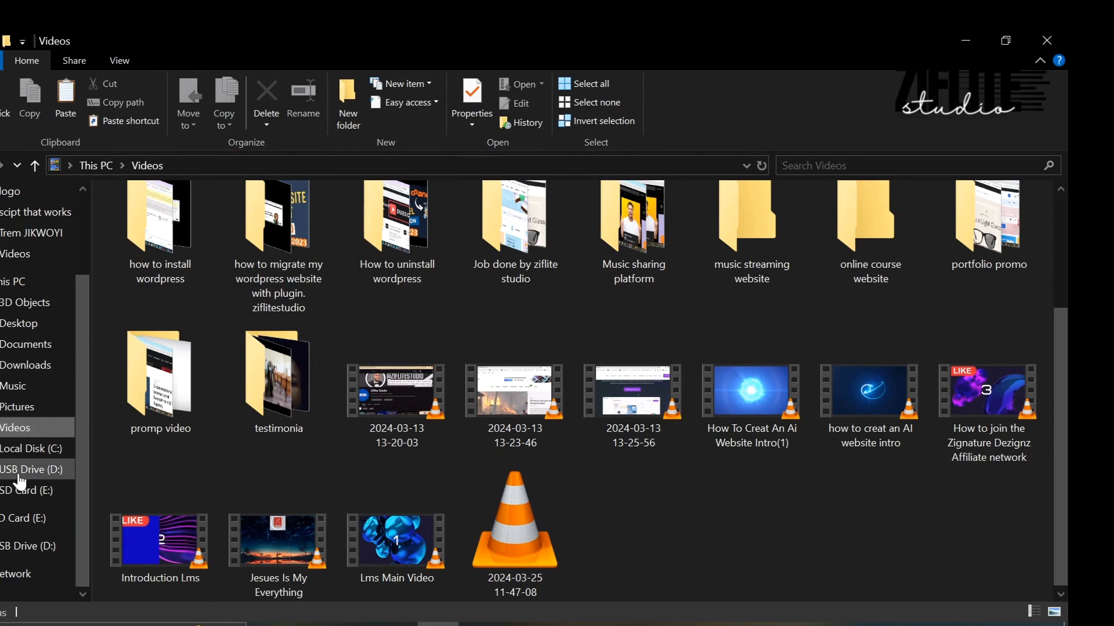
Open the xampp folder on Local Disk (C:) and look through its contents.
{"action": "left_click", "coordinate": [13, 454]}
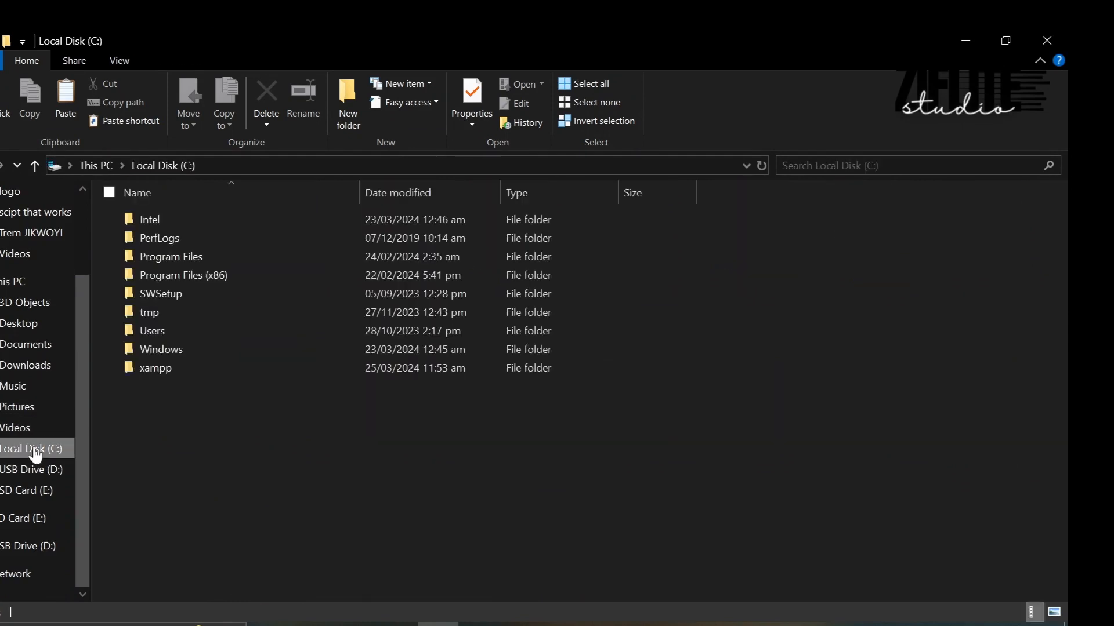
{"action": "double_click", "coordinate": [178, 367]}
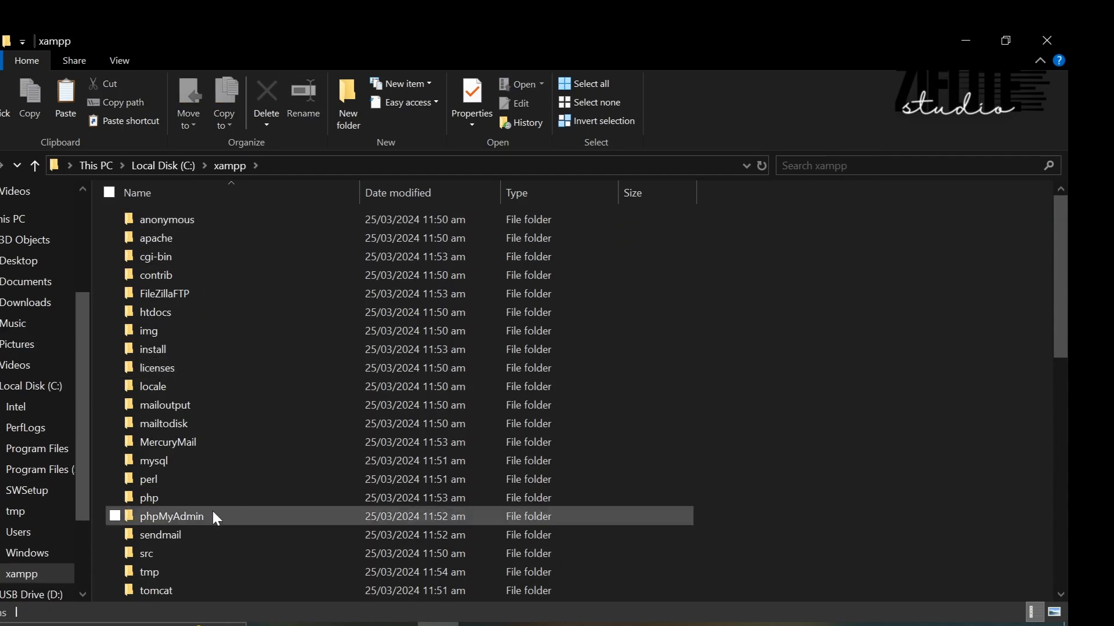
{"action": "scroll", "coordinate": [211, 509], "scroll_direction": "down", "scroll_amount": 5}
{"action": "scroll", "coordinate": [211, 510], "scroll_direction": "down", "scroll_amount": 3}
{"action": "scroll", "coordinate": [211, 509], "scroll_direction": "up", "scroll_amount": 10}
Open the htdocs folder inside xampp and delete all the files and folders in it.
{"action": "left_click", "coordinate": [151, 318]}
{"action": "double_click", "coordinate": [150, 318]}
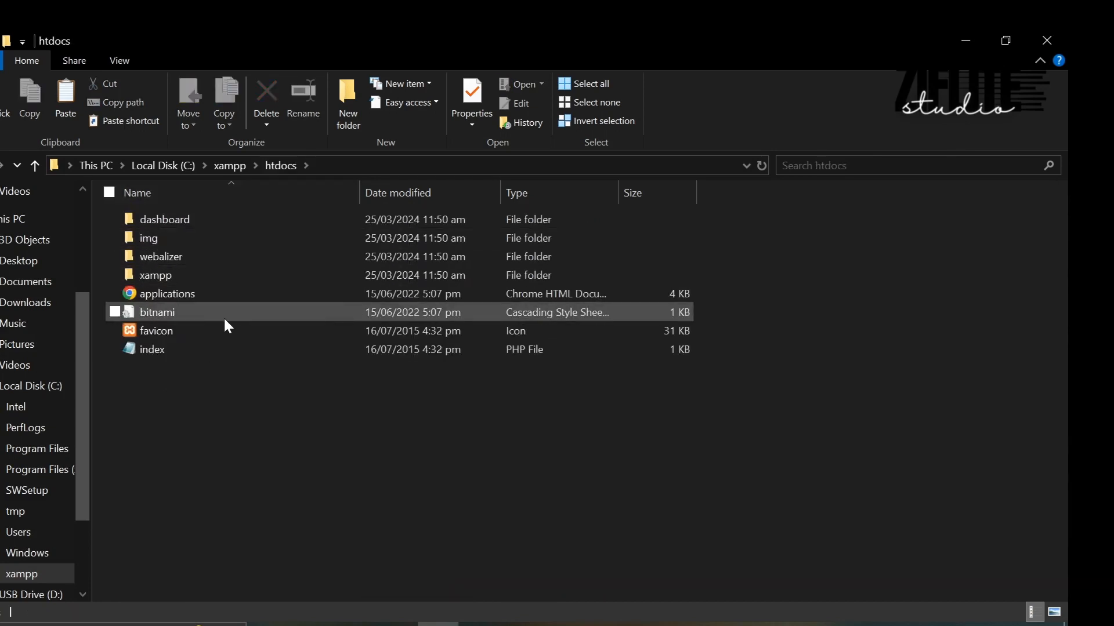
{"action": "key", "text": "ctrl+a"}
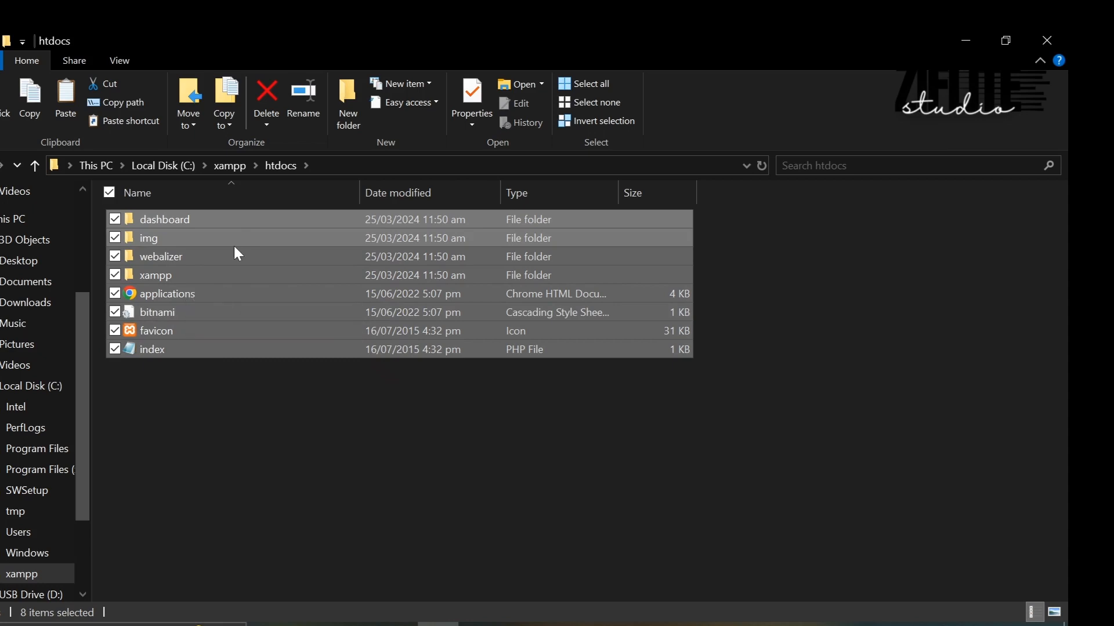
{"action": "key", "text": "Delete"}
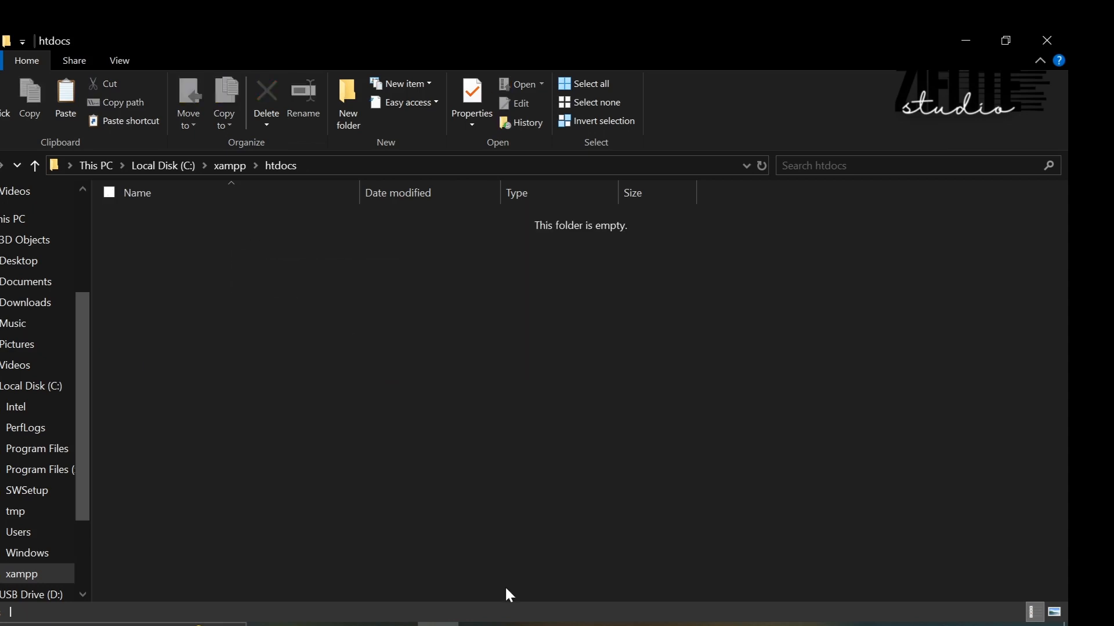
Switch to Chrome and load the root localhost address without the dashboard path to check the emptied htdocs folder.
{"action": "left_click", "coordinate": [481, 624]}
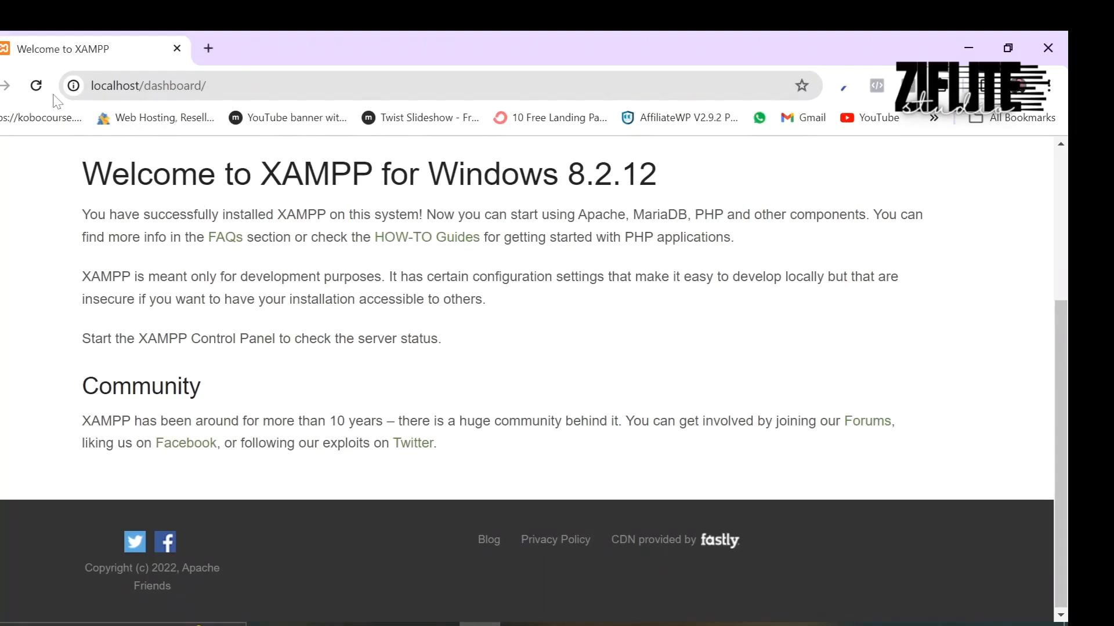
{"action": "left_click_drag", "start_coordinate": [209, 86], "coordinate": [144, 86]}
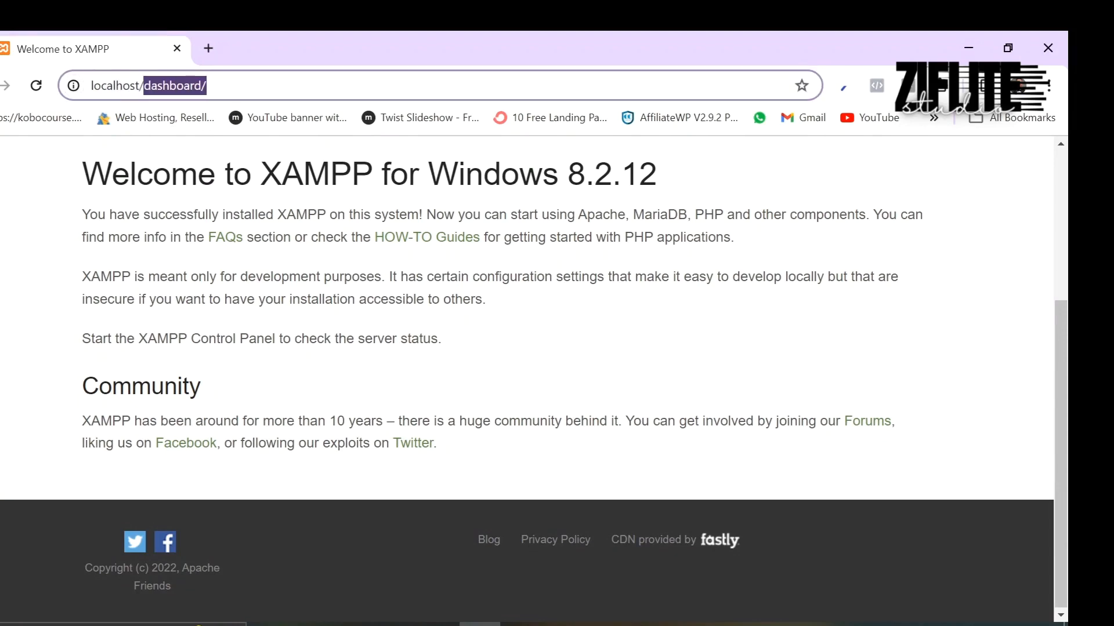
{"action": "key", "text": "BackSpace"}
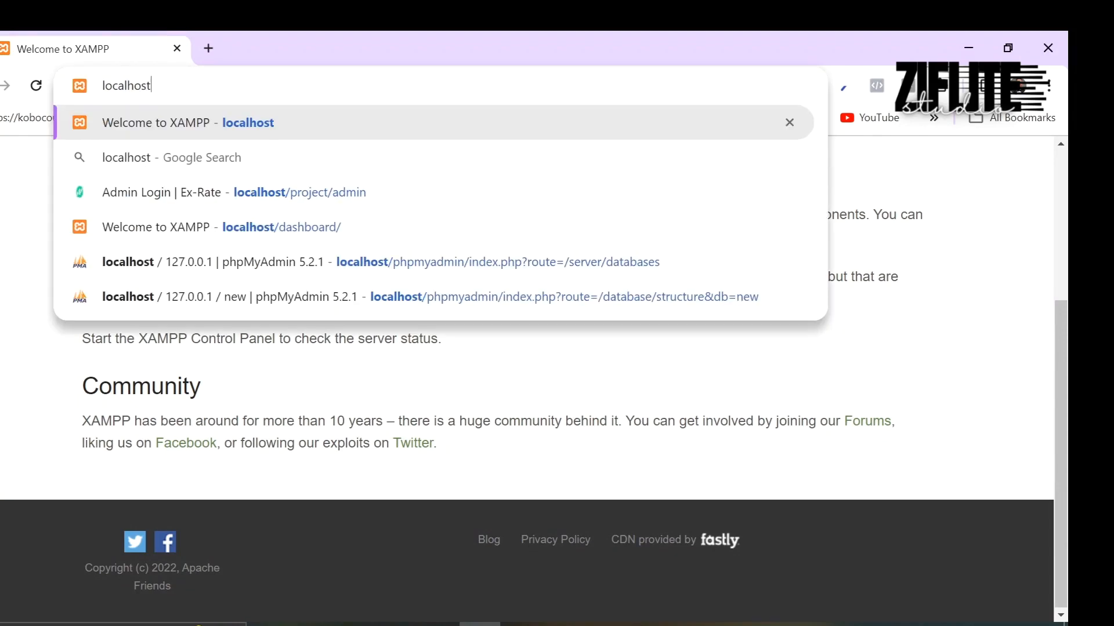
{"action": "key", "text": "Return"}
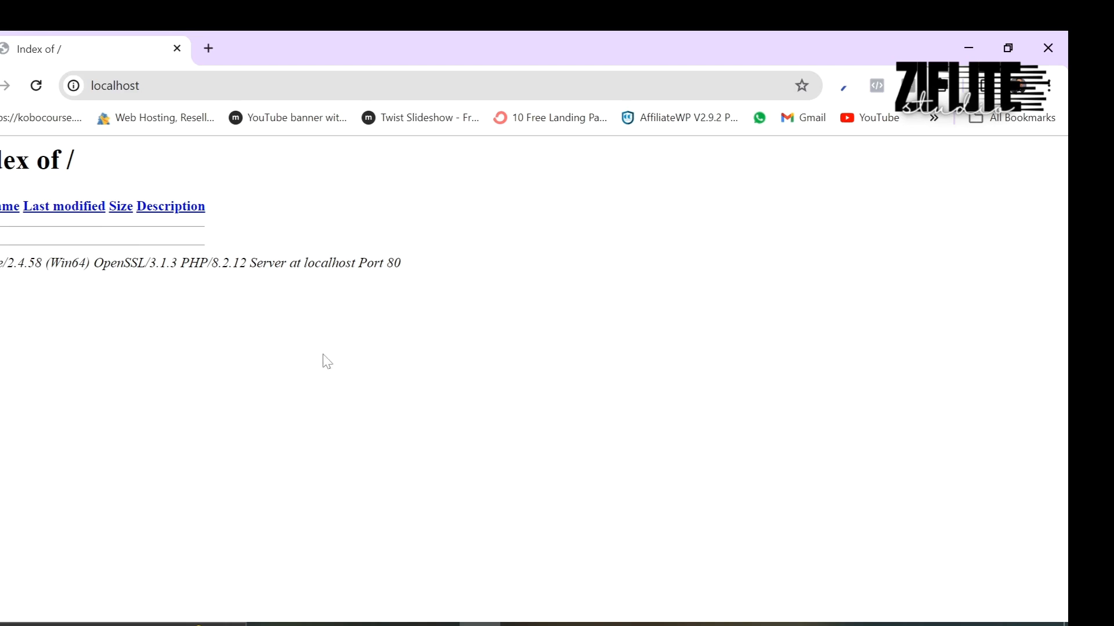
Minimize the open windows, open a second maximized File Explorer window from a desktop folder, and go to the Desktop location.
{"action": "left_click", "coordinate": [438, 624]}
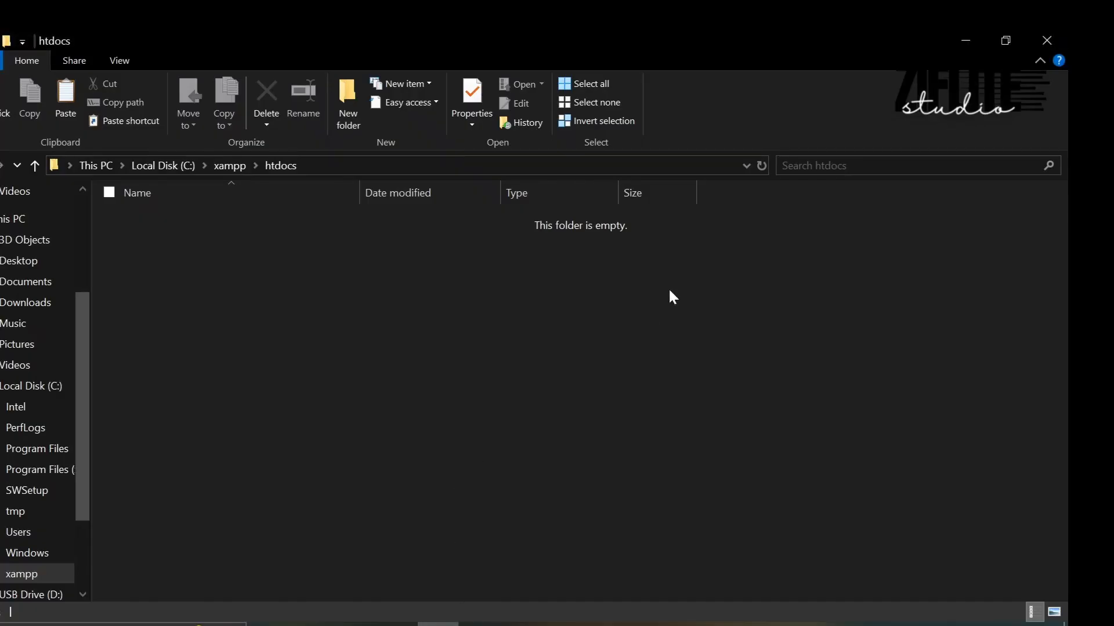
{"action": "left_click", "coordinate": [965, 40]}
{"action": "left_click", "coordinate": [964, 36]}
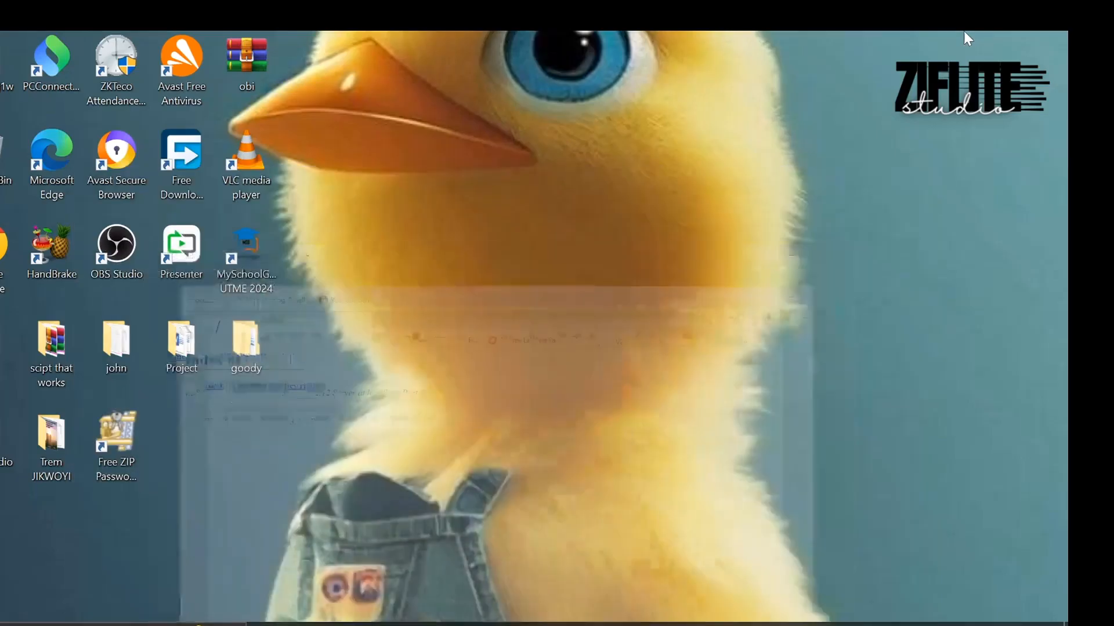
{"action": "double_click", "coordinate": [88, 342]}
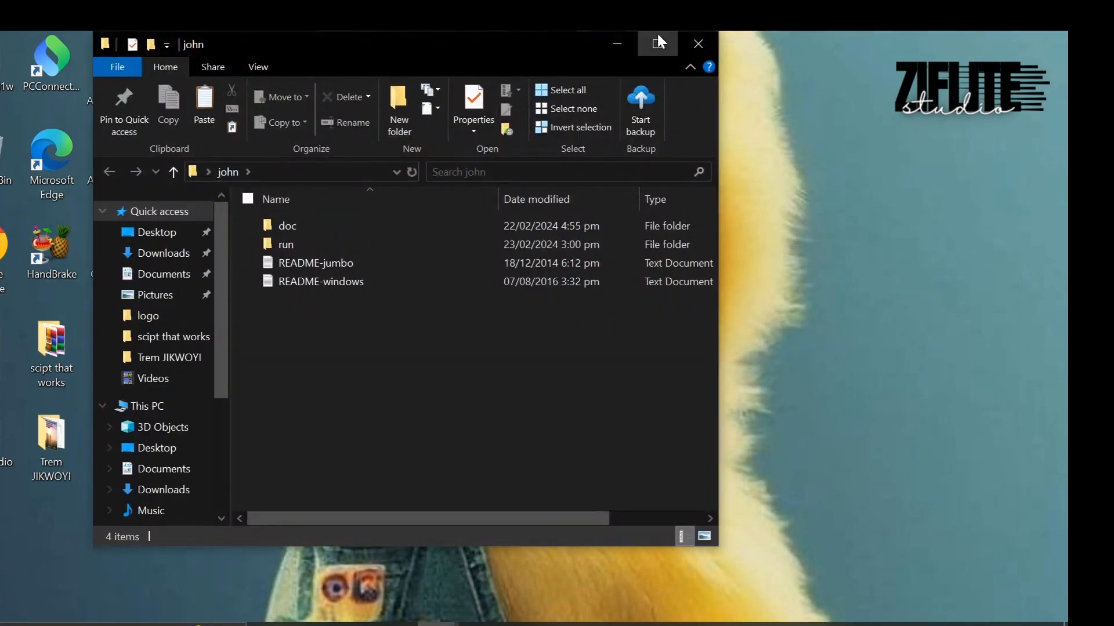
{"action": "left_click", "coordinate": [656, 43]}
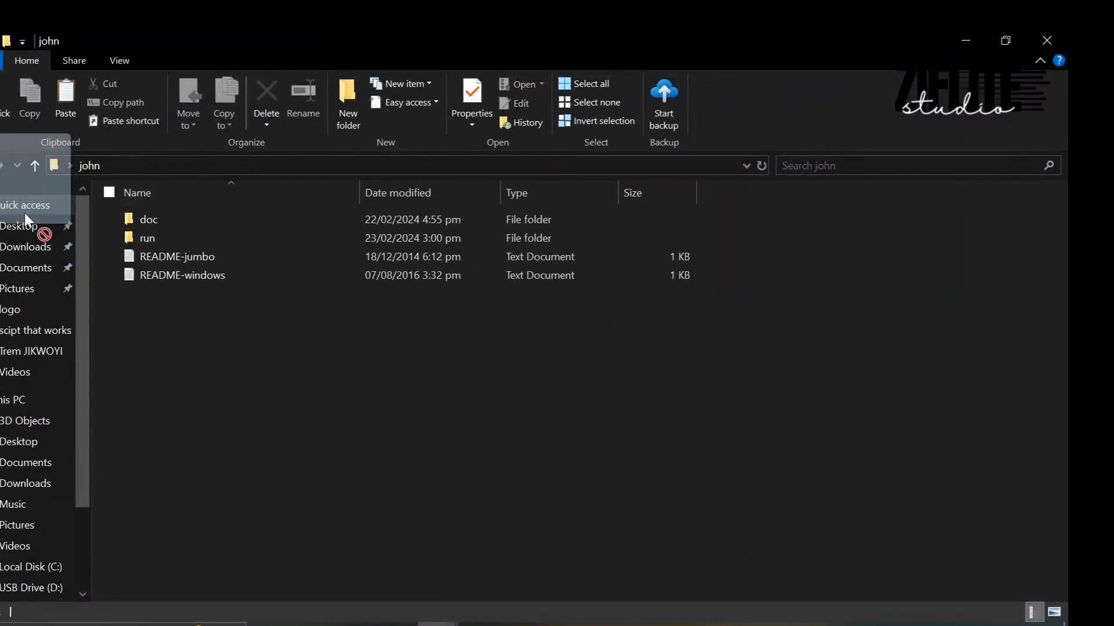
{"action": "left_click", "coordinate": [24, 210]}
{"action": "left_click", "coordinate": [23, 224]}
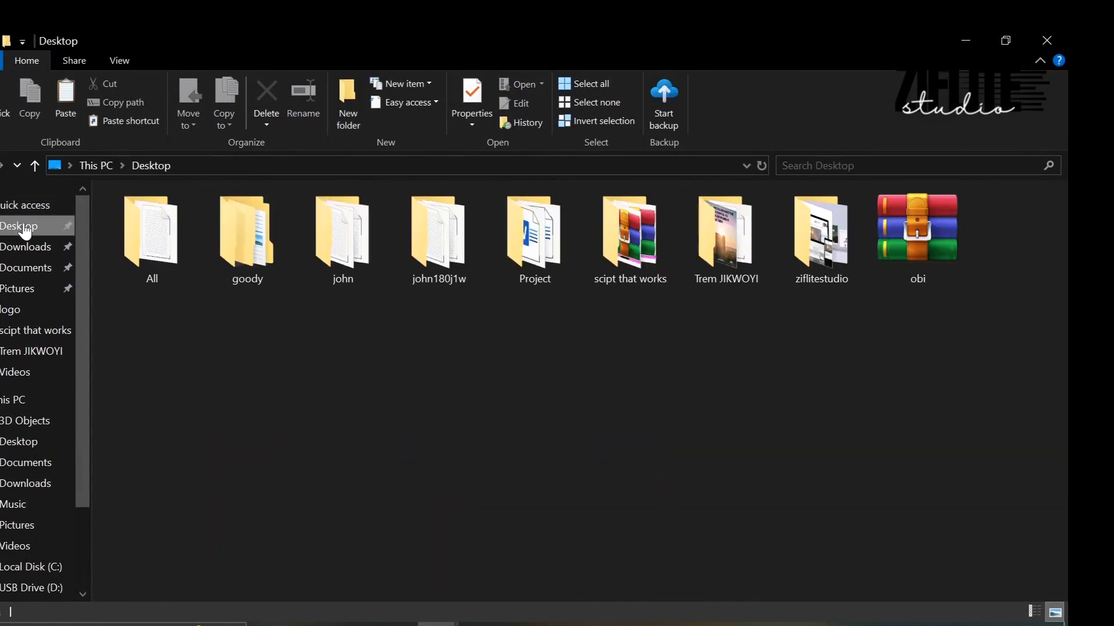
Open New folder inside "scipt that works" and delete the hyiprio folder and the hyiprio-21 archive in it.
{"action": "double_click", "coordinate": [642, 266]}
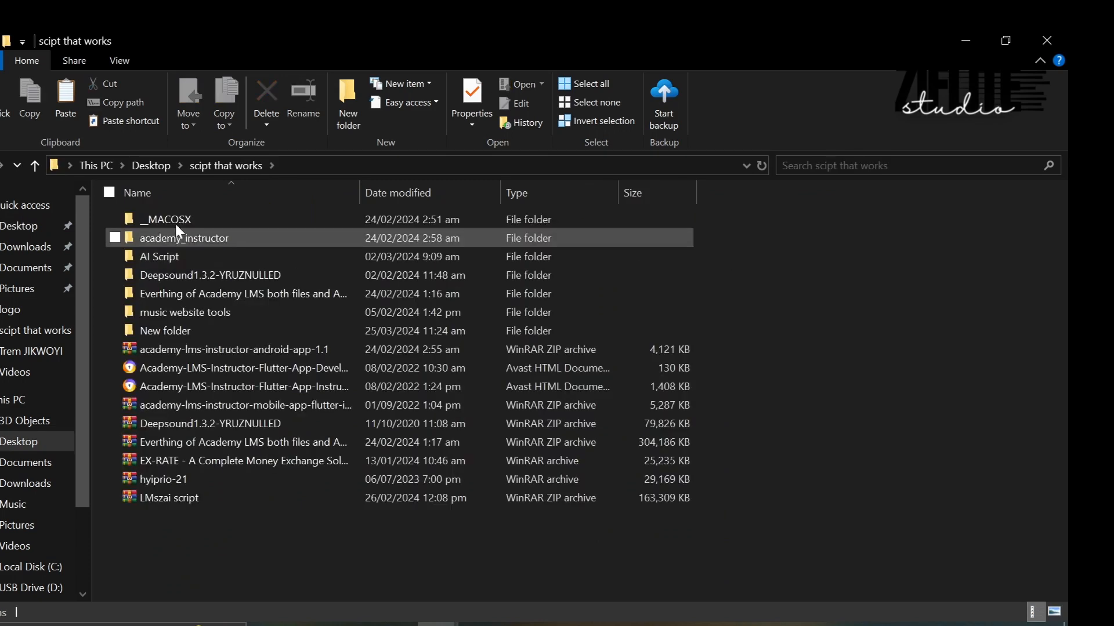
{"action": "left_click", "coordinate": [186, 329]}
{"action": "double_click", "coordinate": [186, 328]}
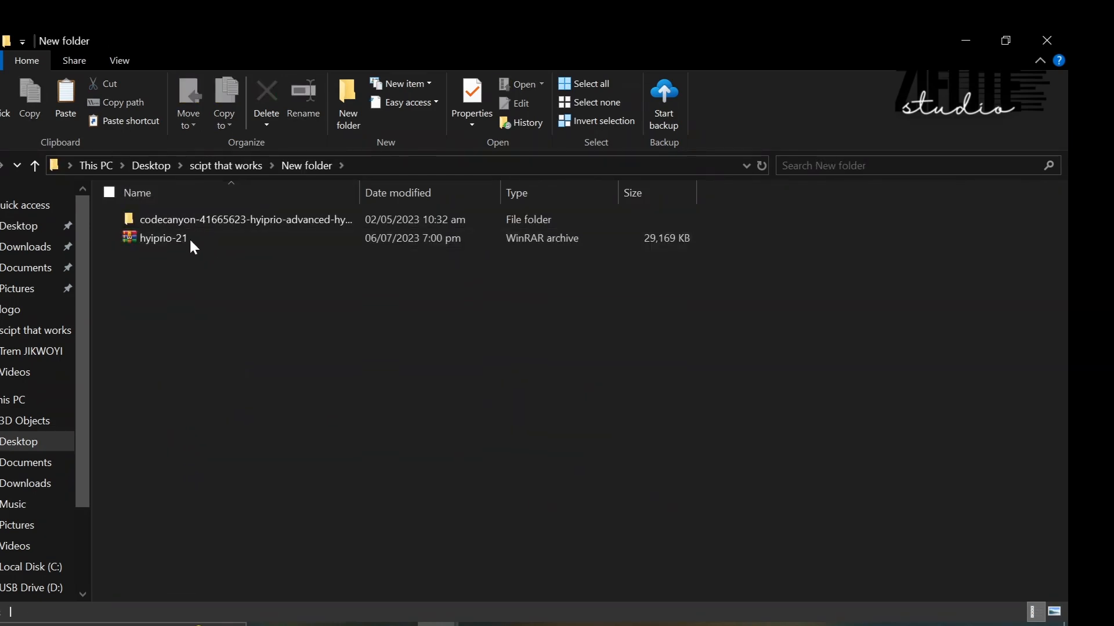
{"action": "left_click", "coordinate": [174, 221]}
{"action": "key", "text": "ctrl+a"}
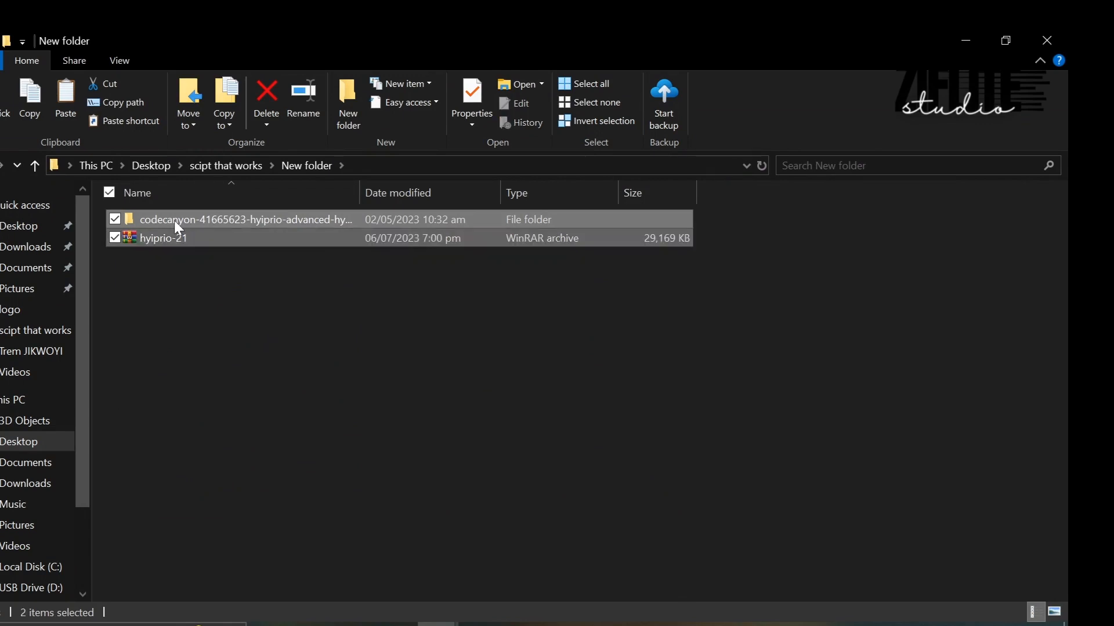
{"action": "key", "text": "Delete"}
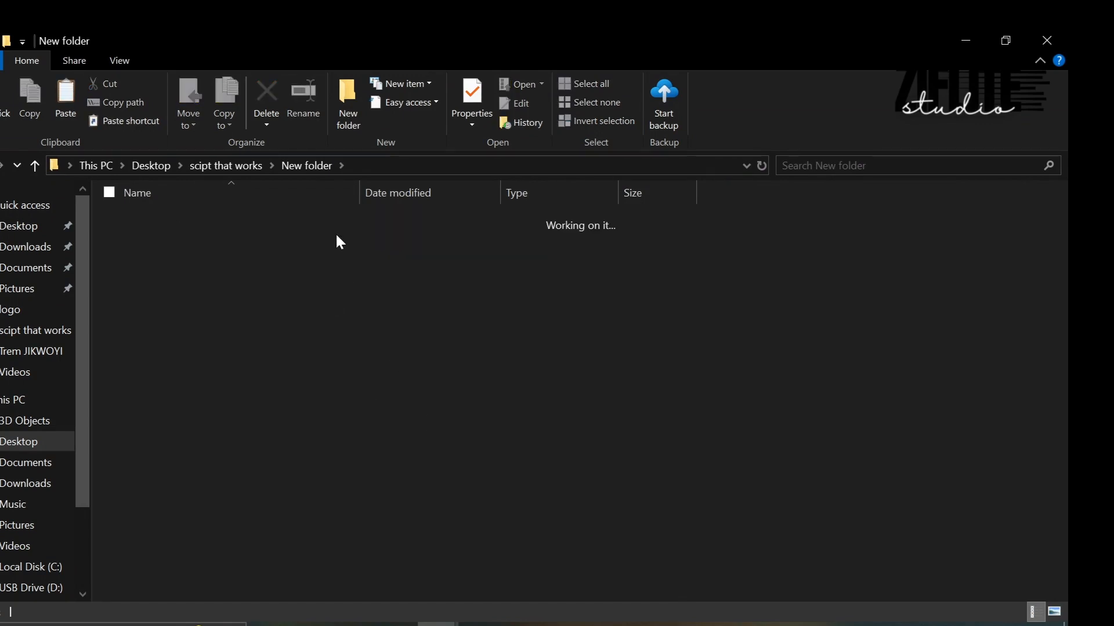
Copy the EX-RATE money exchange archive from "scipt that works" into New folder and extract it there.
{"action": "left_click", "coordinate": [214, 164]}
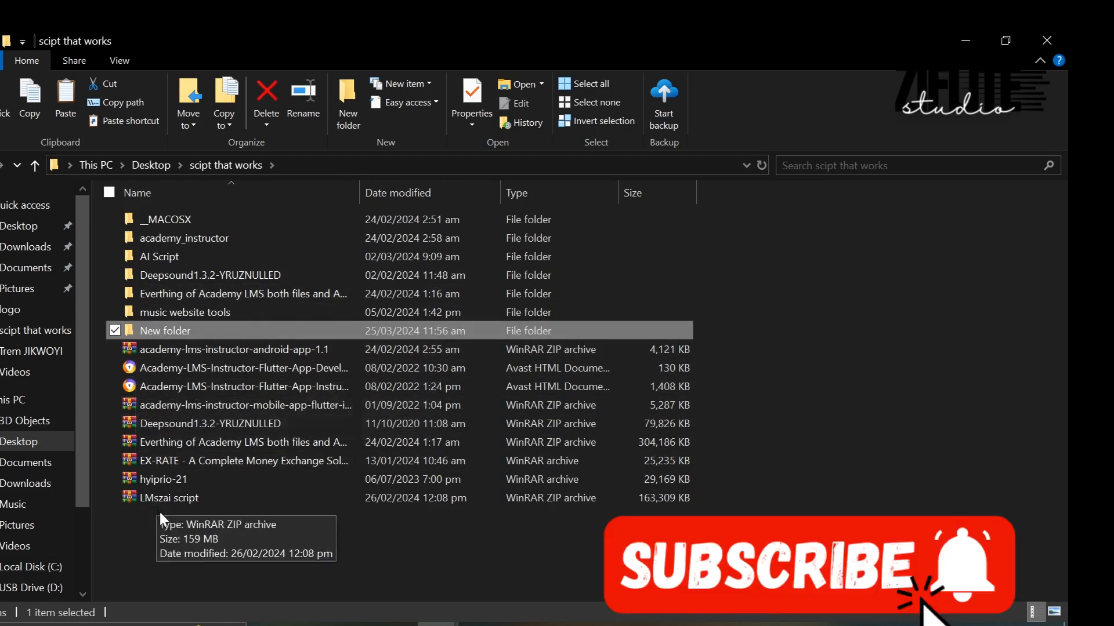
{"action": "left_click", "coordinate": [176, 464]}
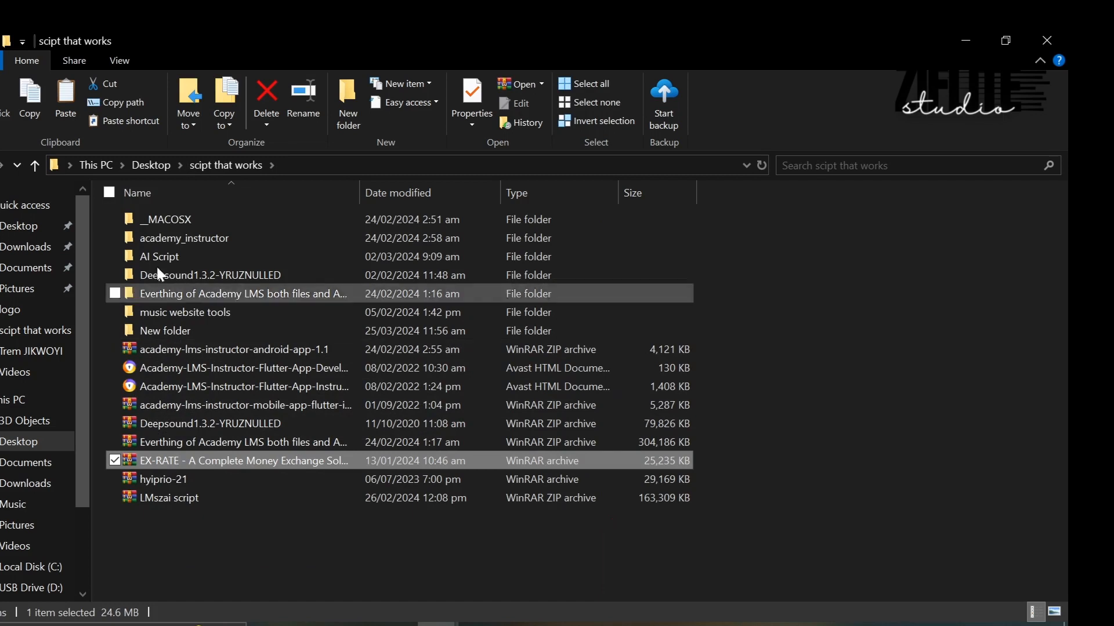
{"action": "left_click", "coordinate": [158, 336]}
{"action": "double_click", "coordinate": [158, 336]}
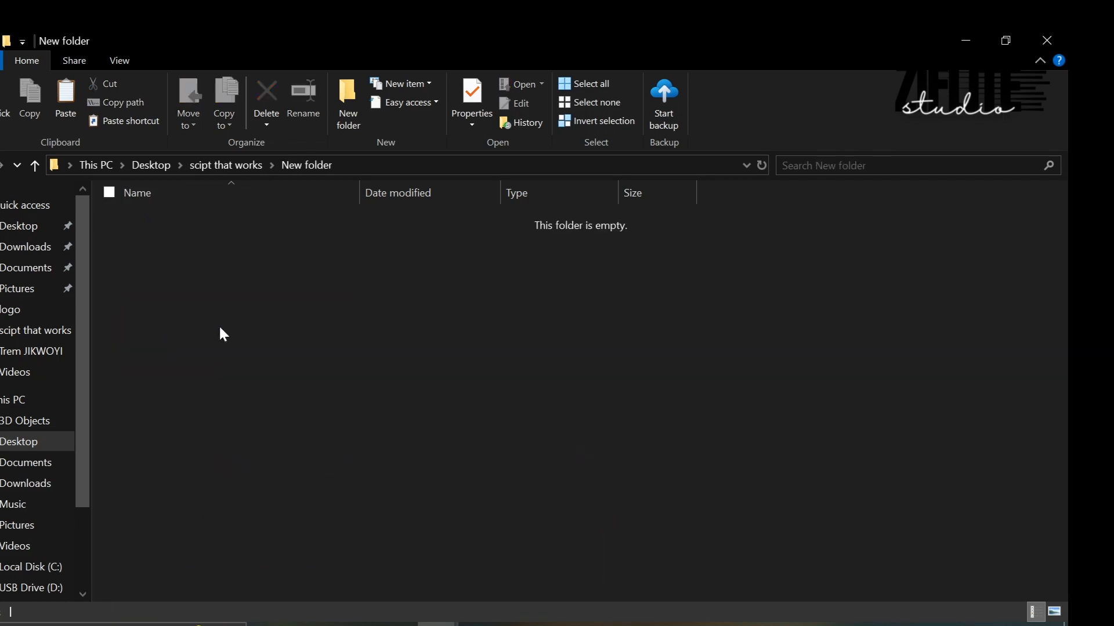
{"action": "key", "text": "ctrl+v"}
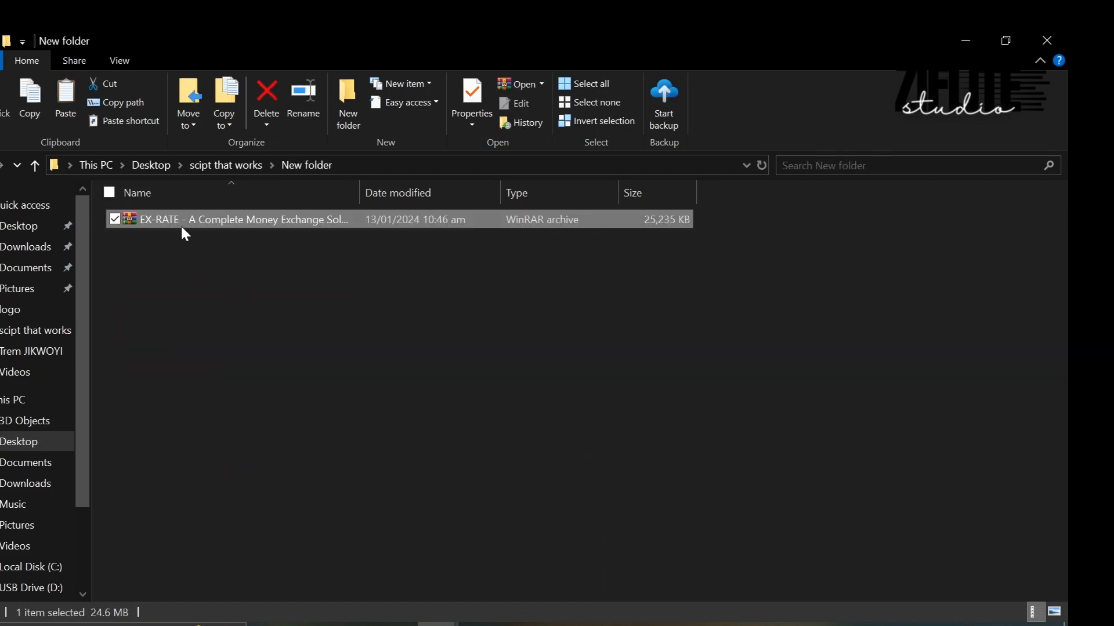
{"action": "right_click", "coordinate": [179, 223]}
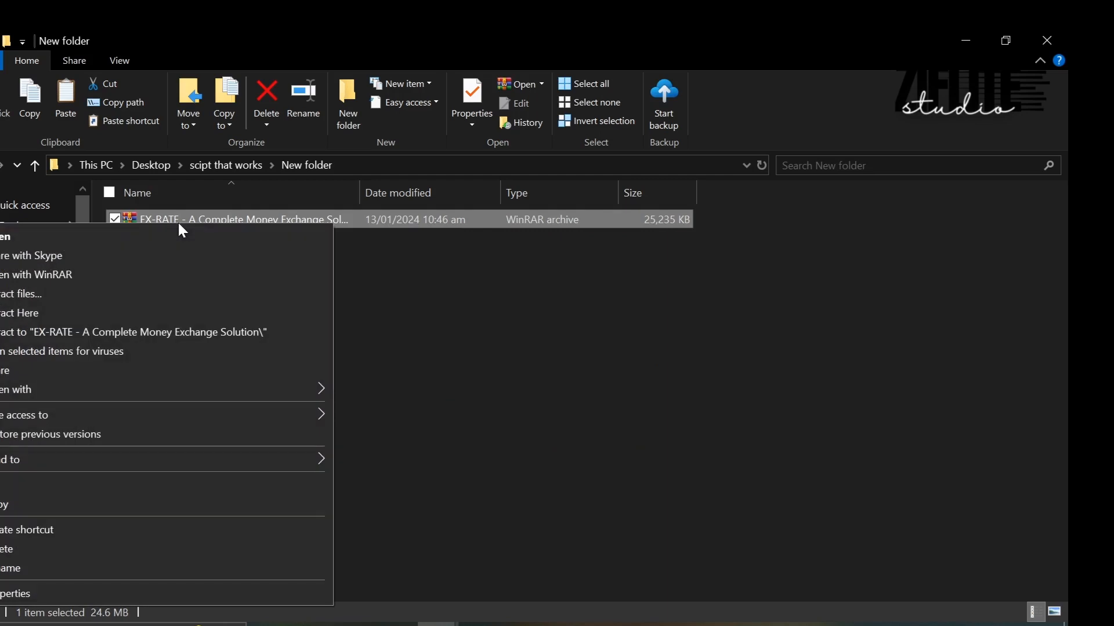
{"action": "left_click", "coordinate": [43, 310]}
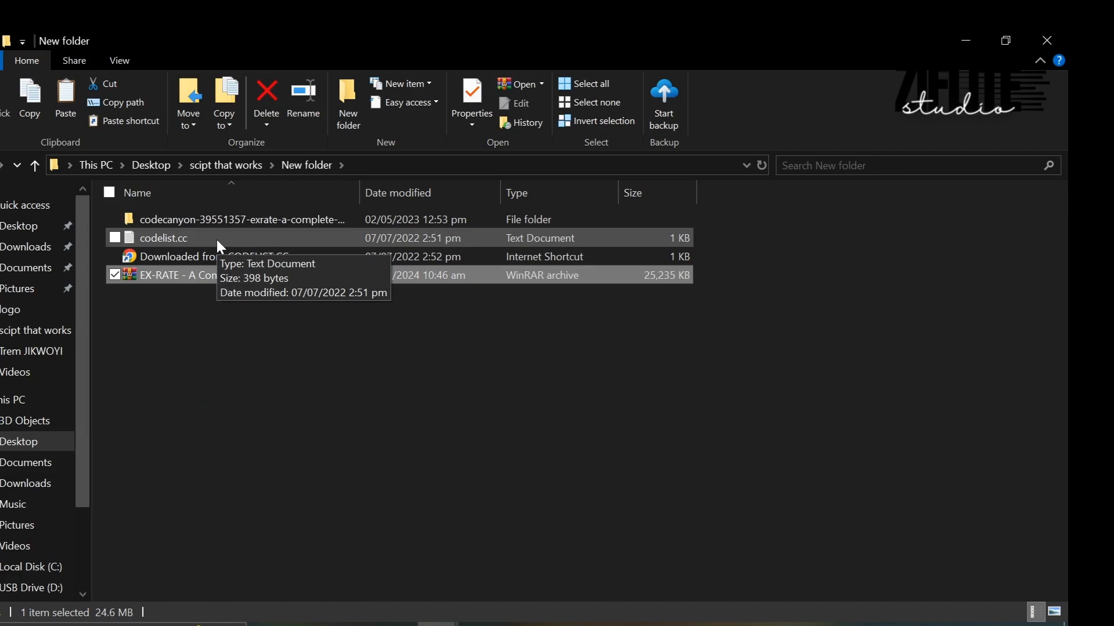
Copy the project ZIP archive from the extracted codecanyon exrate folder into the xampp htdocs folder.
{"action": "double_click", "coordinate": [189, 221]}
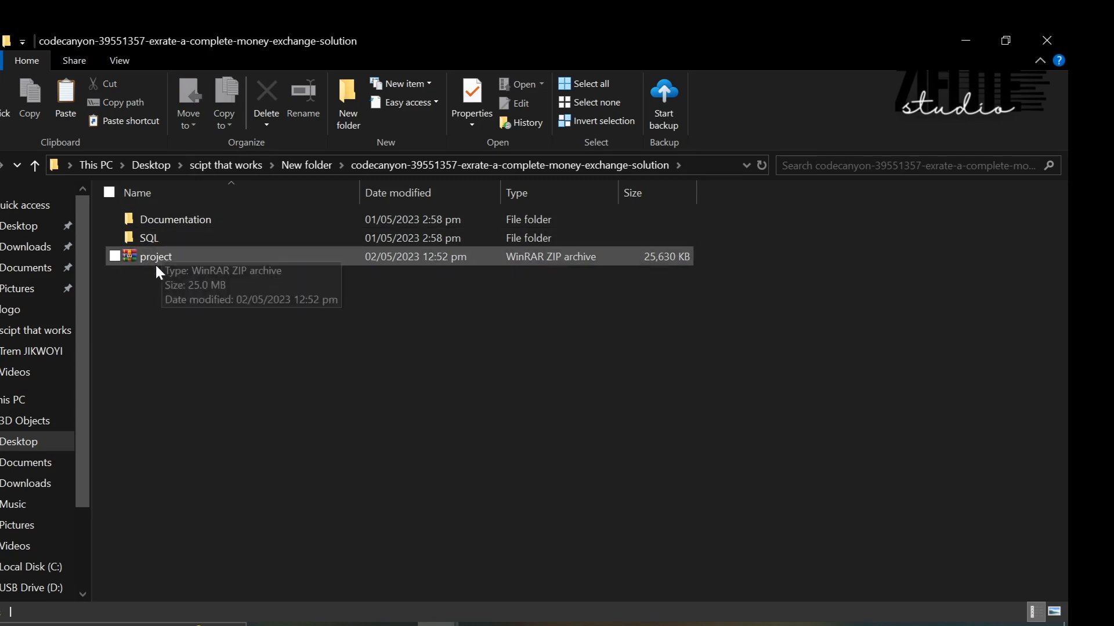
{"action": "left_click", "coordinate": [170, 261]}
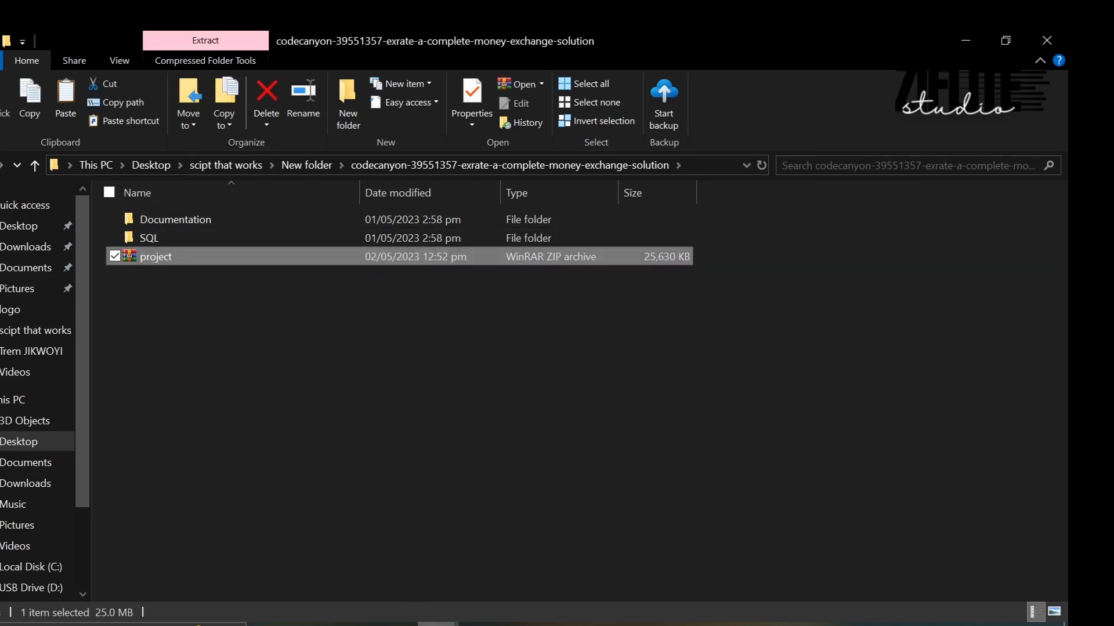
{"action": "mouse_move", "coordinate": [438, 623]}
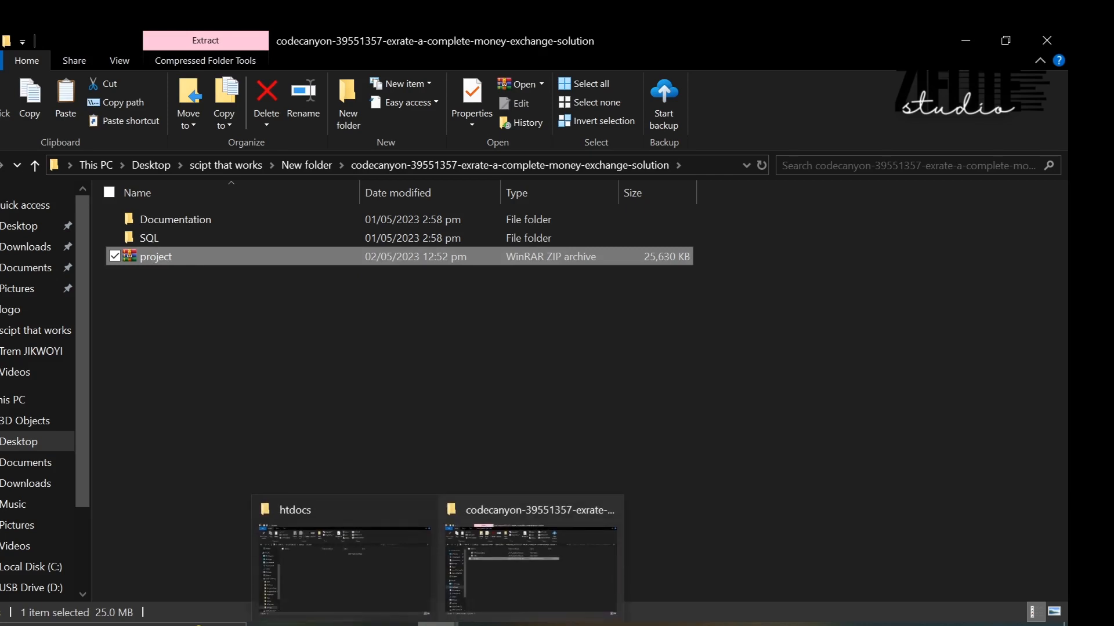
{"action": "left_click", "coordinate": [343, 558]}
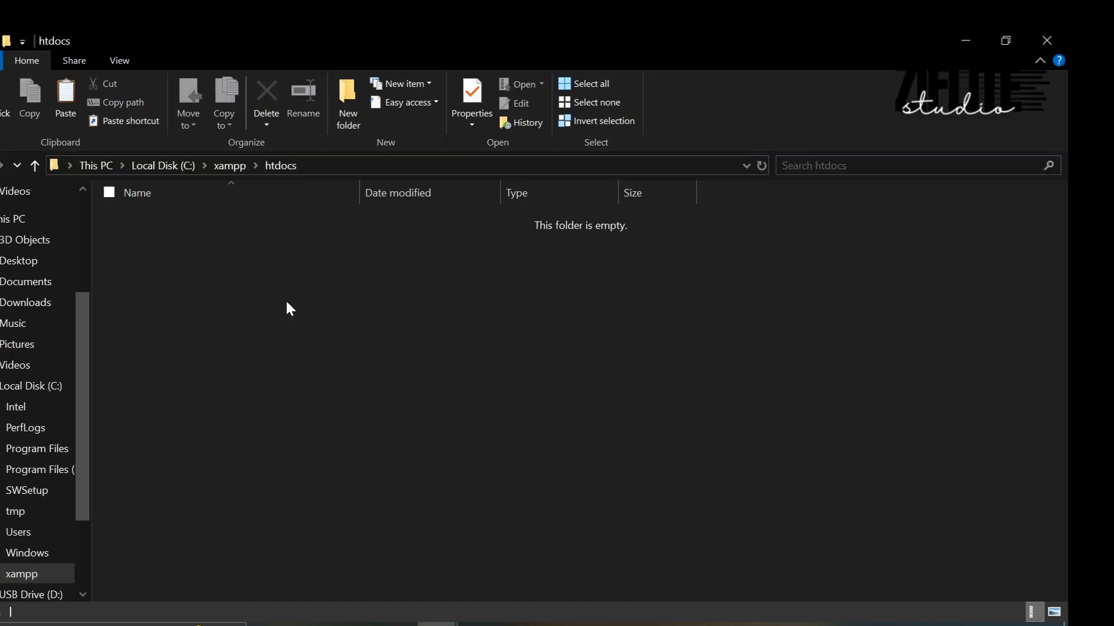
{"action": "key", "text": "ctrl+v"}
Extract the project ZIP archive directly into htdocs and delete the archive.
{"action": "left_click", "coordinate": [155, 220]}
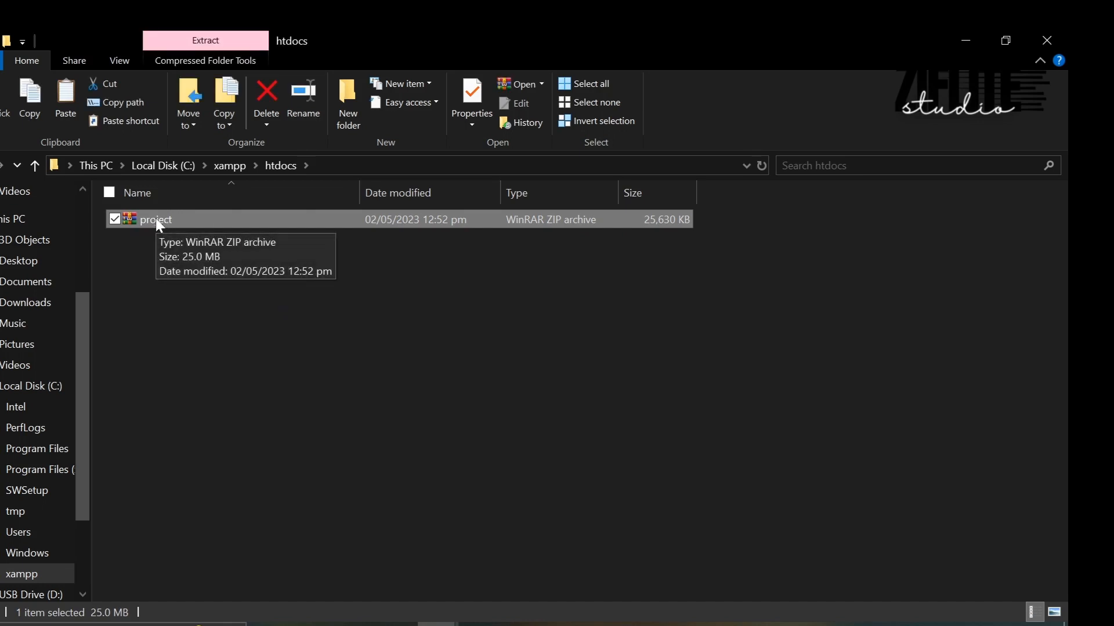
{"action": "right_click", "coordinate": [156, 219]}
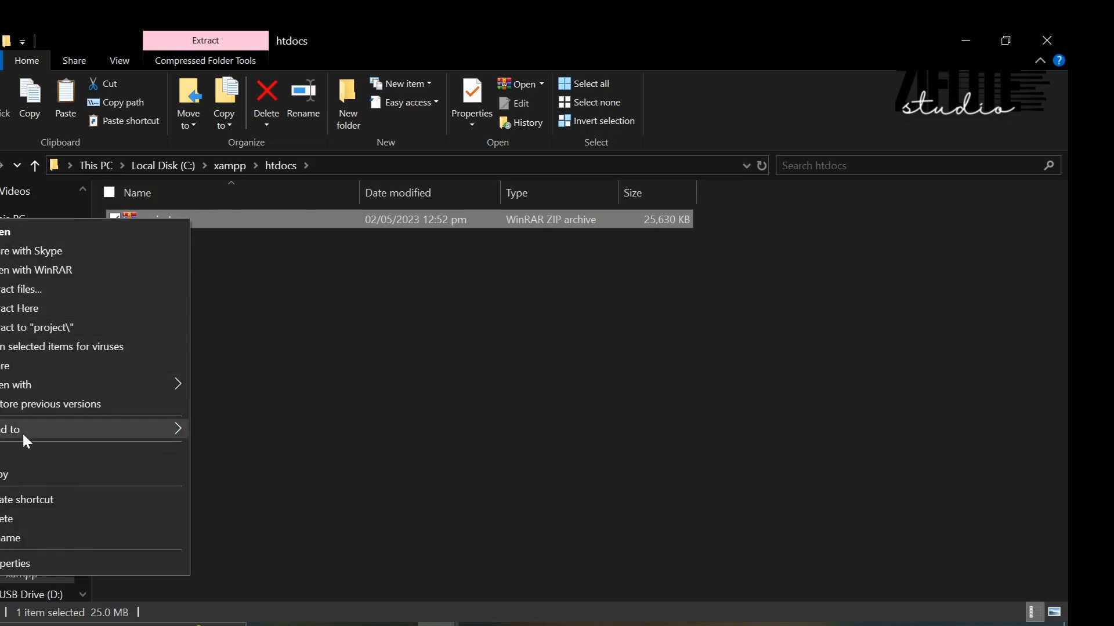
{"action": "left_click", "coordinate": [32, 306]}
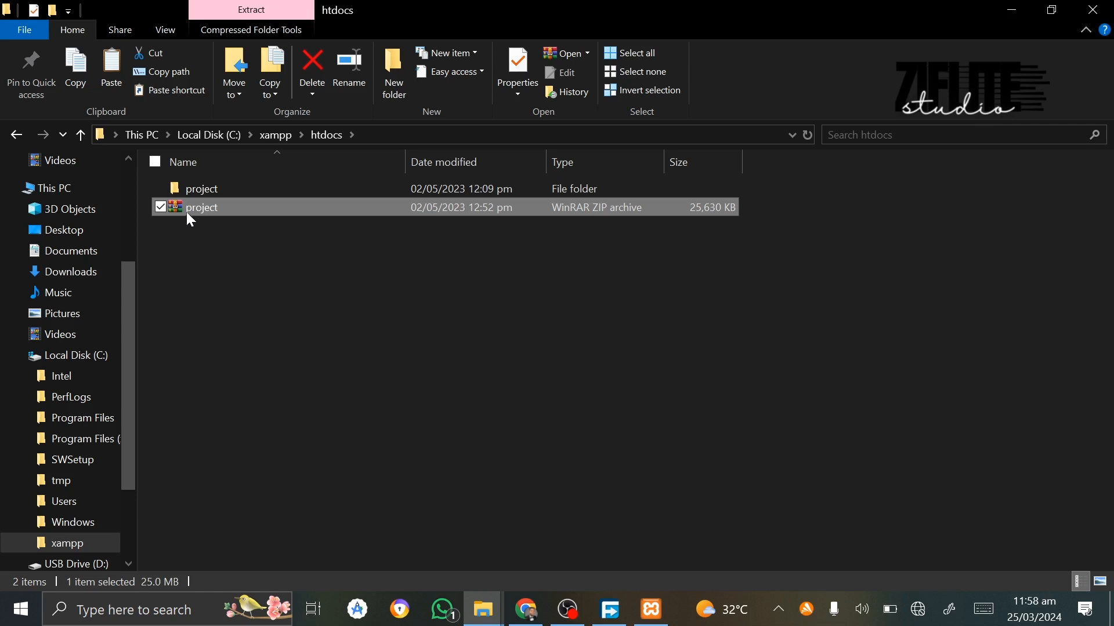
{"action": "key", "text": "Delete"}
Move all files and folders from the project folder up into htdocs and clear the selection.
{"action": "left_click", "coordinate": [211, 188]}
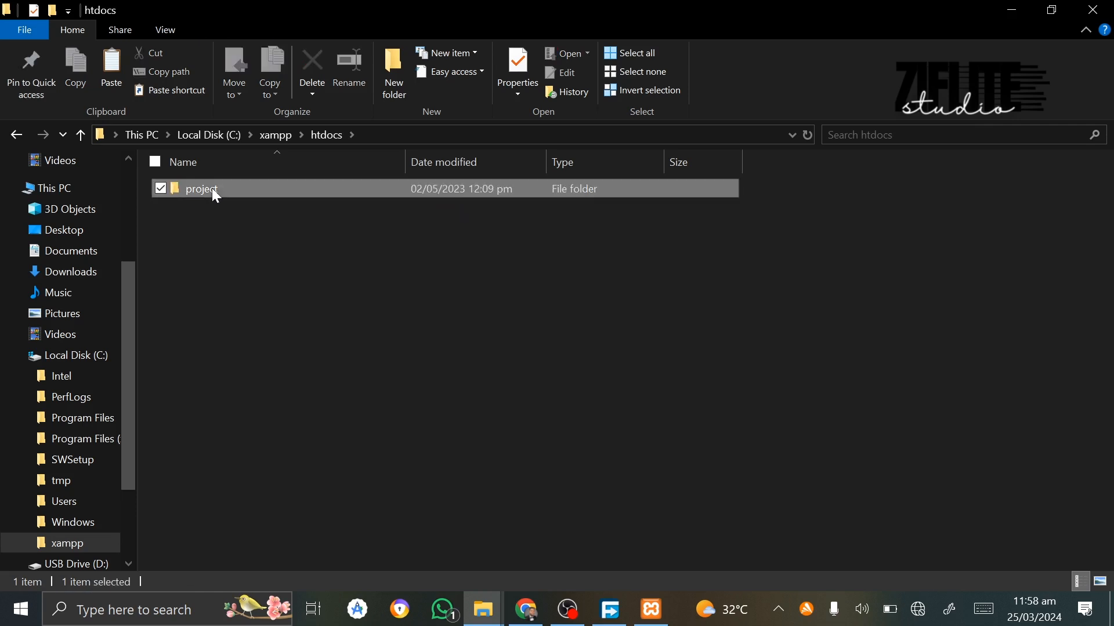
{"action": "double_click", "coordinate": [212, 189]}
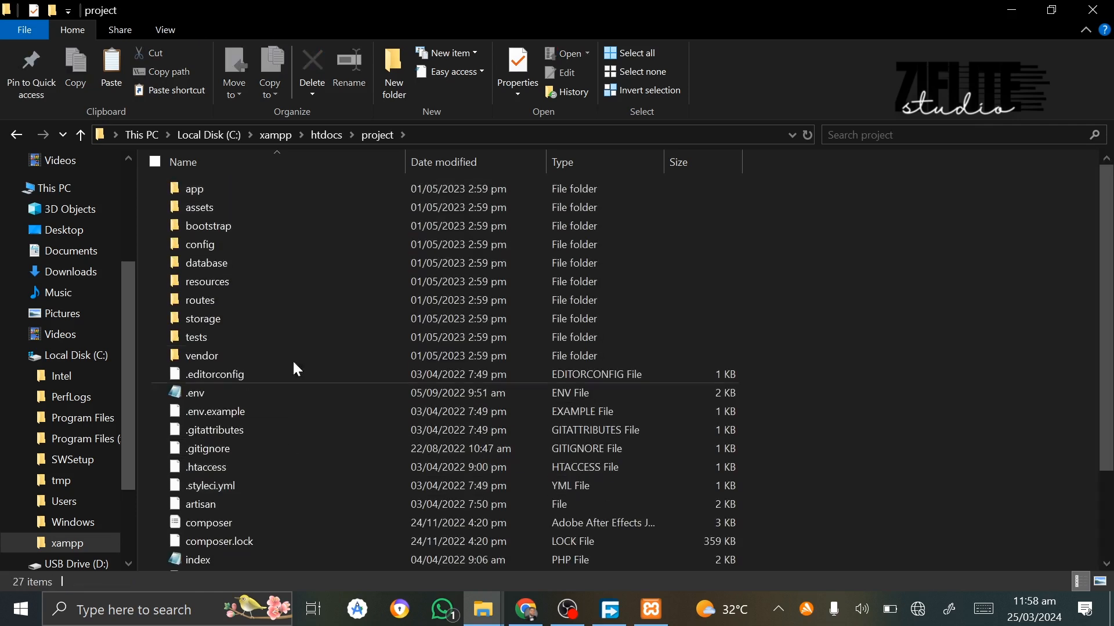
{"action": "key", "text": "ctrl+a"}
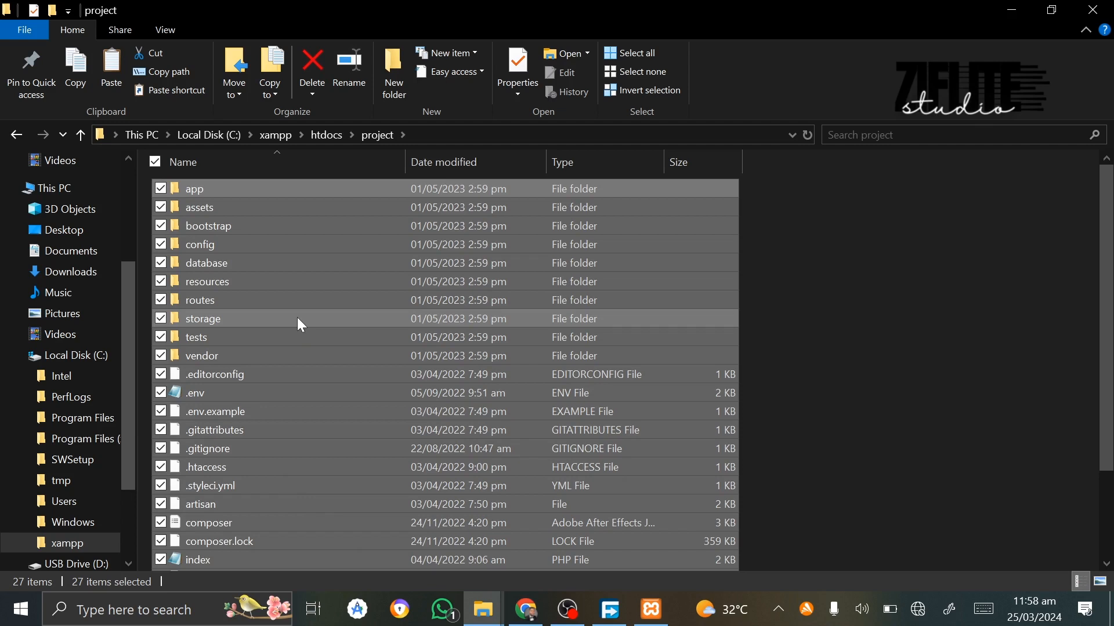
{"action": "key", "text": "ctrl+x"}
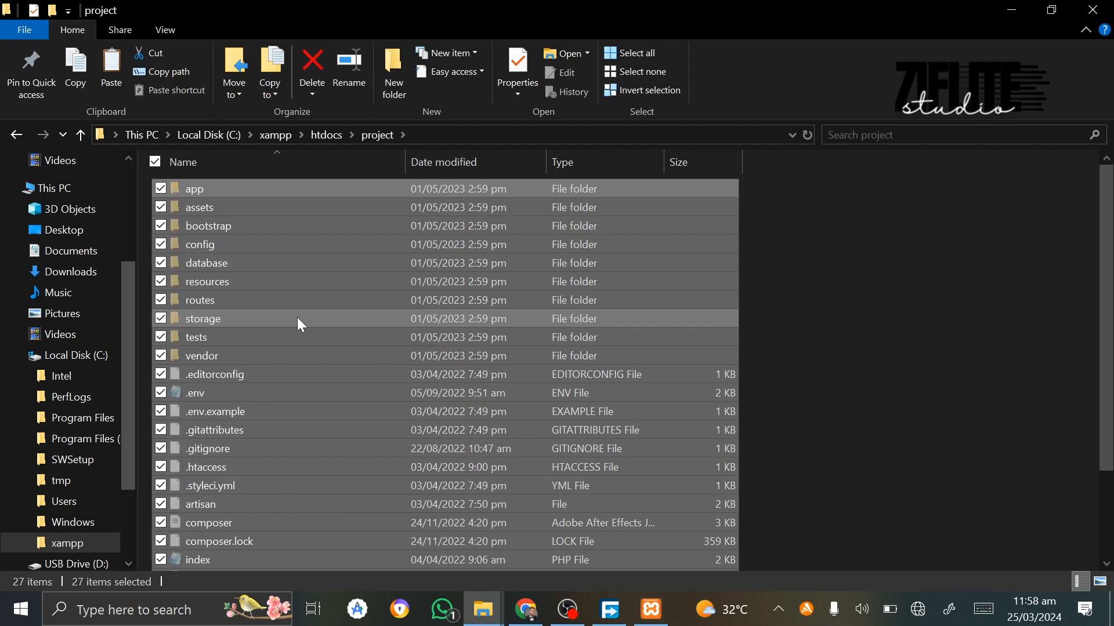
{"action": "left_click", "coordinate": [323, 134]}
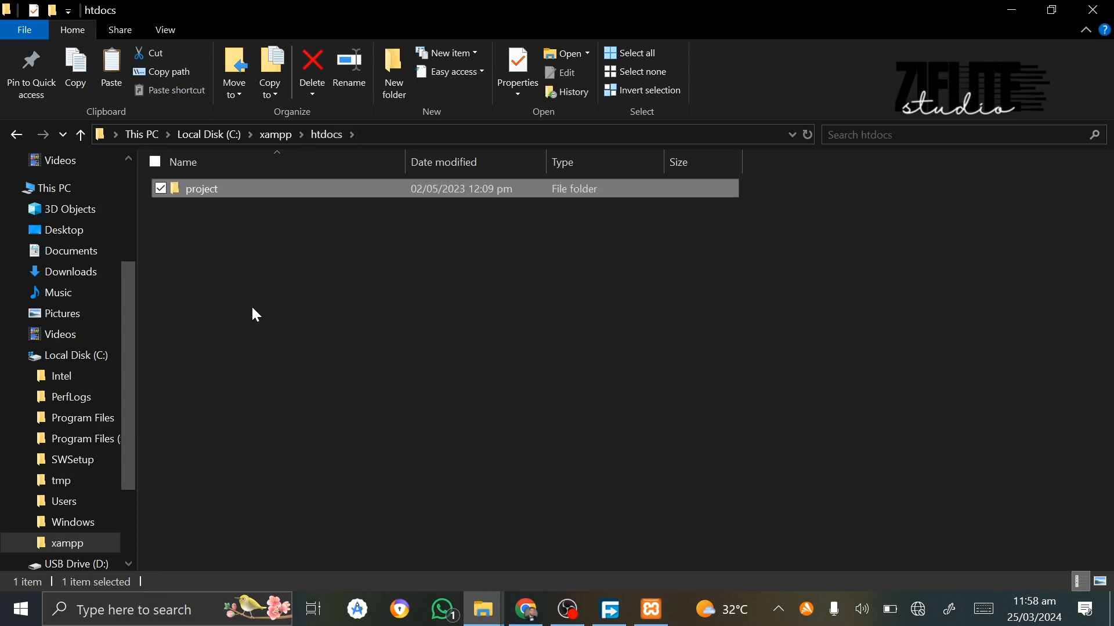
{"action": "key", "text": "ctrl+v"}
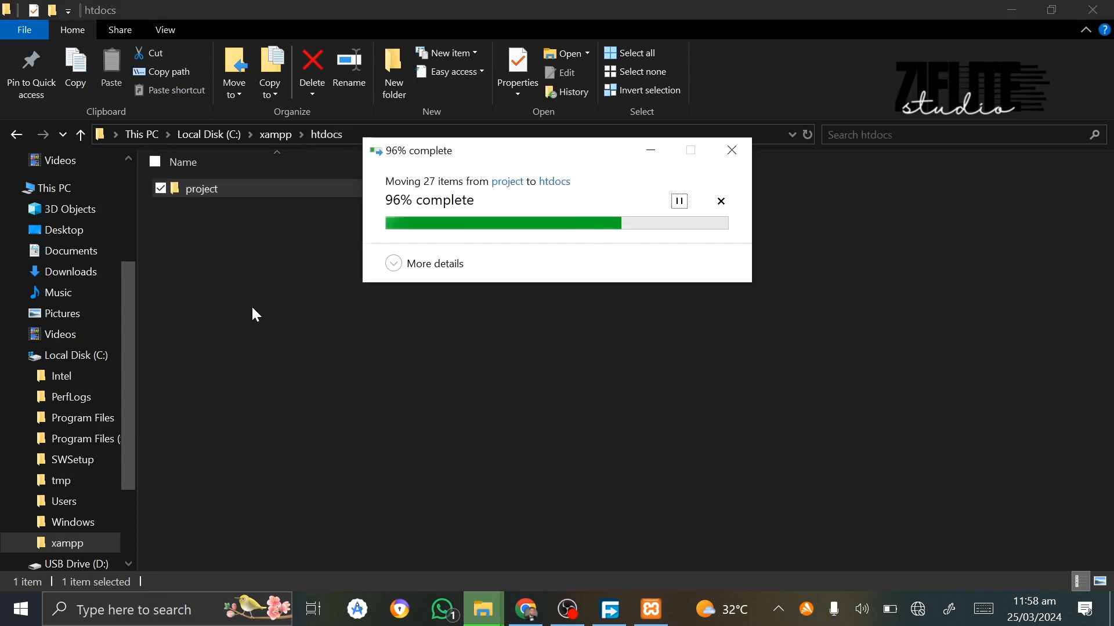
{"action": "key", "text": "ctrl+a"}
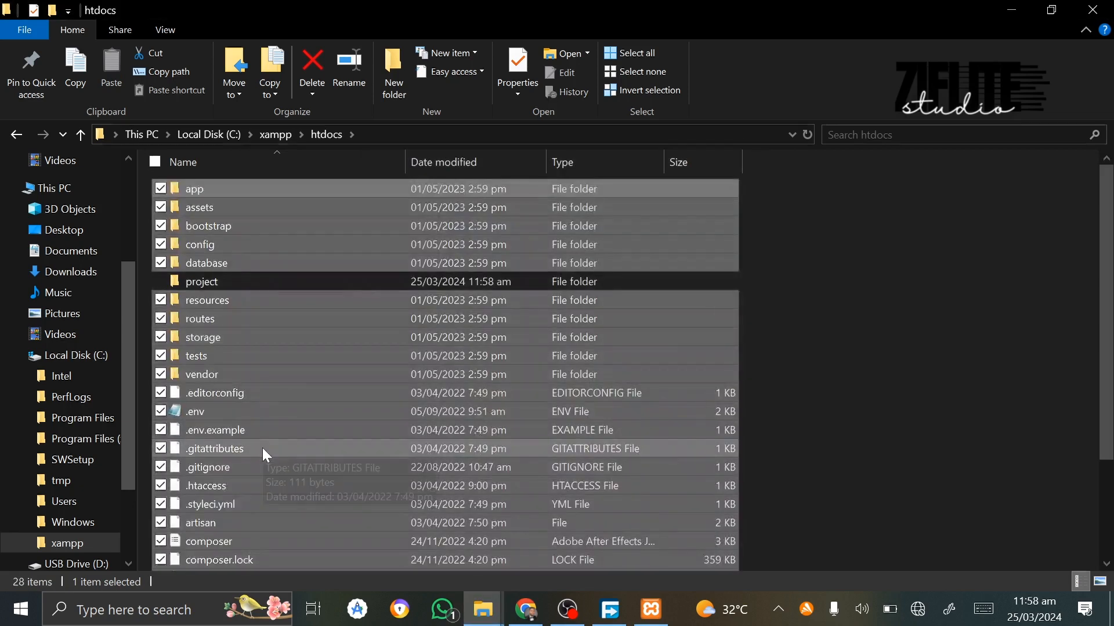
{"action": "left_click", "coordinate": [207, 287], "text": "ctrl"}
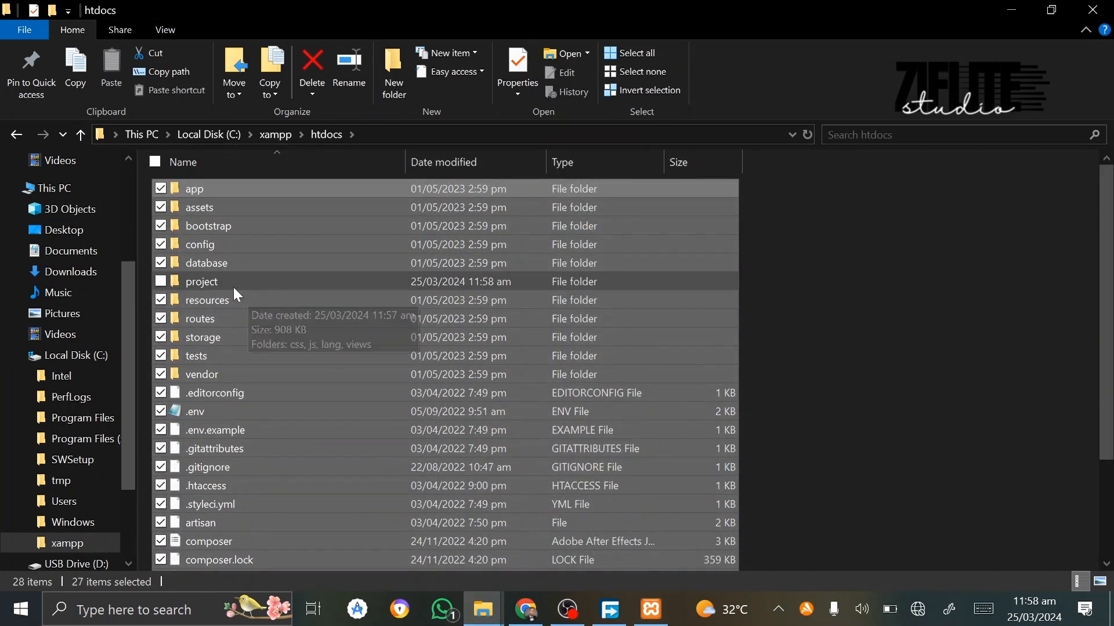
{"action": "left_click", "coordinate": [804, 339]}
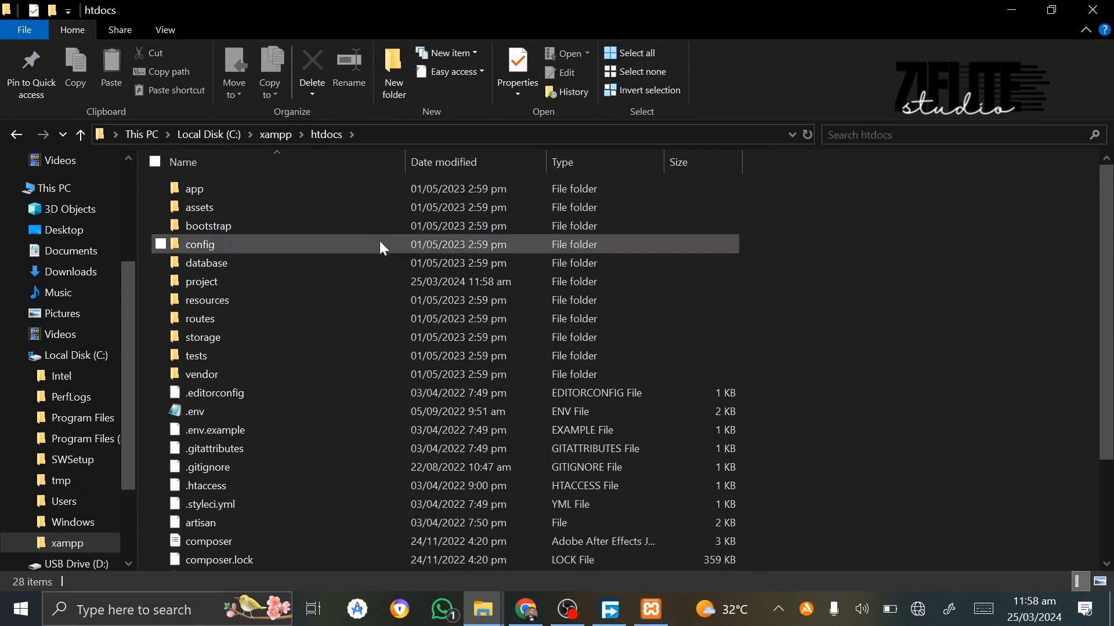
Delete the empty project folder from htdocs and reload the localhost page in Chrome.
{"action": "left_click", "coordinate": [327, 281]}
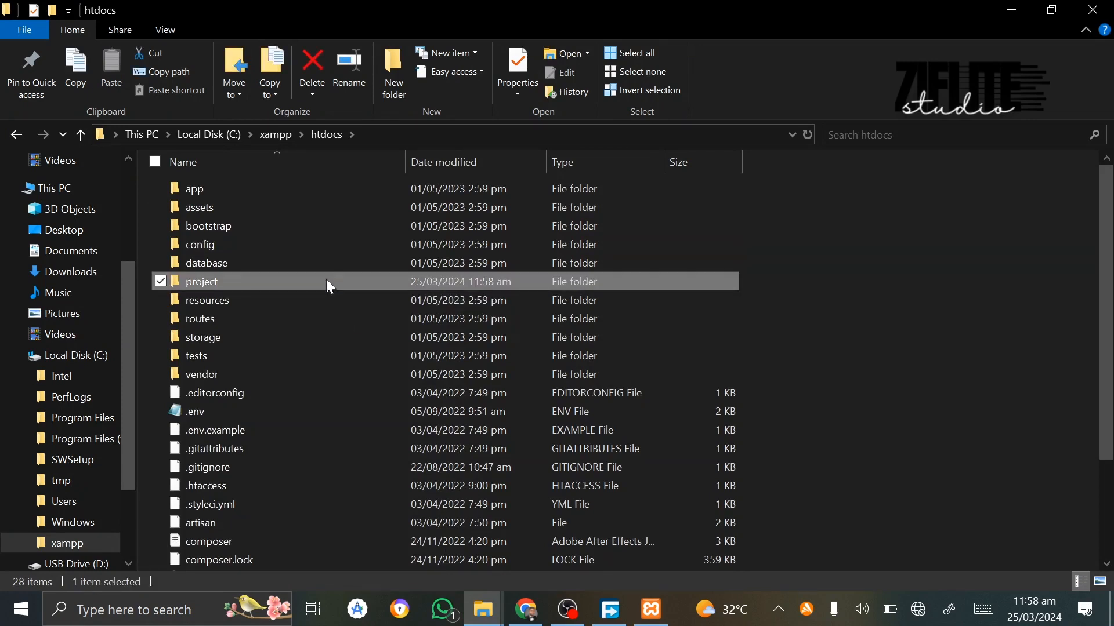
{"action": "key", "text": "Delete"}
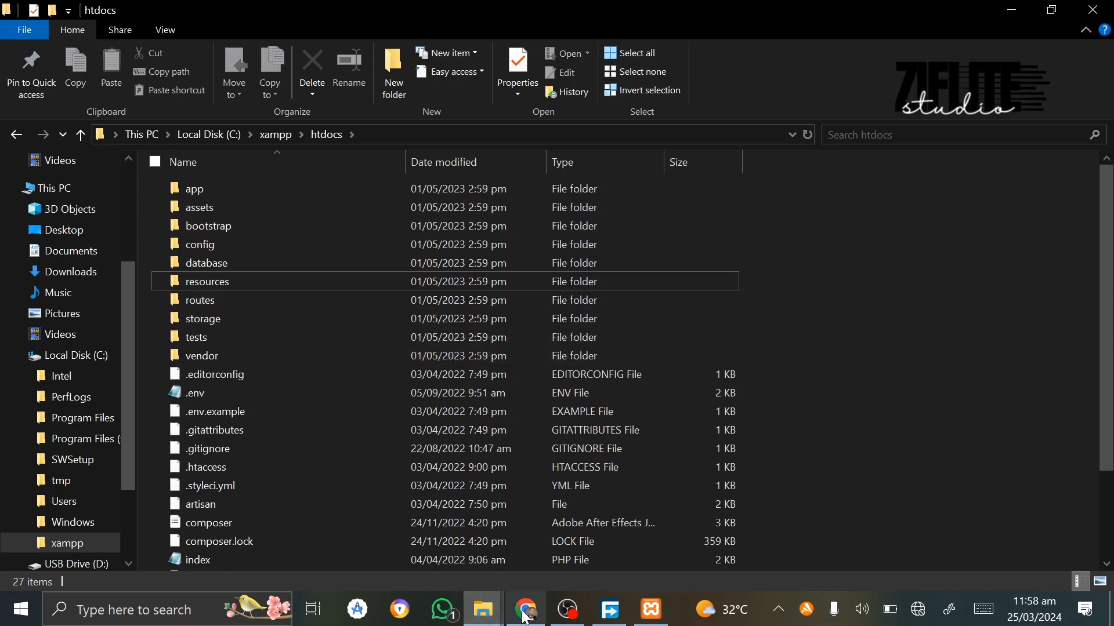
{"action": "left_click", "coordinate": [526, 616]}
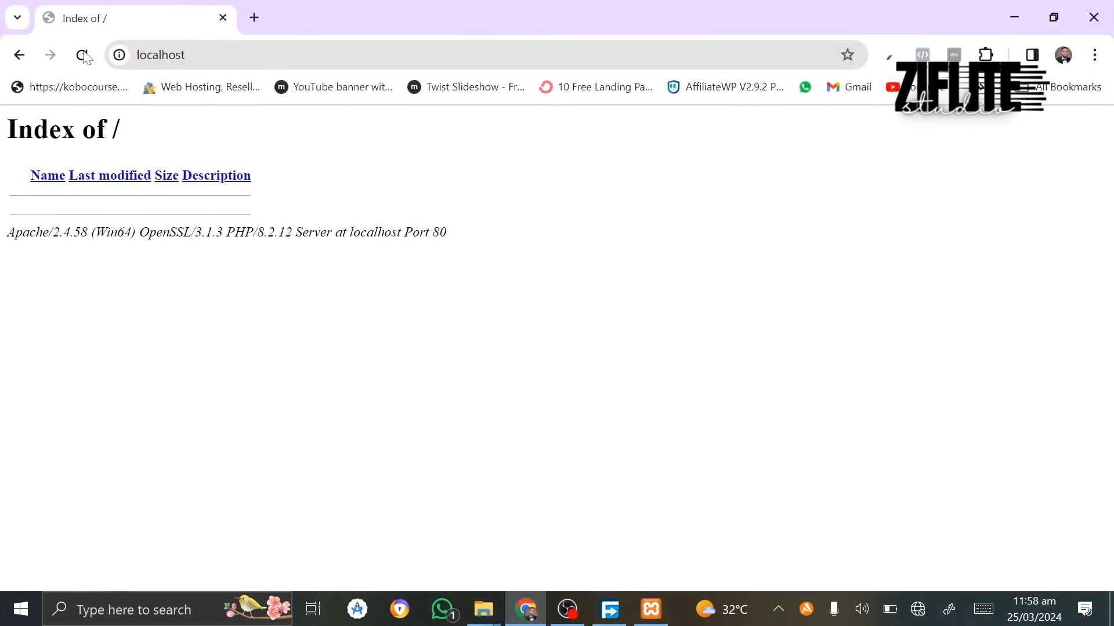
{"action": "left_click", "coordinate": [85, 57]}
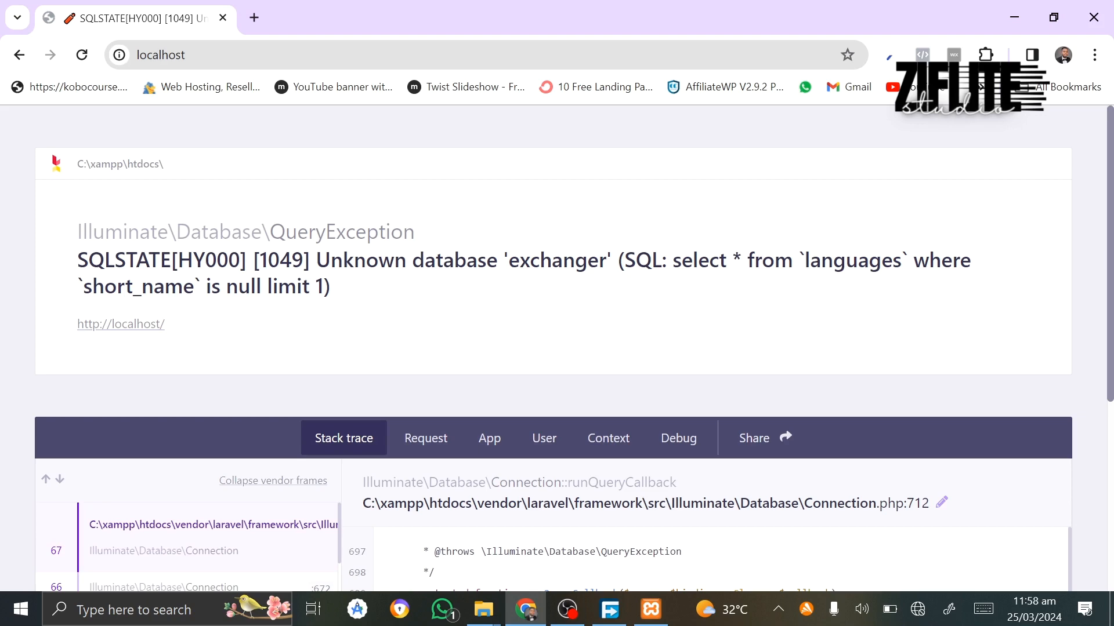
Open phpMyAdmin from the XAMPP Control Panel and create a database named new with the utf8mb4_general_ci collation.
{"action": "left_click", "coordinate": [650, 617]}
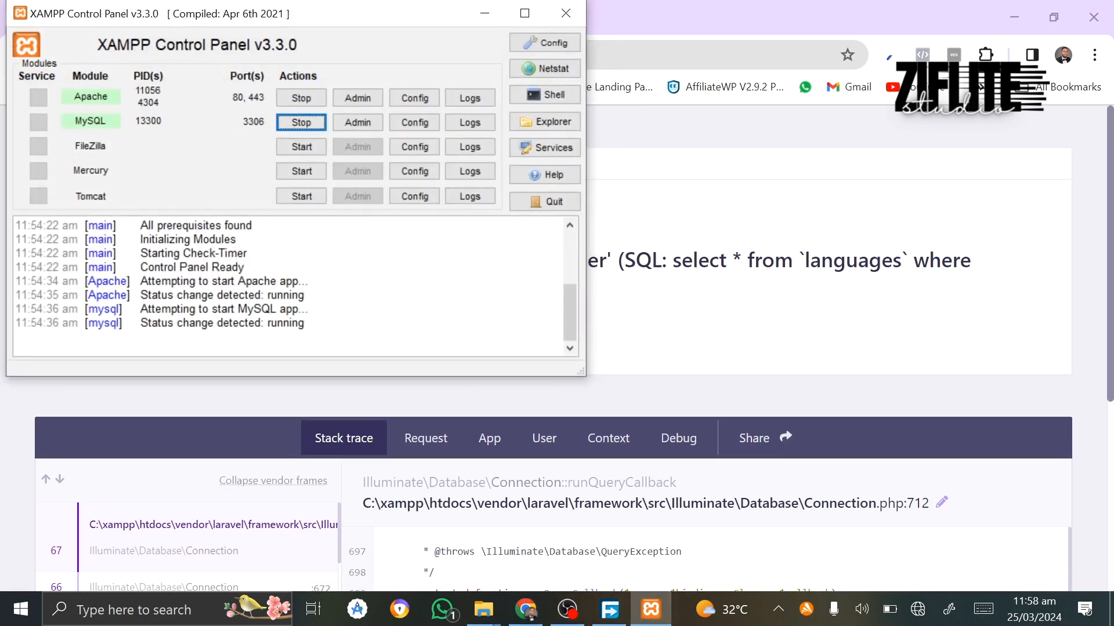
{"action": "left_click", "coordinate": [369, 122]}
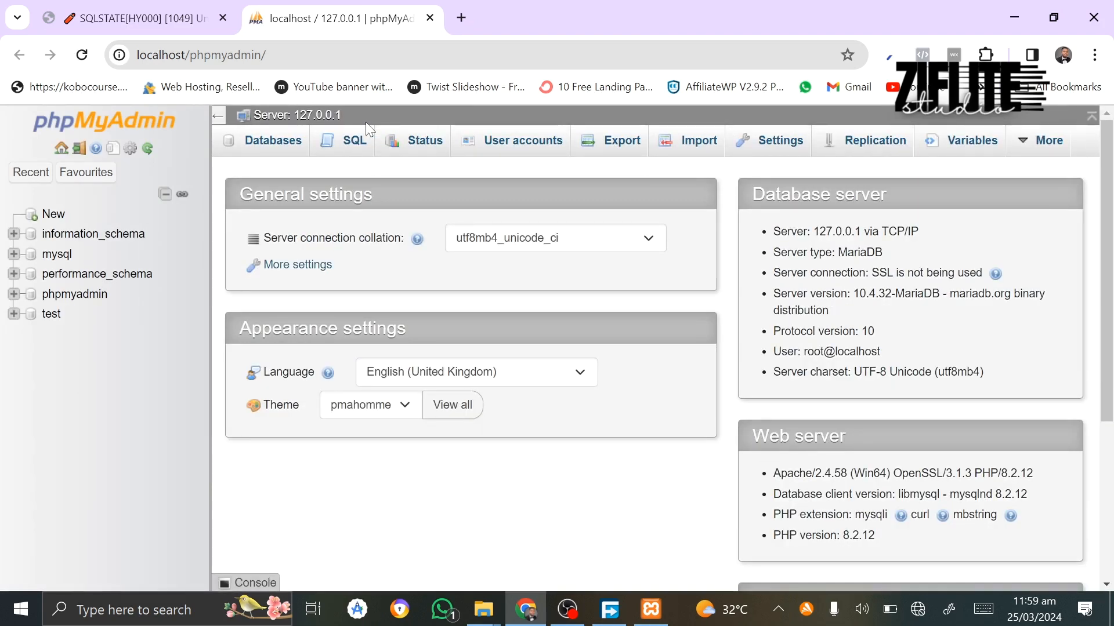
{"action": "left_click", "coordinate": [59, 216]}
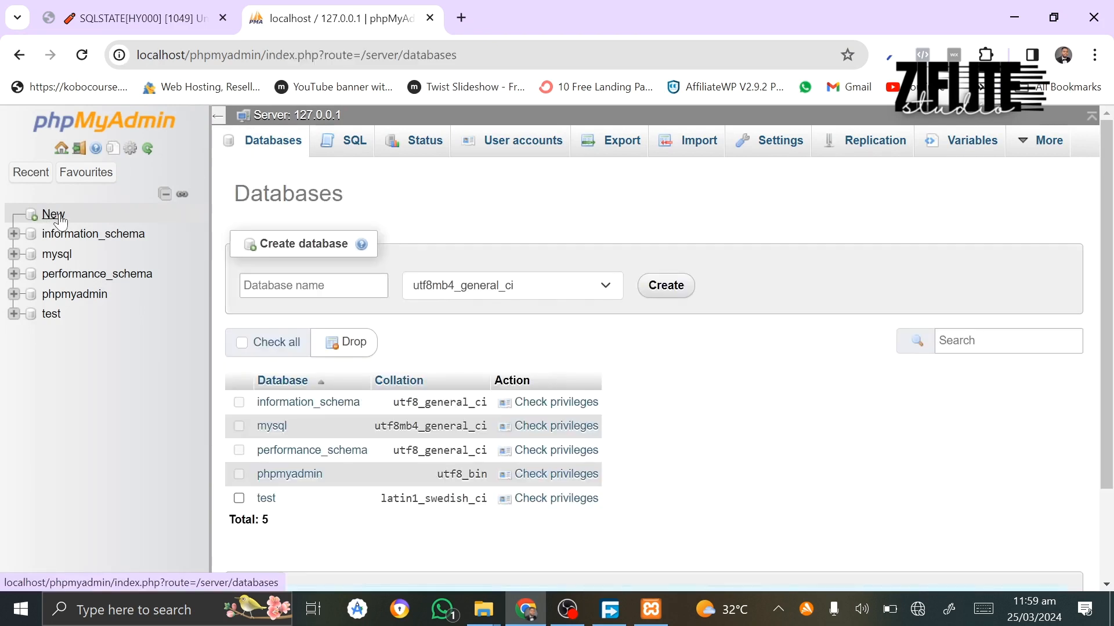
{"action": "left_click", "coordinate": [313, 285]}
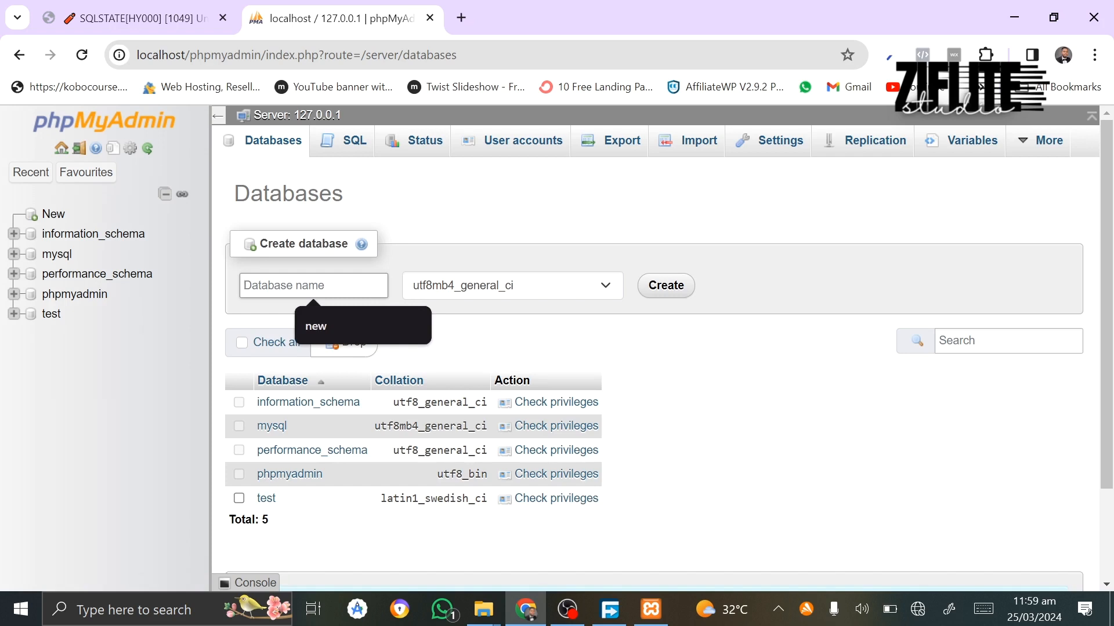
{"action": "type", "text": "new"}
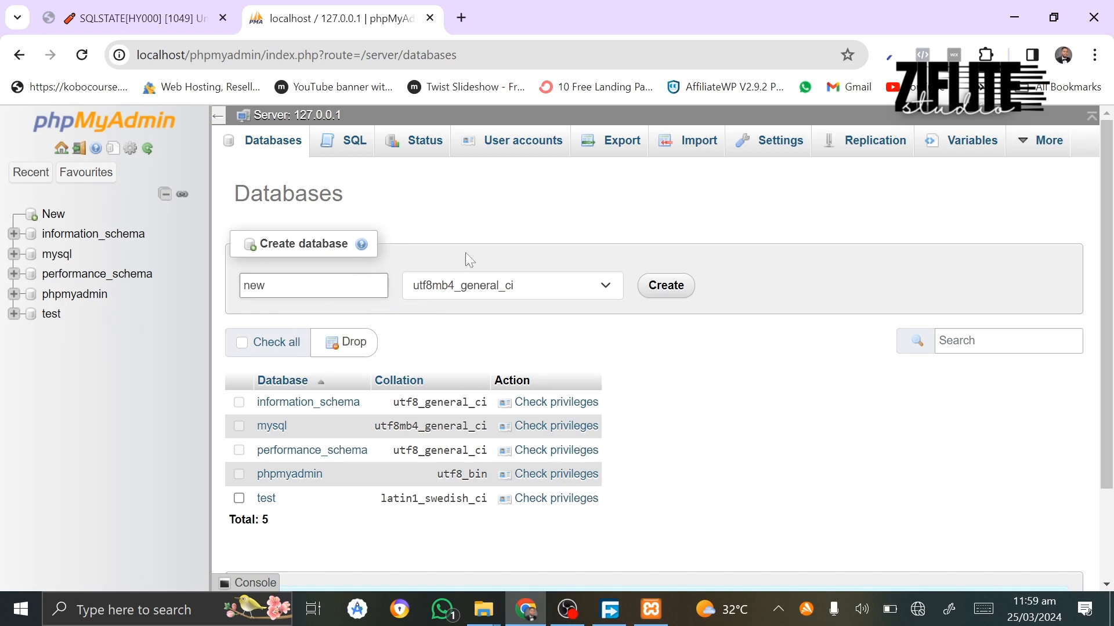
{"action": "left_click", "coordinate": [668, 287]}
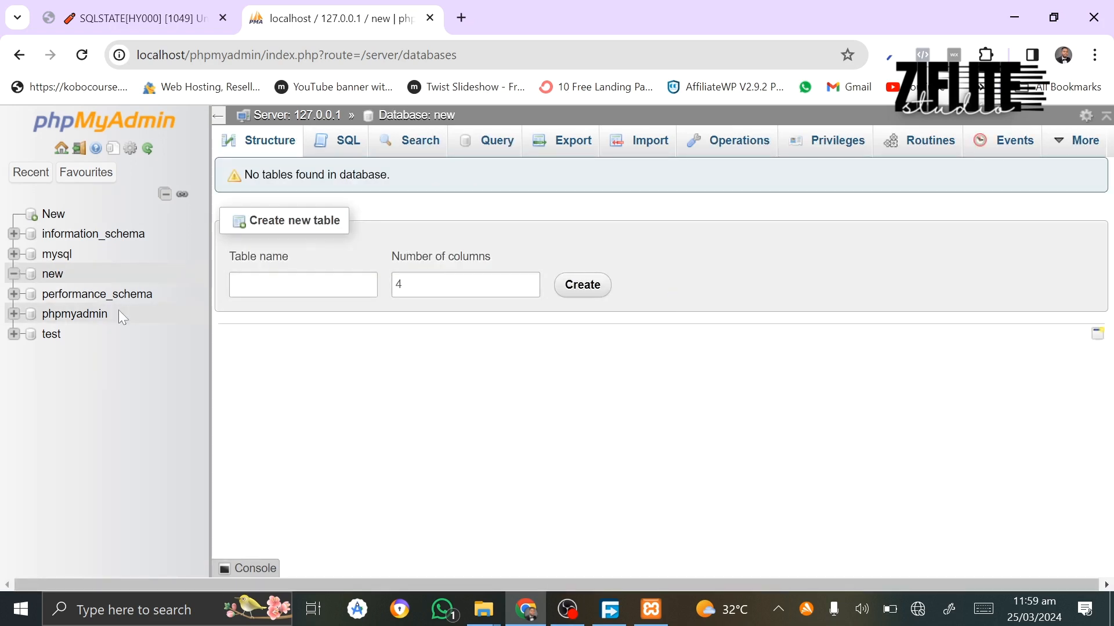
Start a new user account named user for any host, generate its password and select the generated password text.
{"action": "left_click", "coordinate": [94, 133]}
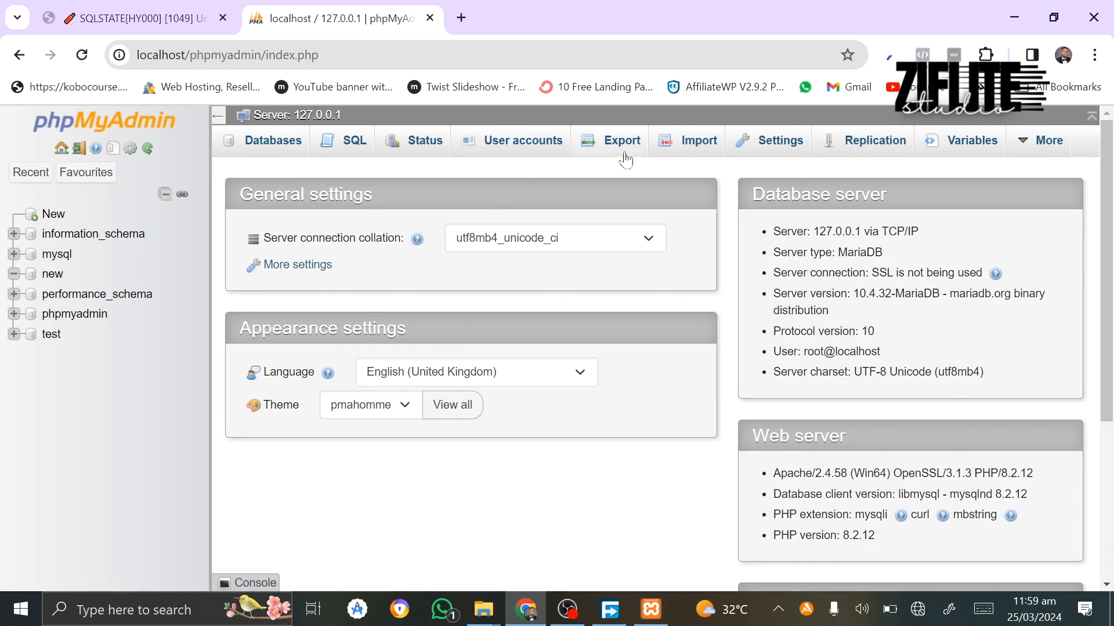
{"action": "left_click", "coordinate": [518, 150]}
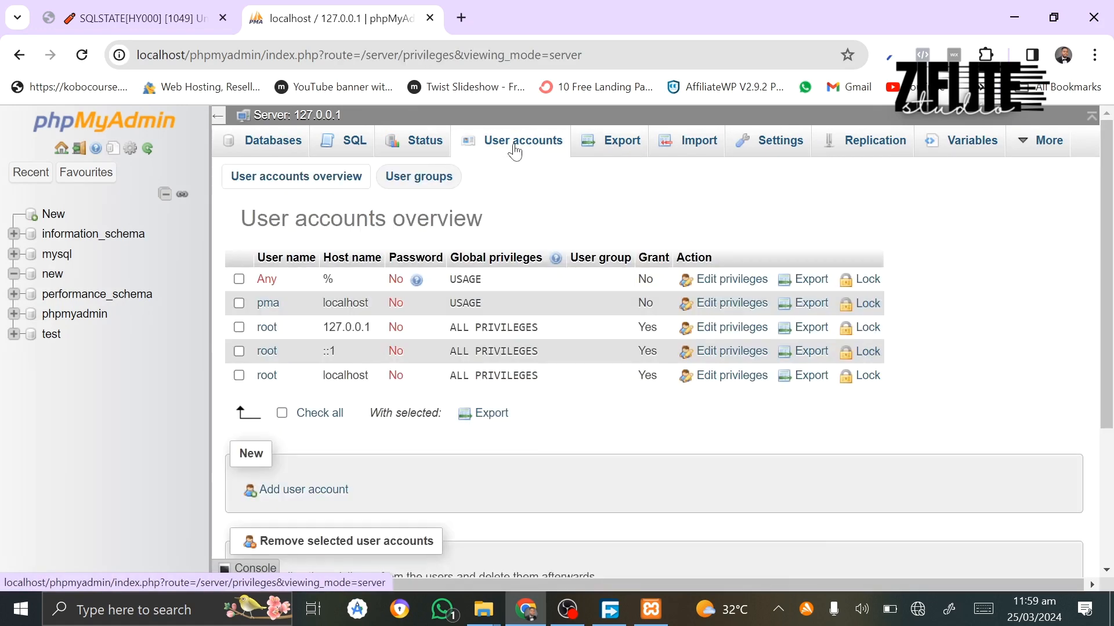
{"action": "scroll", "coordinate": [450, 455], "scroll_direction": "down", "scroll_amount": 1}
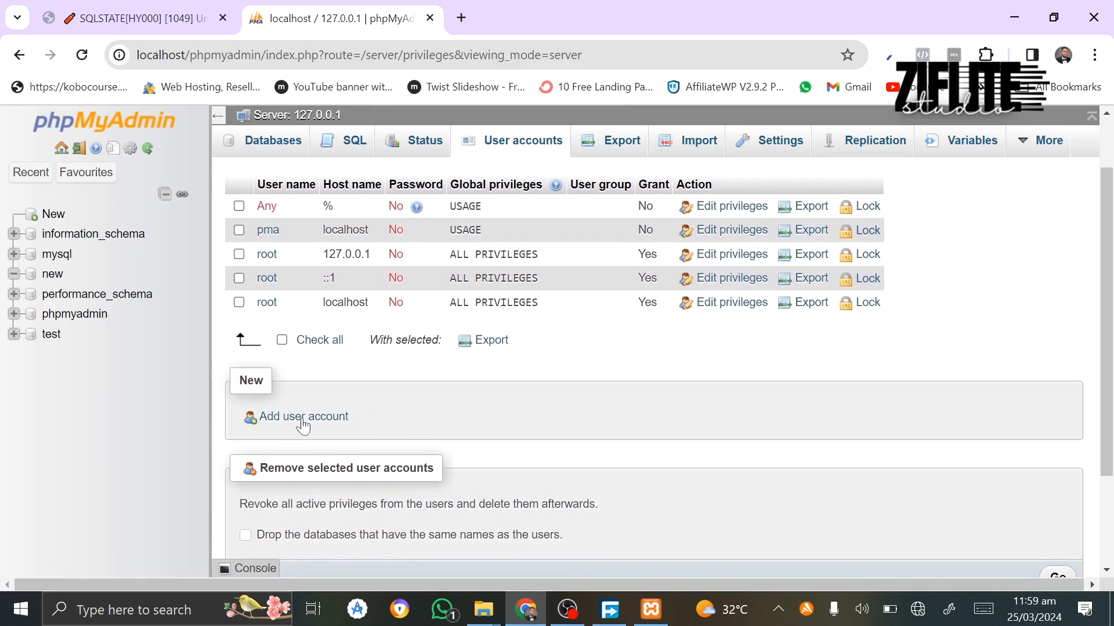
{"action": "left_click", "coordinate": [277, 426]}
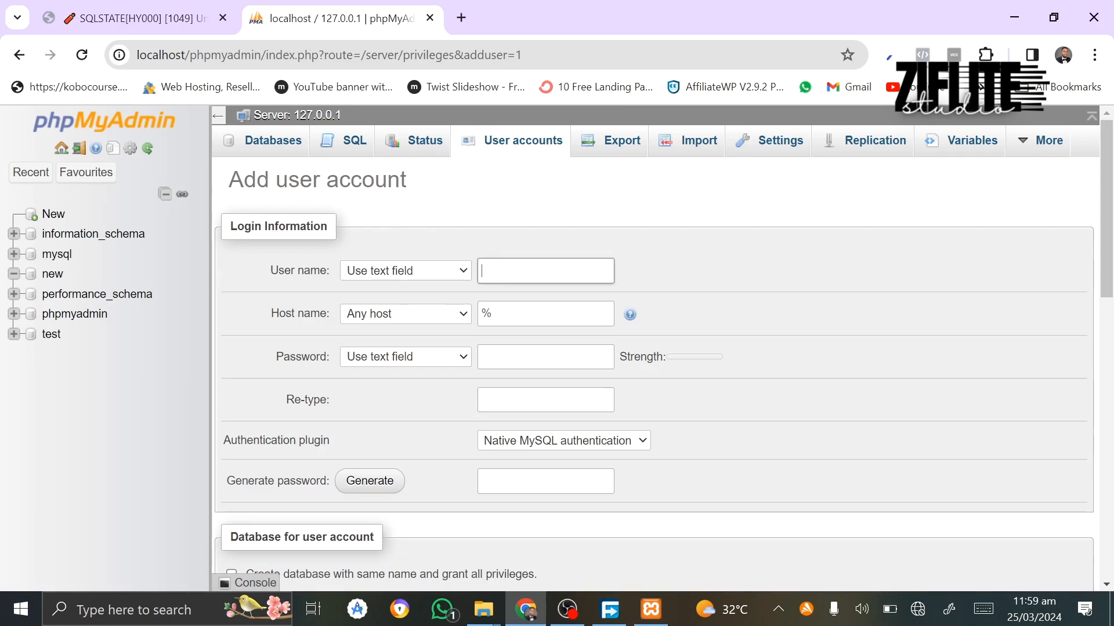
{"action": "type", "text": "user"}
{"action": "left_click", "coordinate": [369, 489]}
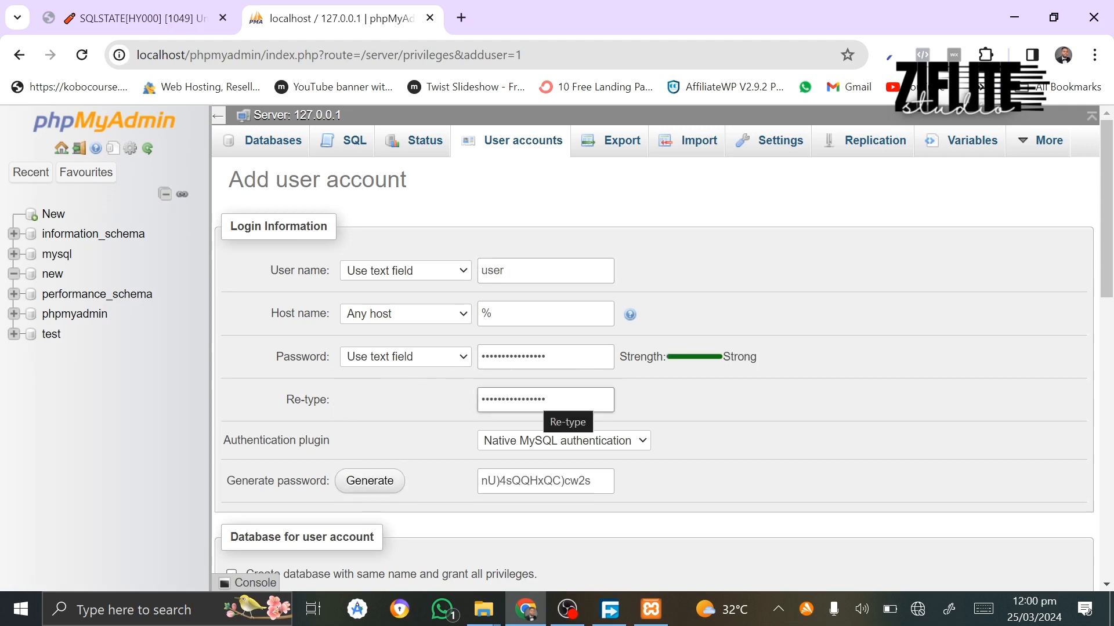
{"action": "left_click", "coordinate": [538, 481]}
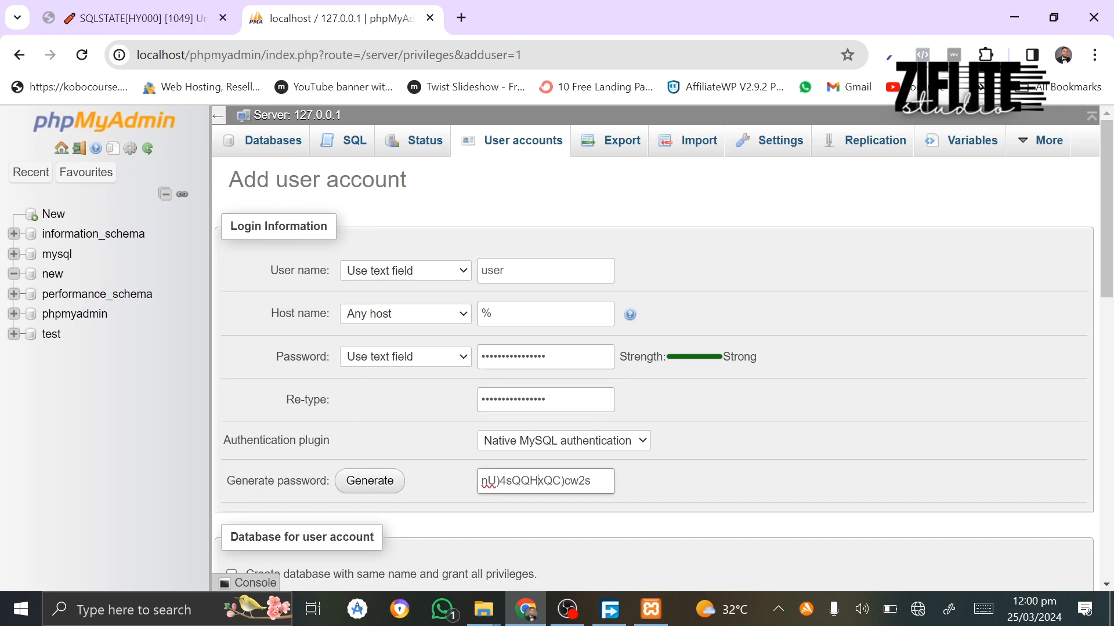
{"action": "key", "text": "ctrl+a"}
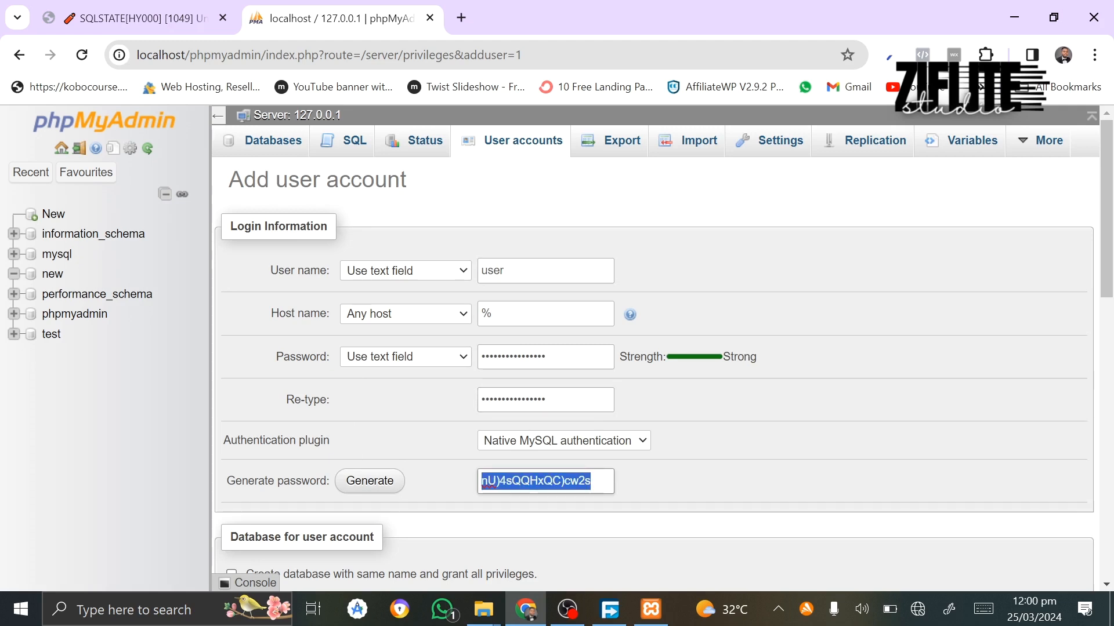
Grant the new account all global privileges and create it.
{"action": "scroll", "coordinate": [419, 482], "scroll_direction": "down", "scroll_amount": 10}
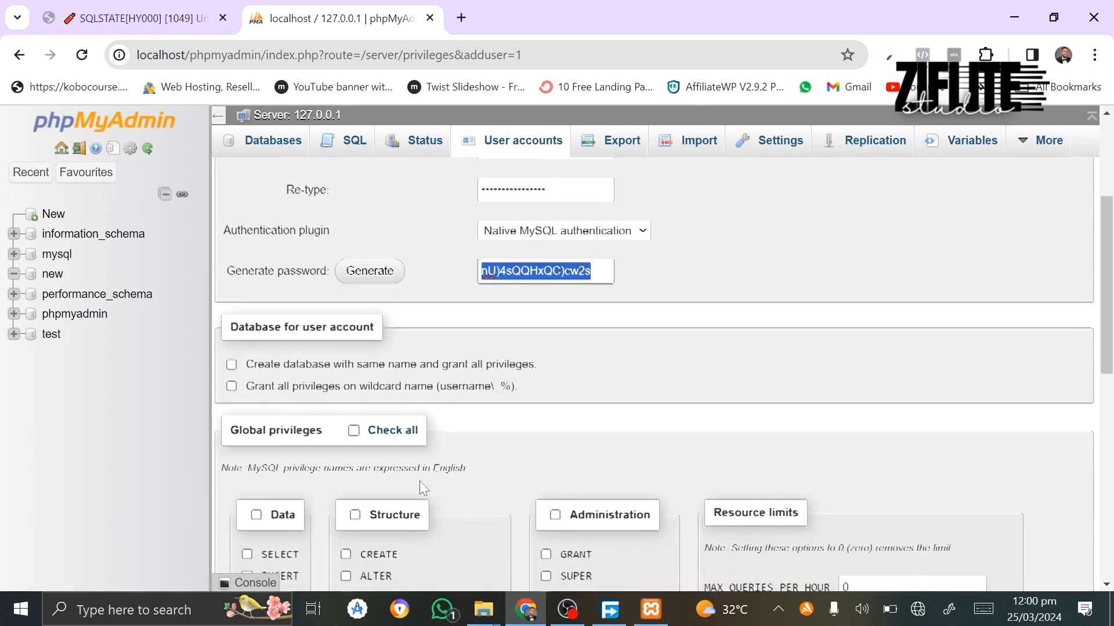
{"action": "scroll", "coordinate": [268, 248], "scroll_direction": "up", "scroll_amount": 1}
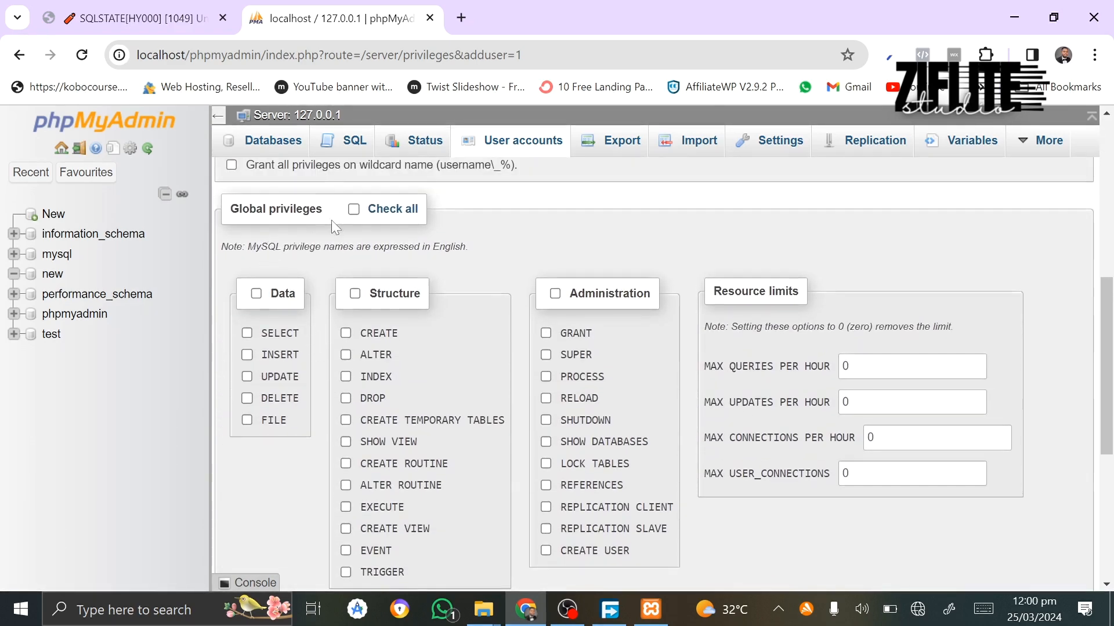
{"action": "left_click", "coordinate": [354, 210]}
{"action": "scroll", "coordinate": [345, 389], "scroll_direction": "down", "scroll_amount": 7}
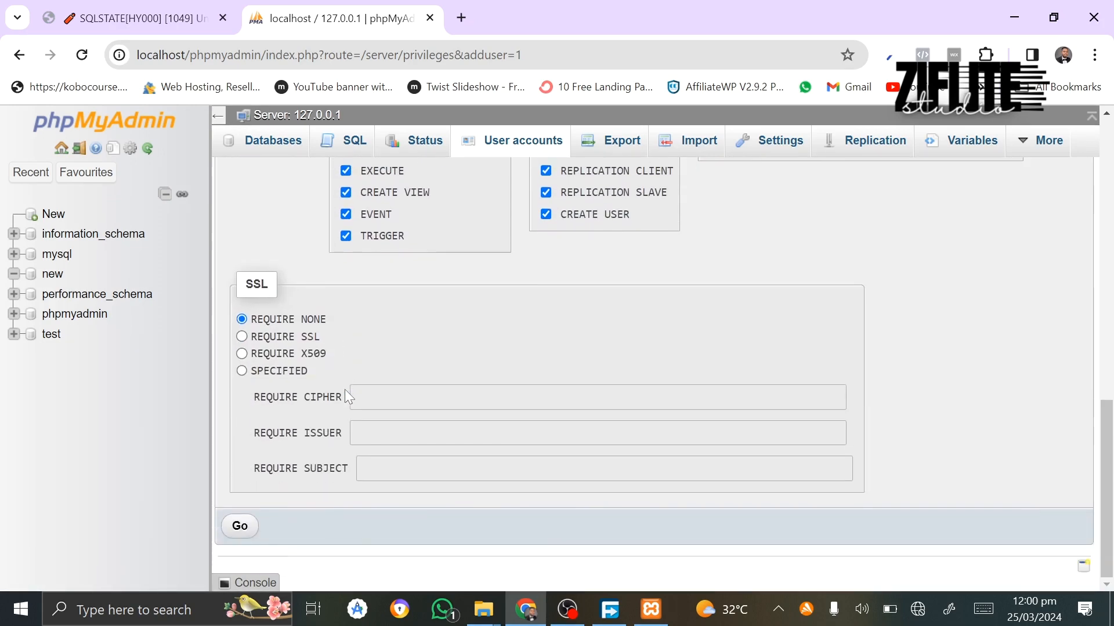
{"action": "left_click", "coordinate": [235, 528]}
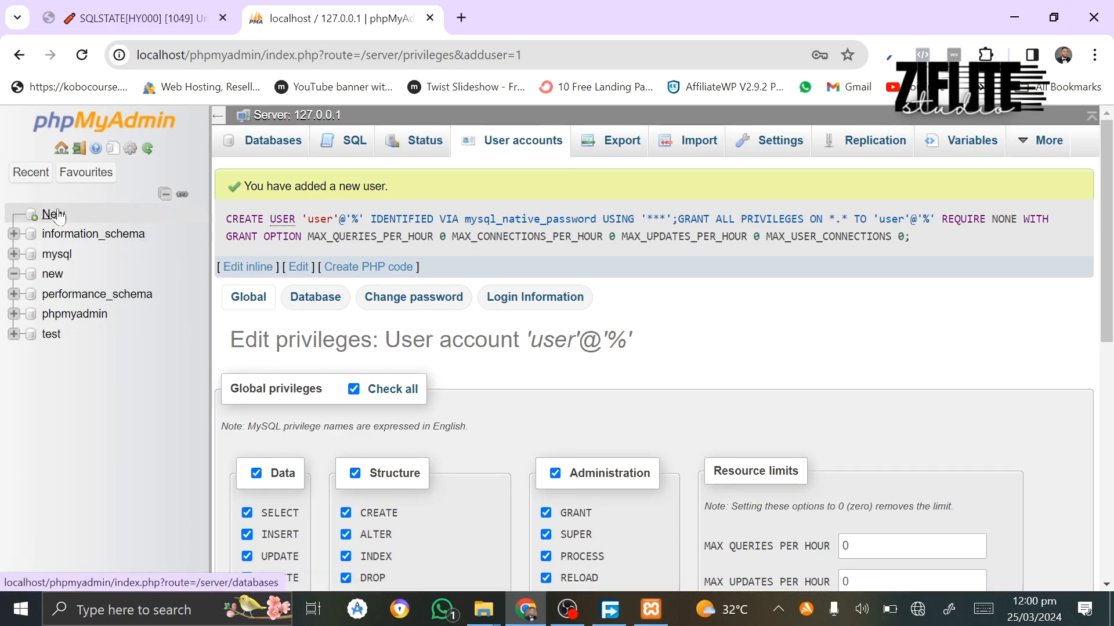
Choose install.sql from the extracted codecanyon exrate SQL folder as the file to import into the new database.
{"action": "left_click", "coordinate": [61, 278]}
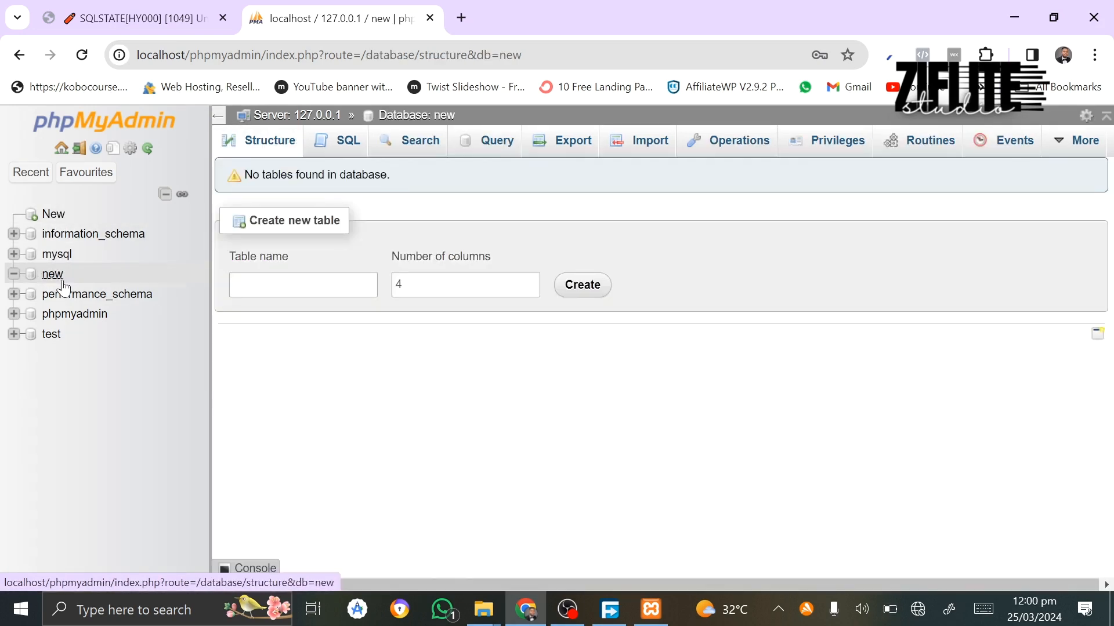
{"action": "left_click", "coordinate": [649, 155]}
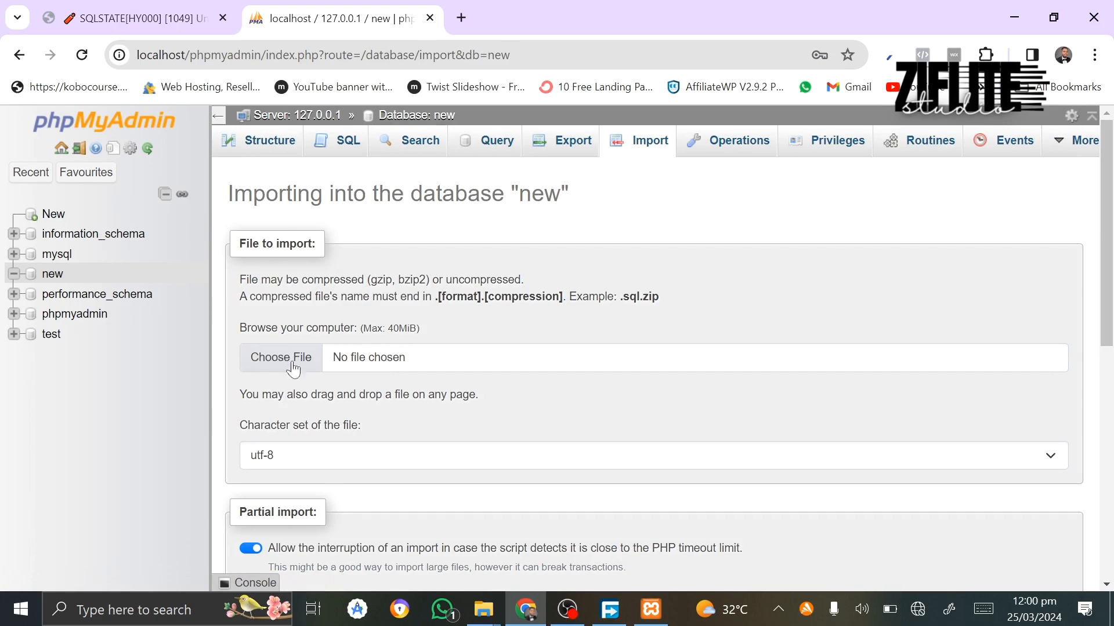
{"action": "left_click", "coordinate": [271, 365]}
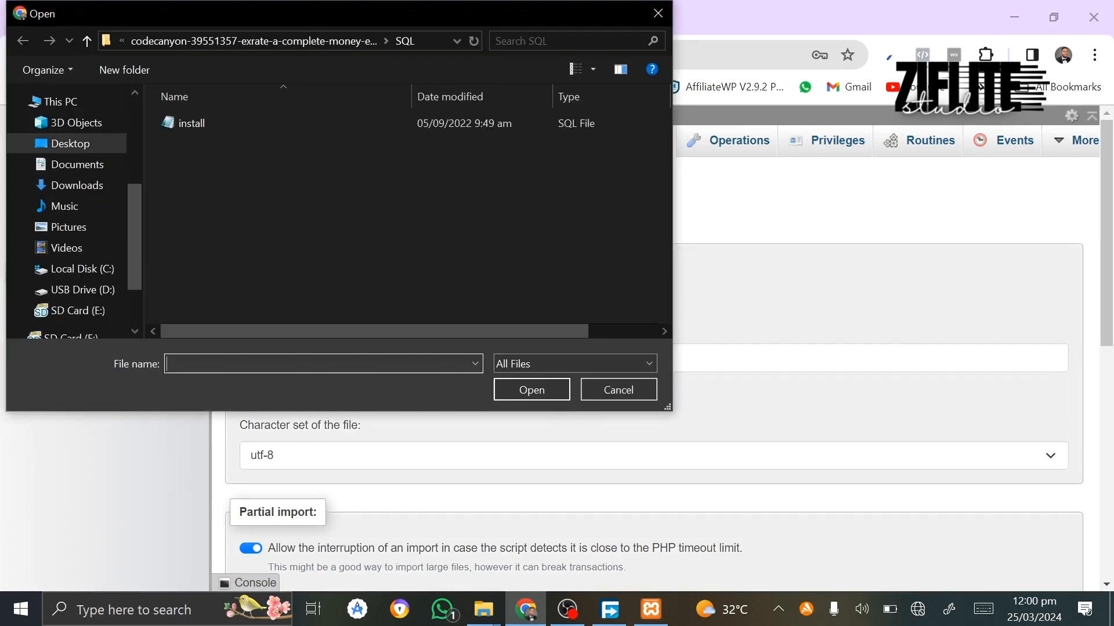
{"action": "left_click", "coordinate": [79, 145]}
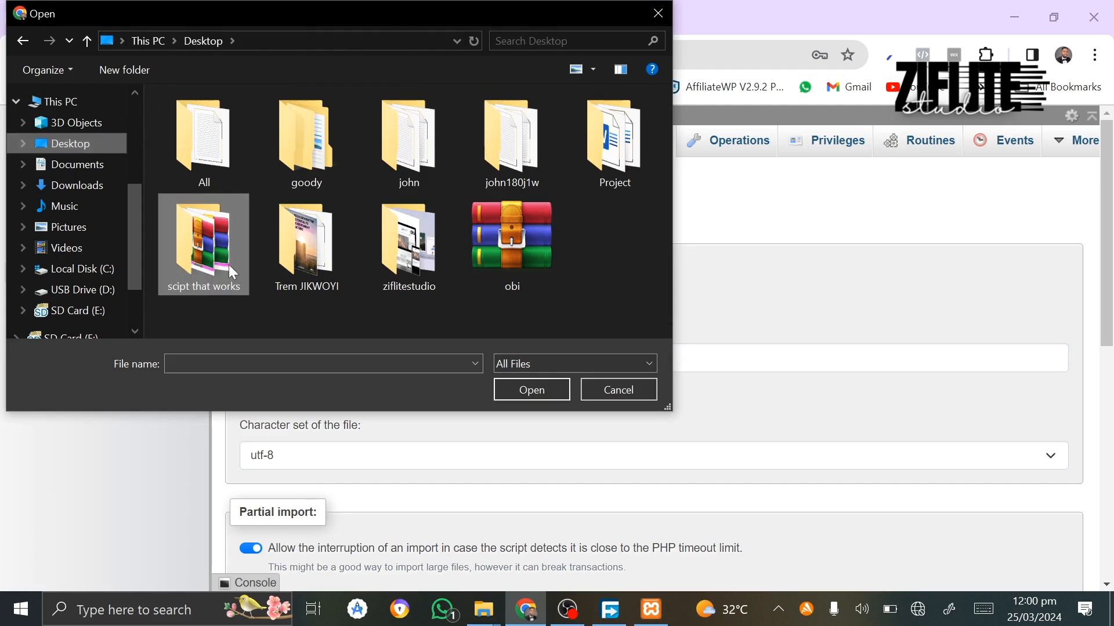
{"action": "double_click", "coordinate": [228, 264]}
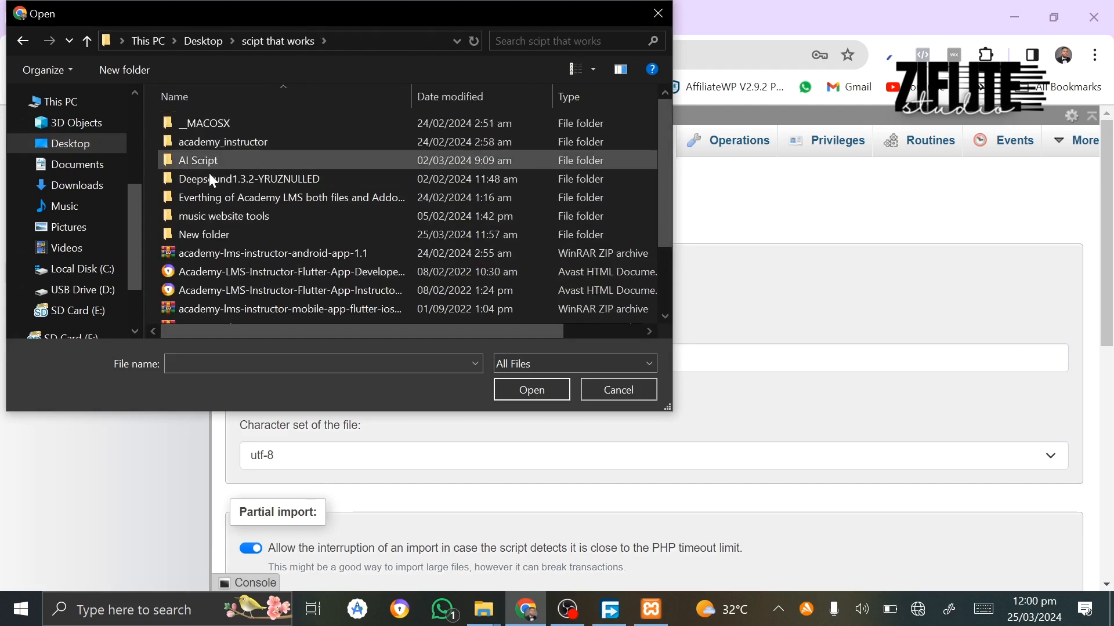
{"action": "double_click", "coordinate": [221, 235]}
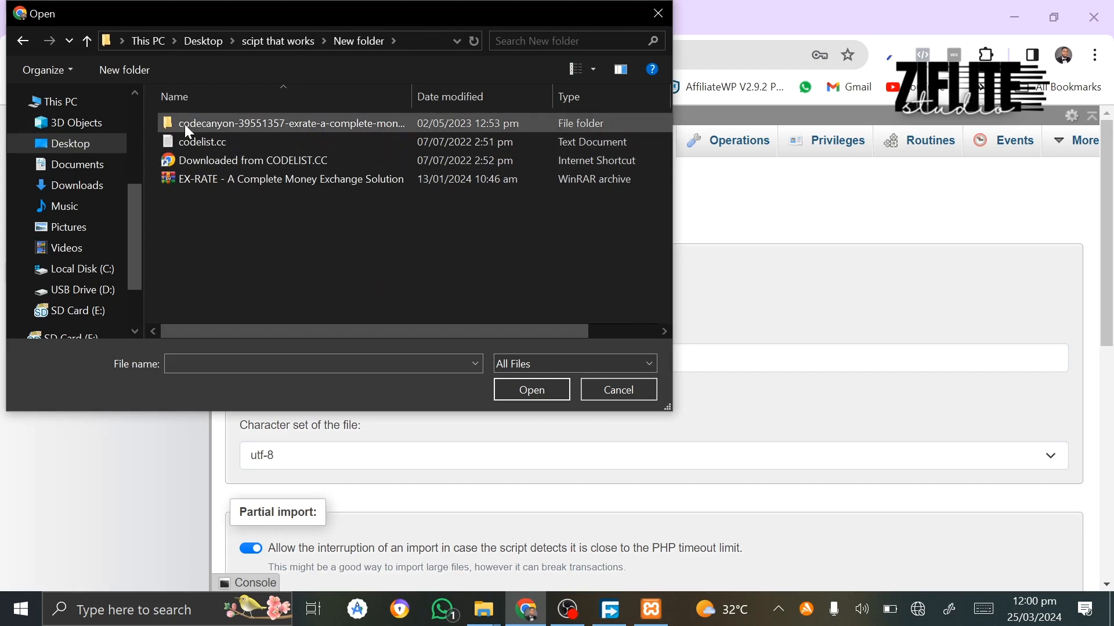
{"action": "double_click", "coordinate": [222, 130]}
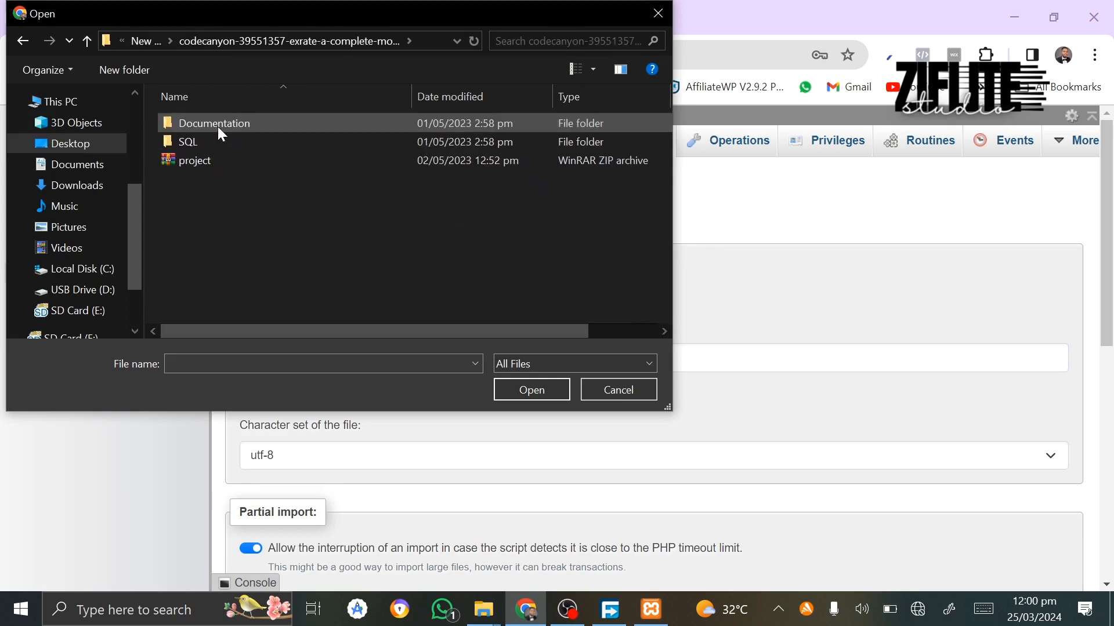
{"action": "double_click", "coordinate": [190, 145]}
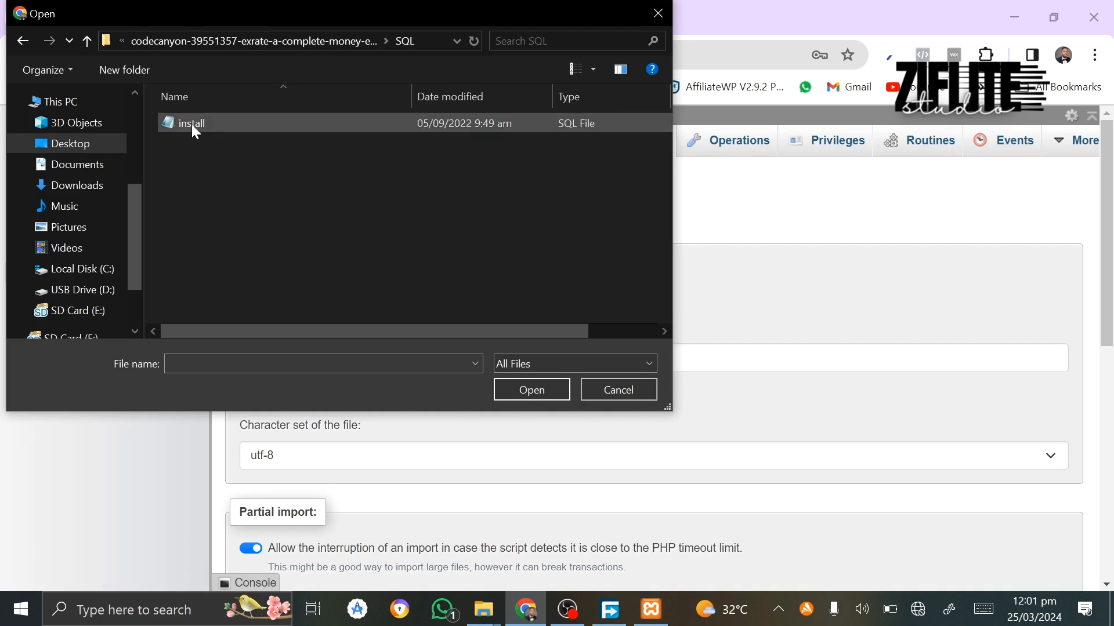
{"action": "left_click", "coordinate": [191, 124]}
{"action": "left_click", "coordinate": [527, 385]}
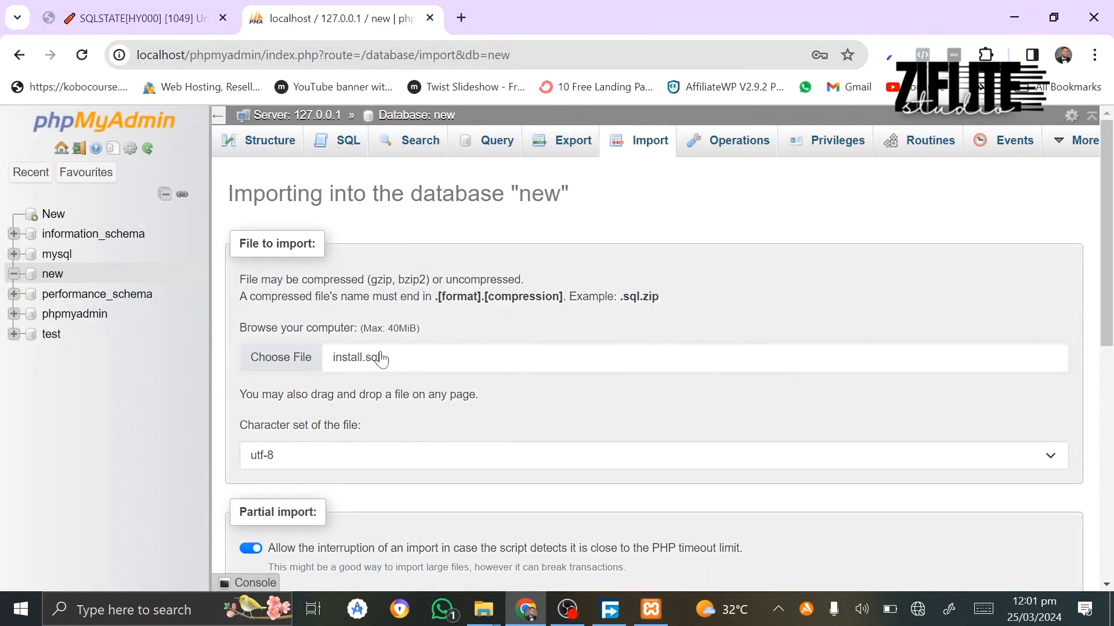
Run the SQL import into the new database and look through its table list.
{"action": "scroll", "coordinate": [415, 390], "scroll_direction": "down", "scroll_amount": 5}
{"action": "scroll", "coordinate": [416, 395], "scroll_direction": "down", "scroll_amount": 2}
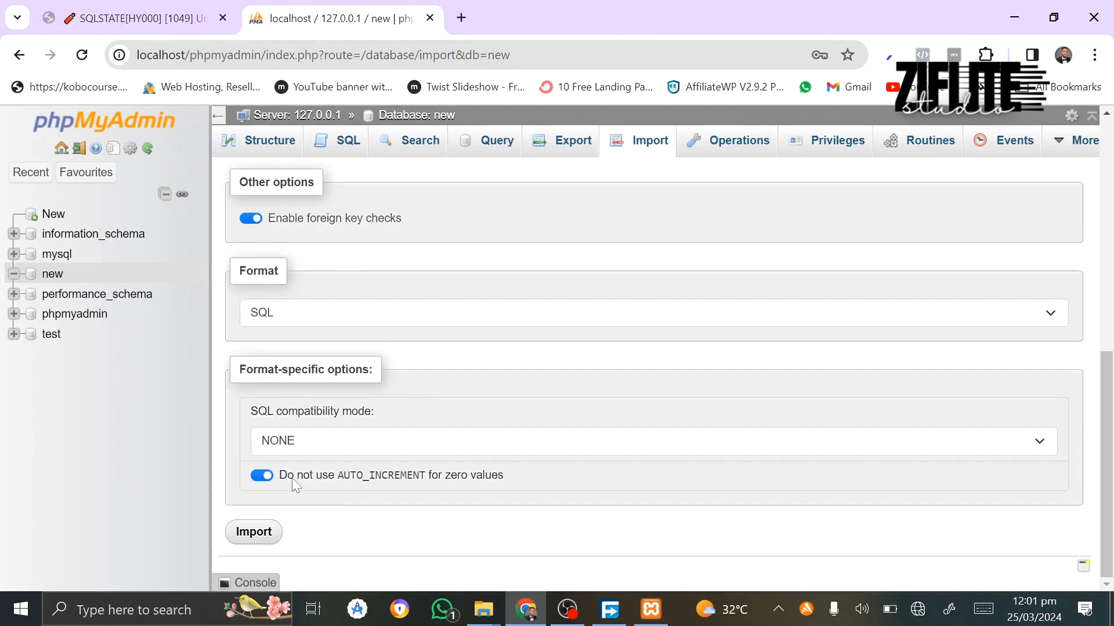
{"action": "left_click", "coordinate": [263, 533]}
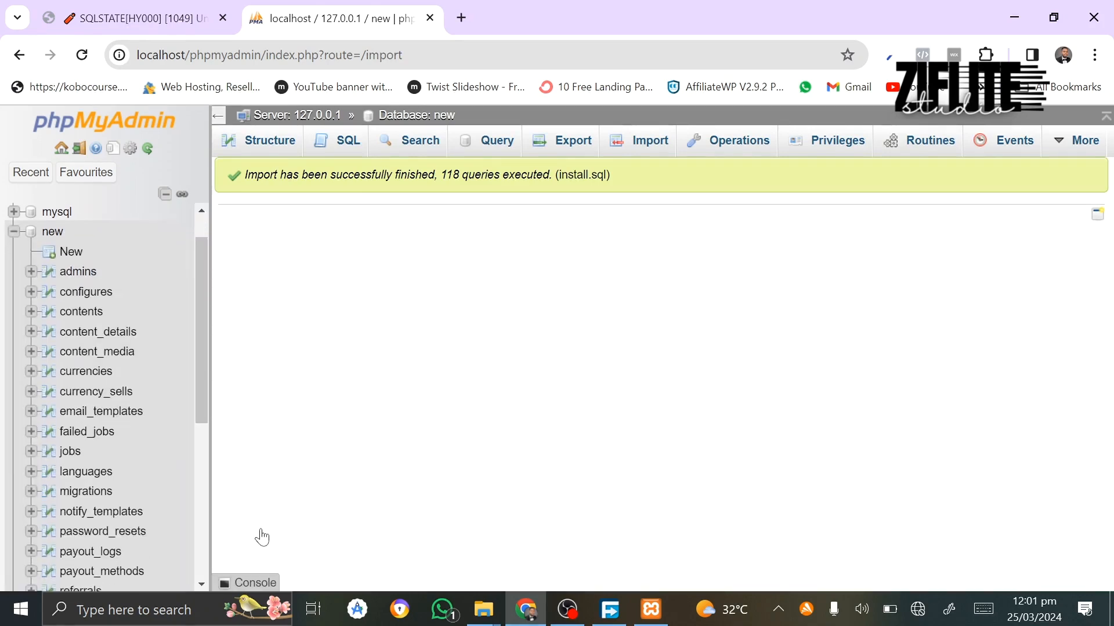
{"action": "left_click", "coordinate": [53, 232]}
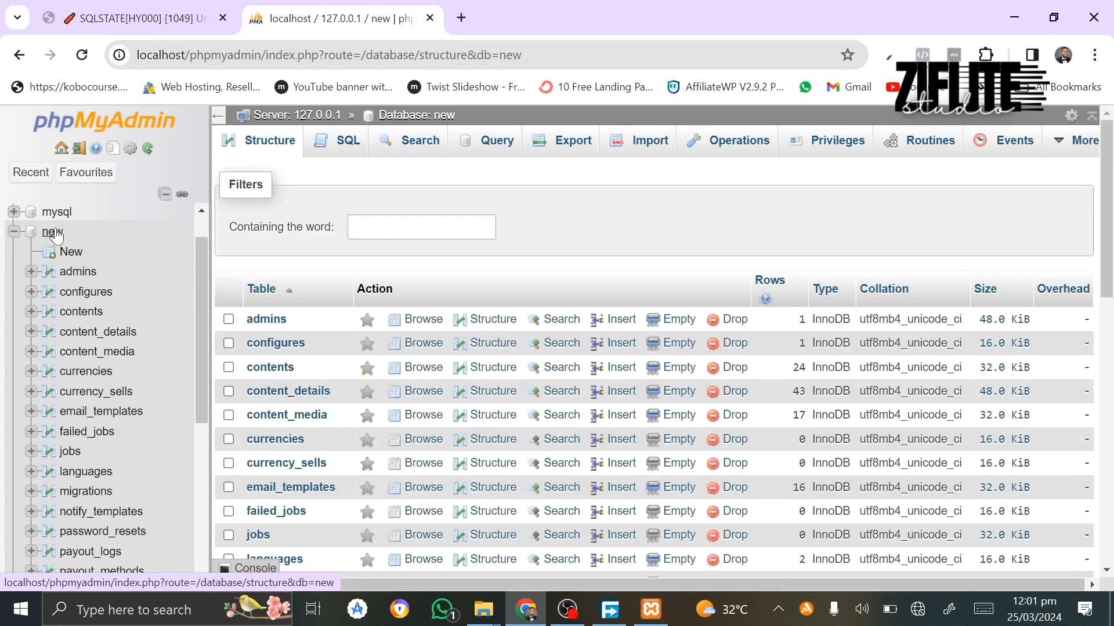
{"action": "scroll", "coordinate": [459, 503], "scroll_direction": "down", "scroll_amount": 5}
{"action": "scroll", "coordinate": [460, 502], "scroll_direction": "down", "scroll_amount": 5}
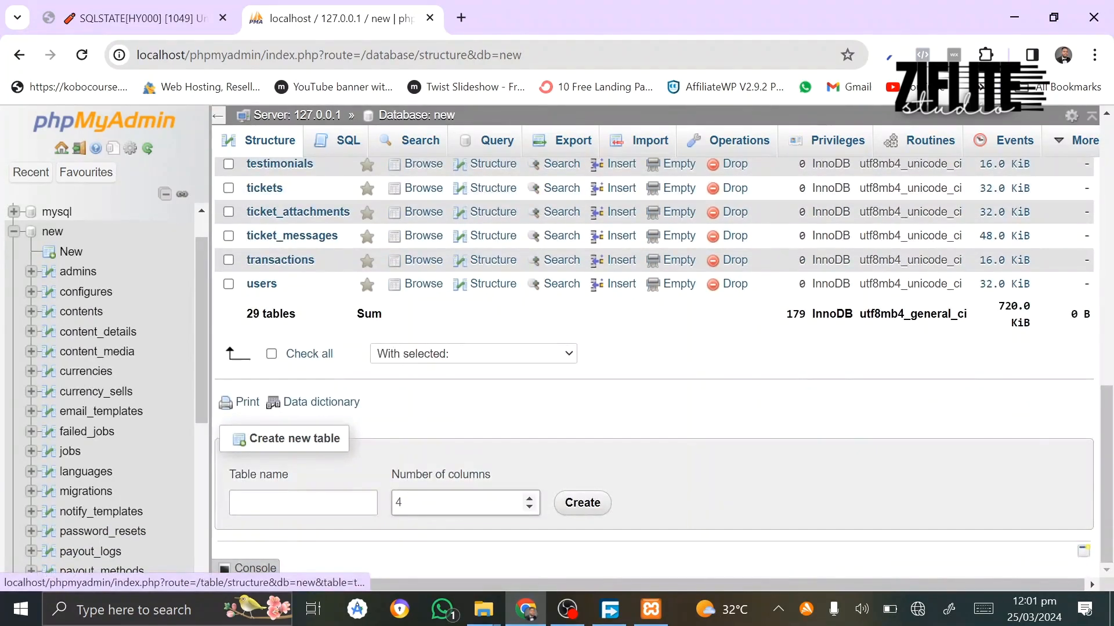
{"action": "scroll", "coordinate": [458, 500], "scroll_direction": "up", "scroll_amount": 15}
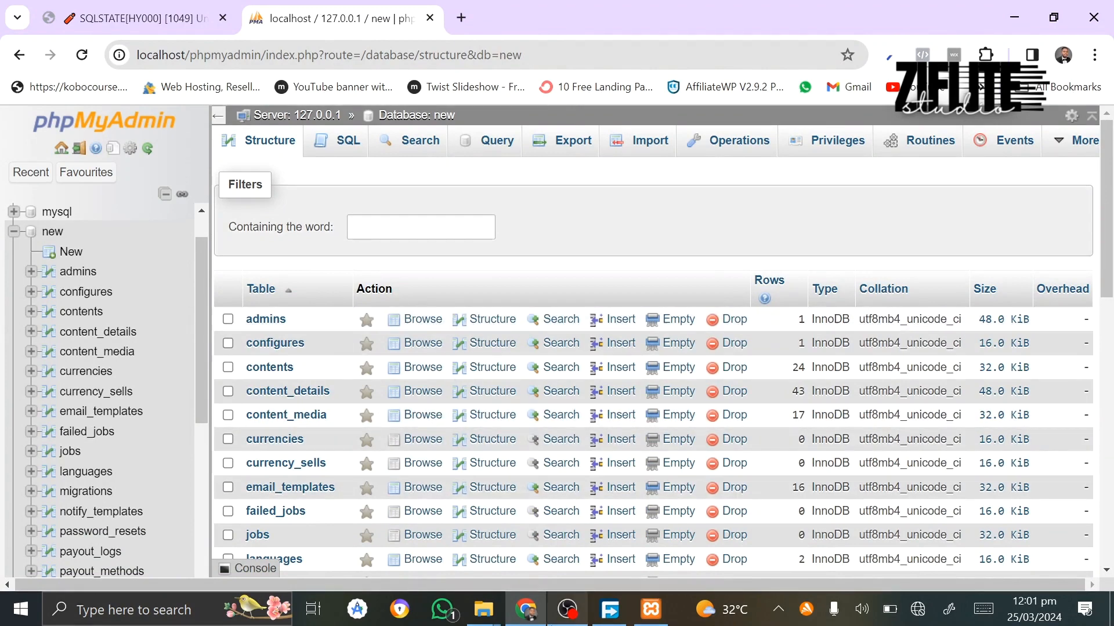
Open the .env file from the XAMPP htdocs folder in Notepad and maximize its window.
{"action": "mouse_move", "coordinate": [515, 619]}
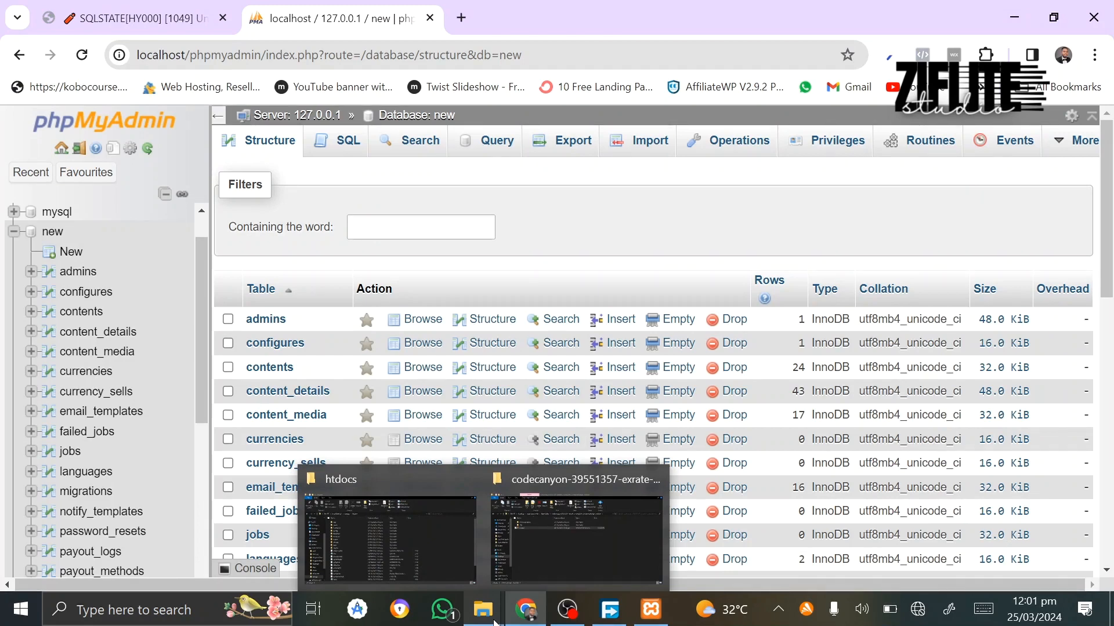
{"action": "left_click", "coordinate": [531, 562]}
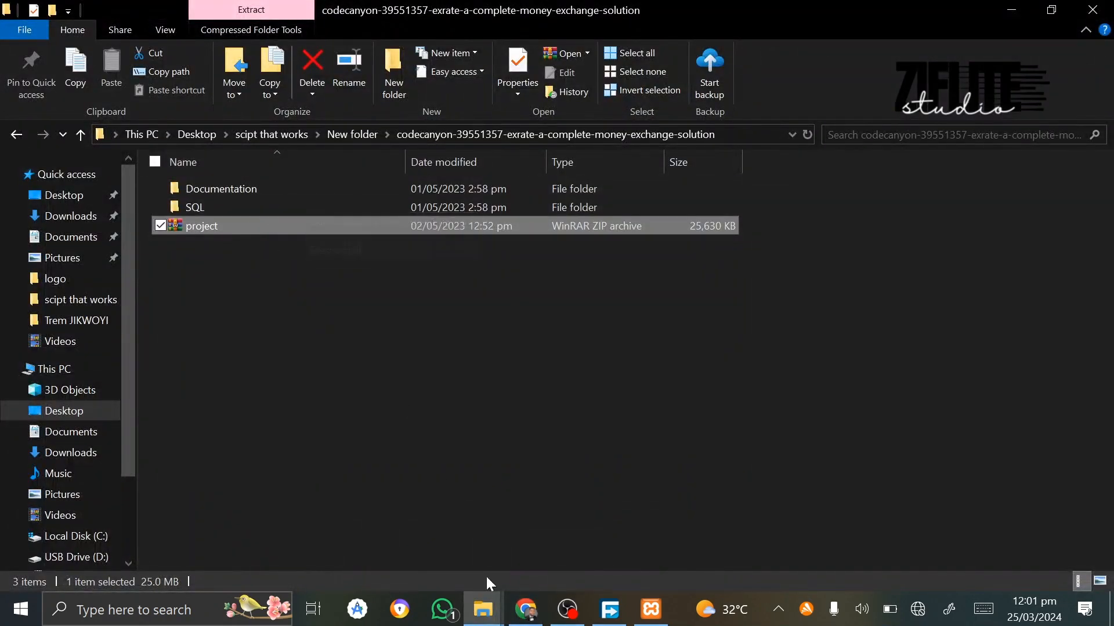
{"action": "mouse_move", "coordinate": [483, 609]}
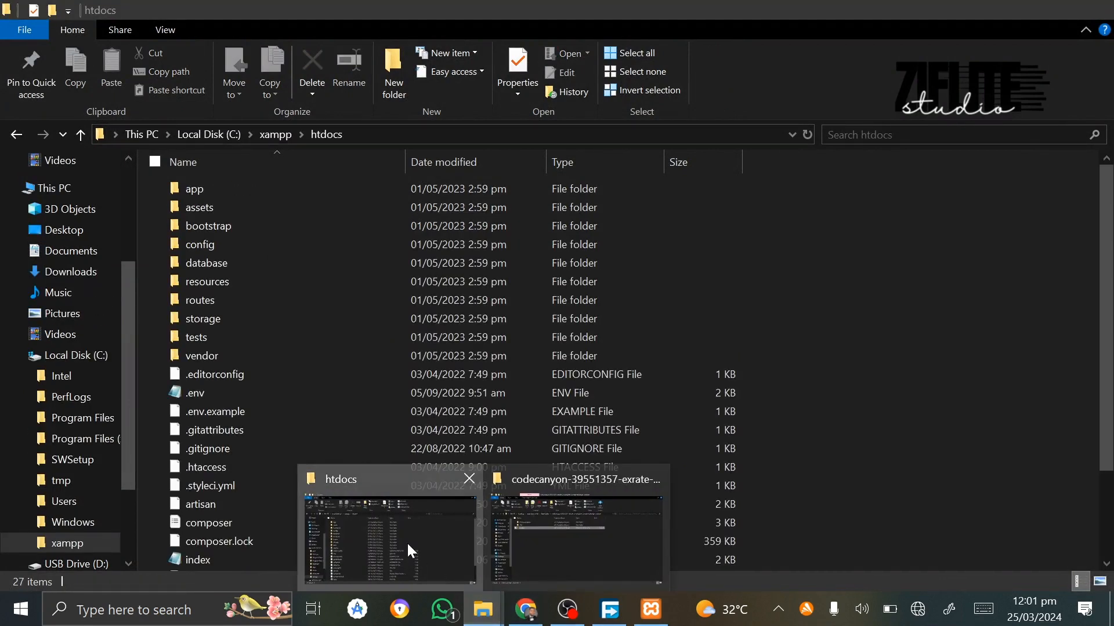
{"action": "left_click", "coordinate": [408, 545]}
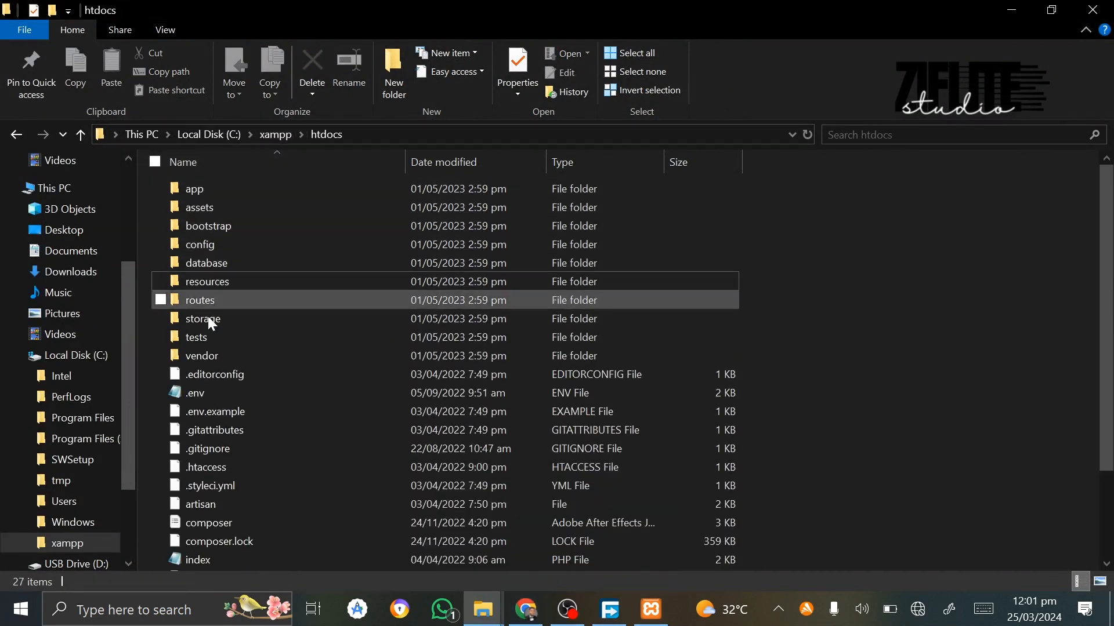
{"action": "double_click", "coordinate": [199, 397]}
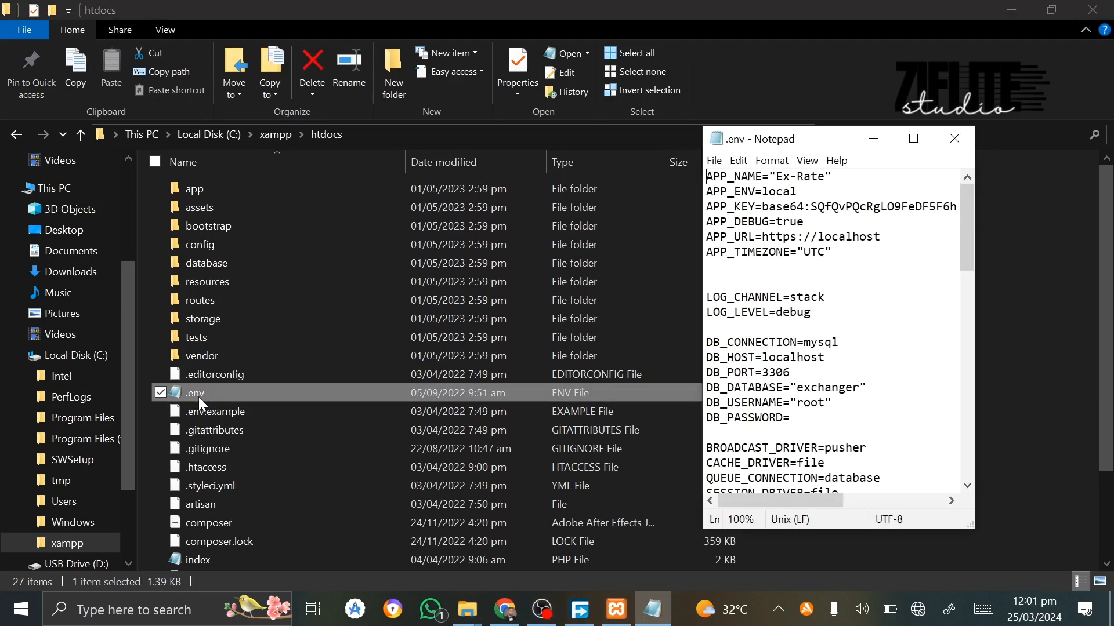
{"action": "left_click", "coordinate": [914, 138]}
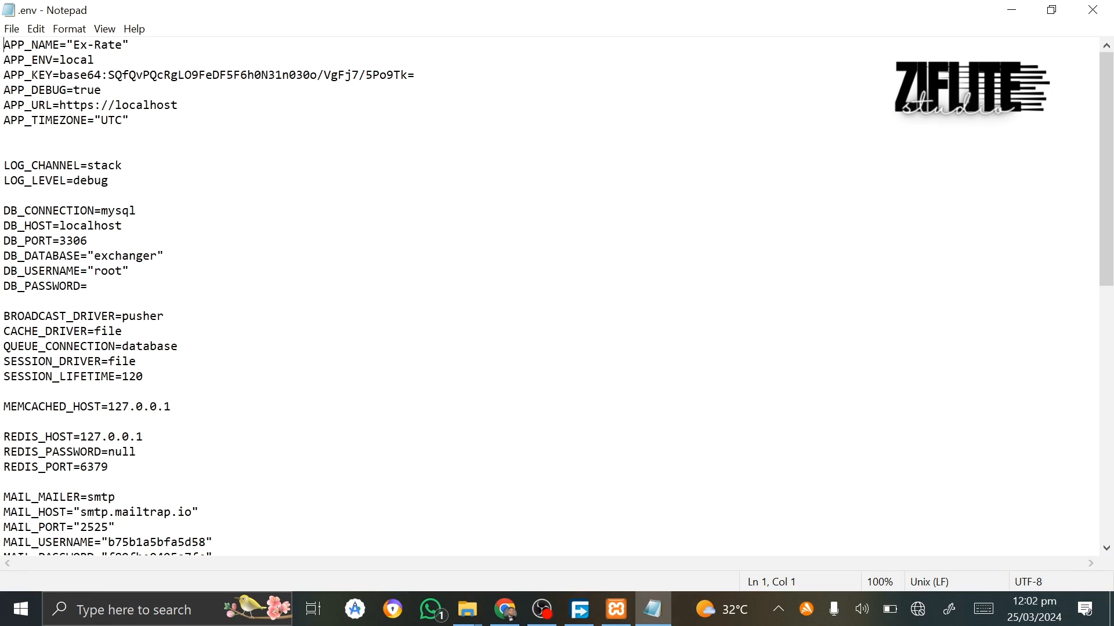
In the .env file, paste the database user's password into DB_PASSWORD and set DB_USERNAME to "user" and DB_DATABASE to "new".
{"action": "left_click", "coordinate": [88, 287]}
{"action": "key", "text": "ctrl+v"}
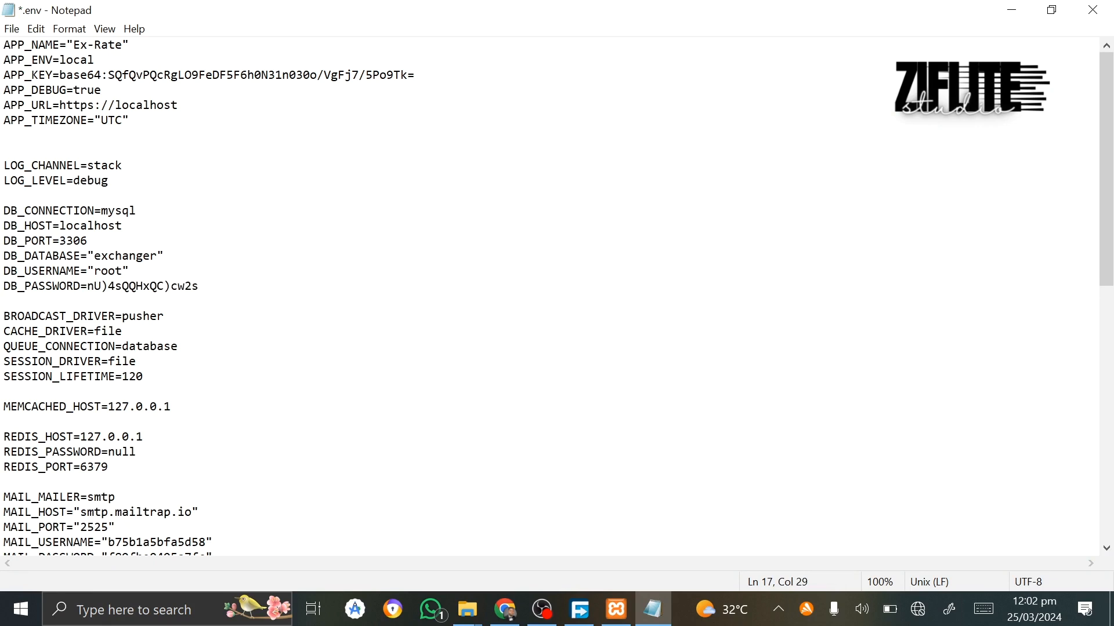
{"action": "left_click_drag", "start_coordinate": [123, 272], "coordinate": [95, 272]}
{"action": "type", "text": "user"}
{"action": "left_click_drag", "start_coordinate": [157, 256], "coordinate": [95, 256]}
{"action": "type", "text": "new"}
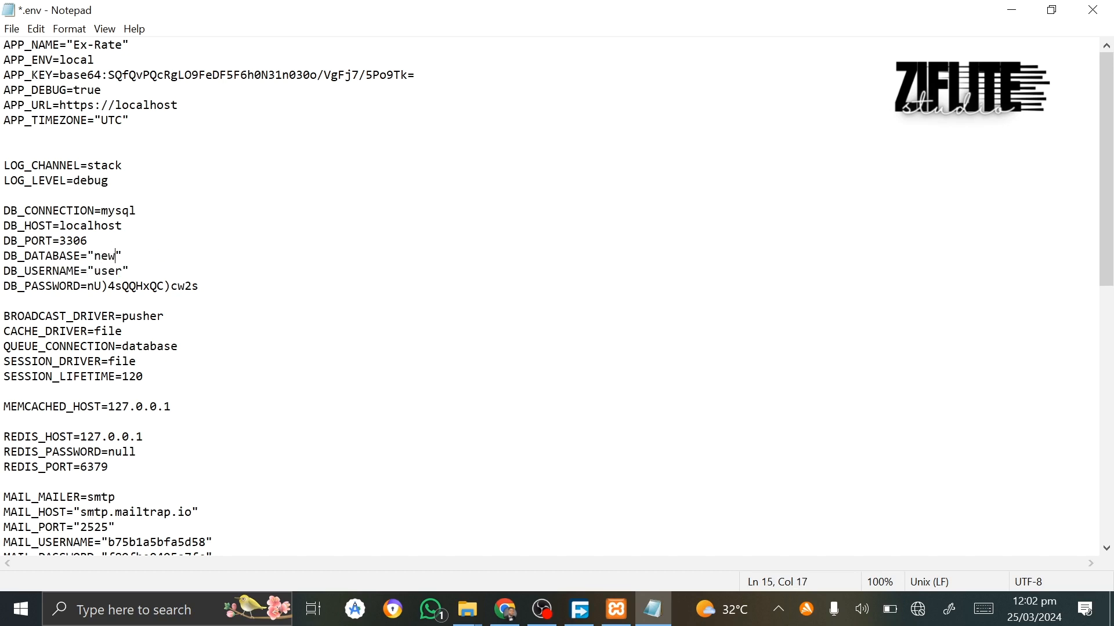
Save the edited .env file and minimize Notepad.
{"action": "key", "text": "Up"}
{"action": "left_click", "coordinate": [11, 28]}
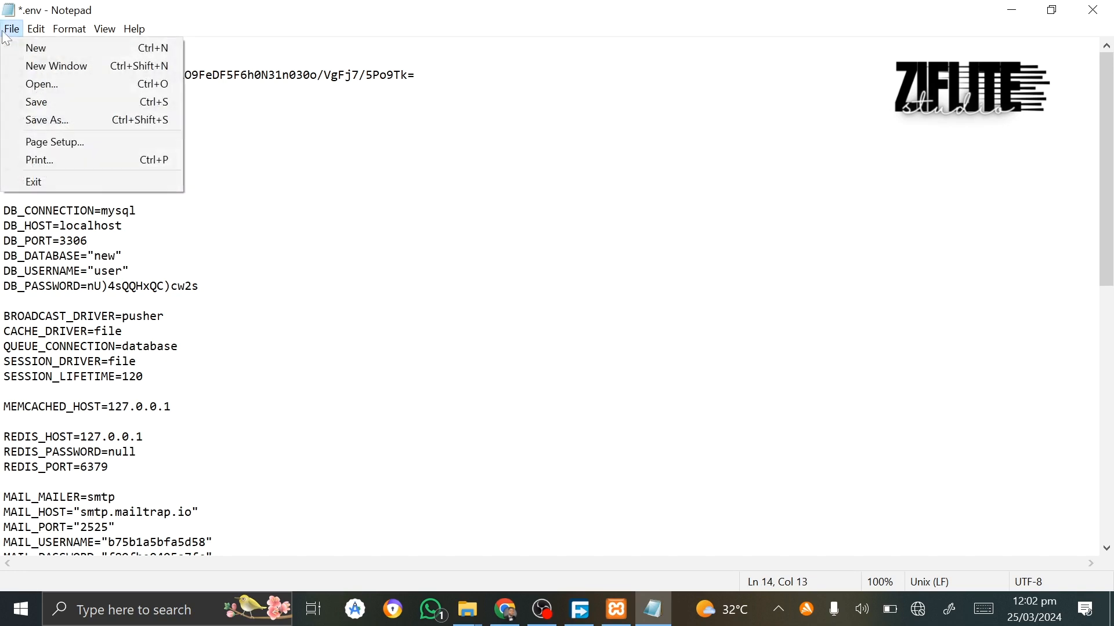
{"action": "left_click", "coordinate": [41, 101]}
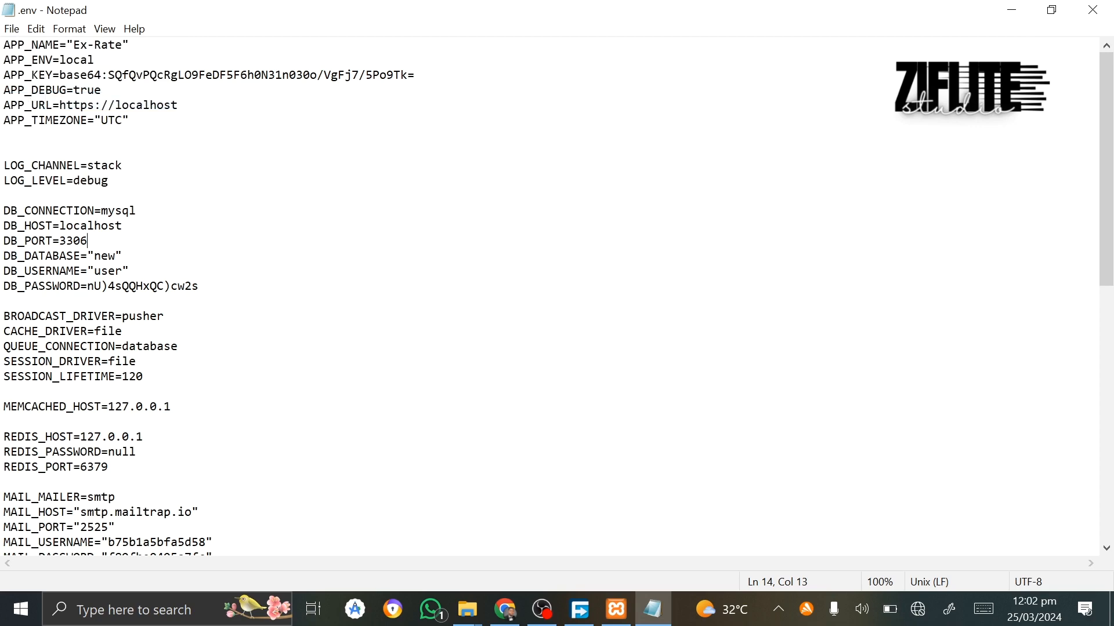
{"action": "left_click", "coordinate": [1011, 10]}
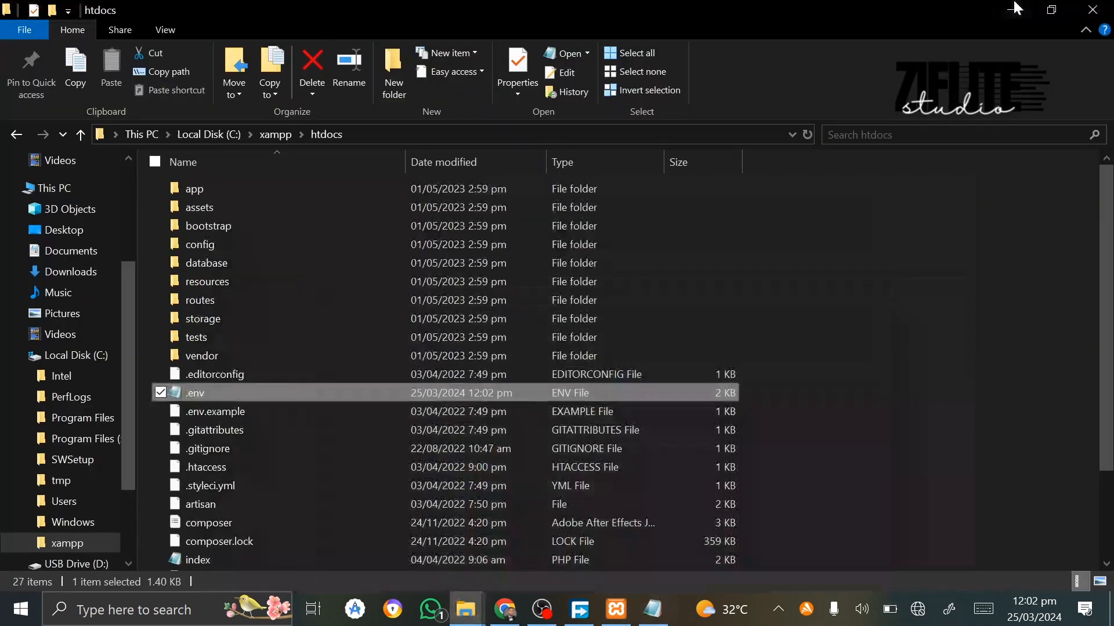
Switch to Chrome, reload the localhost site and look through the EX-RATE home page.
{"action": "left_click", "coordinate": [504, 609]}
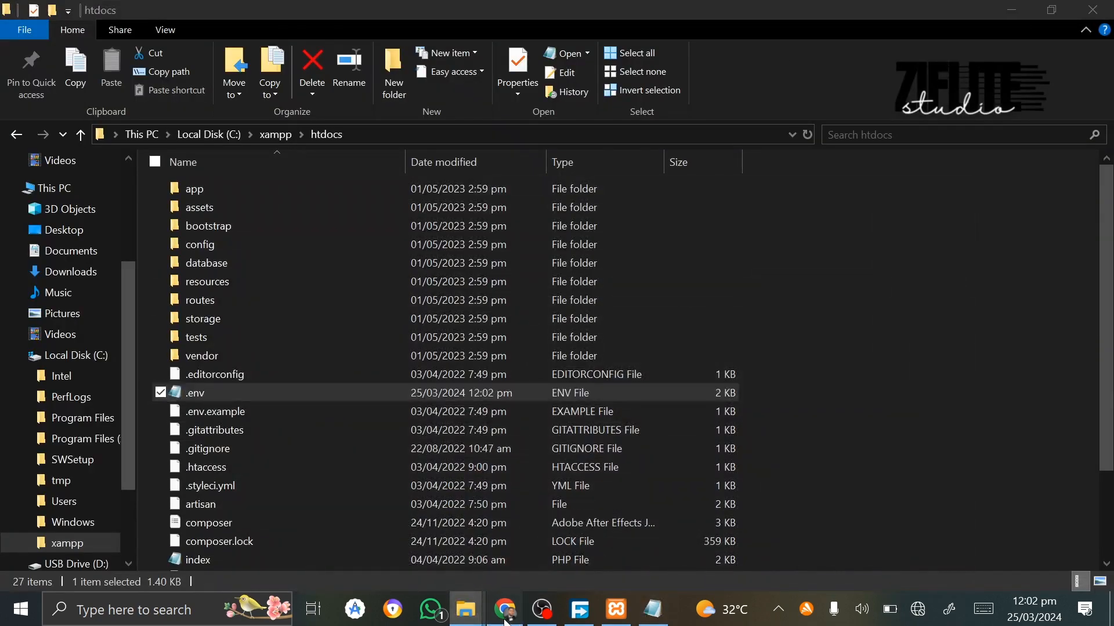
{"action": "left_click", "coordinate": [139, 18]}
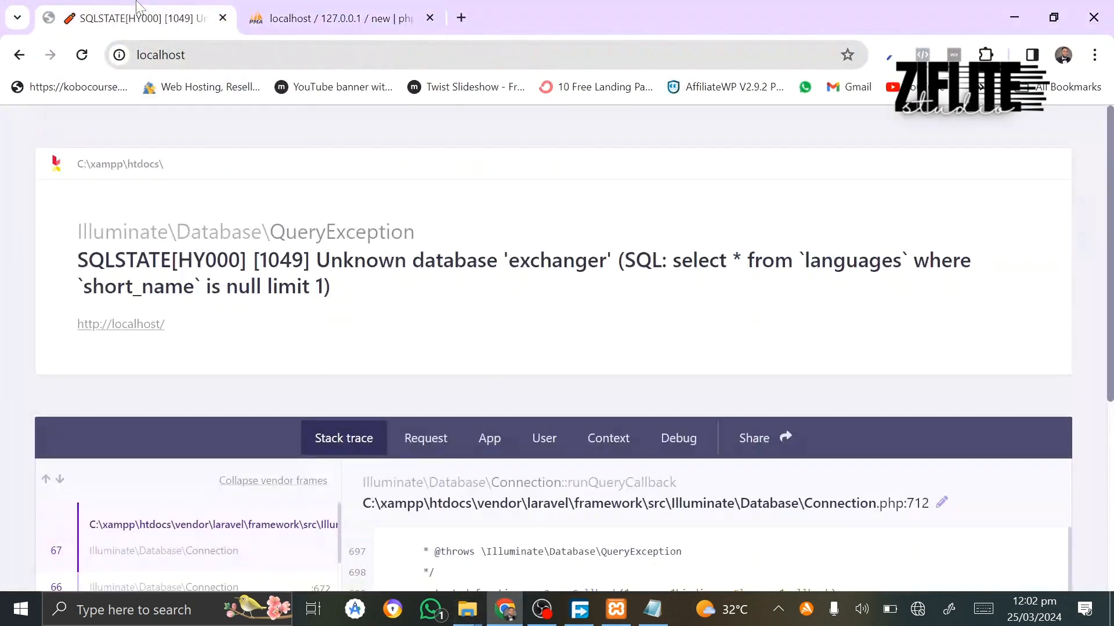
{"action": "left_click", "coordinate": [83, 56]}
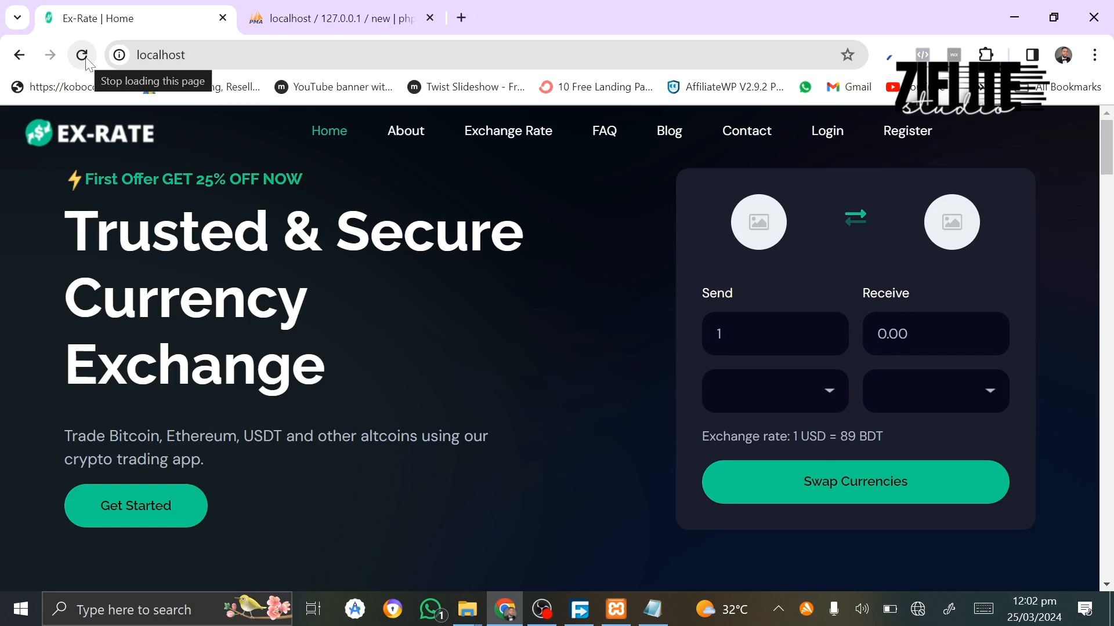
{"action": "scroll", "coordinate": [390, 439], "scroll_direction": "down", "scroll_amount": 6}
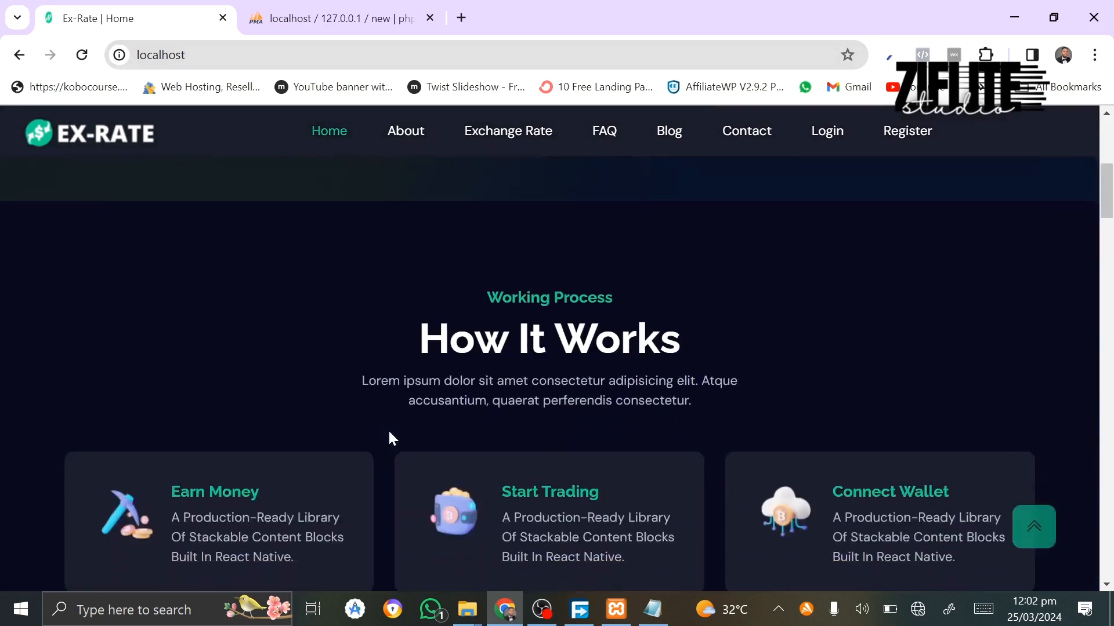
{"action": "scroll", "coordinate": [389, 430], "scroll_direction": "up", "scroll_amount": 10}
Open the script's admin login page at localhost/admin.
{"action": "left_click", "coordinate": [261, 54]}
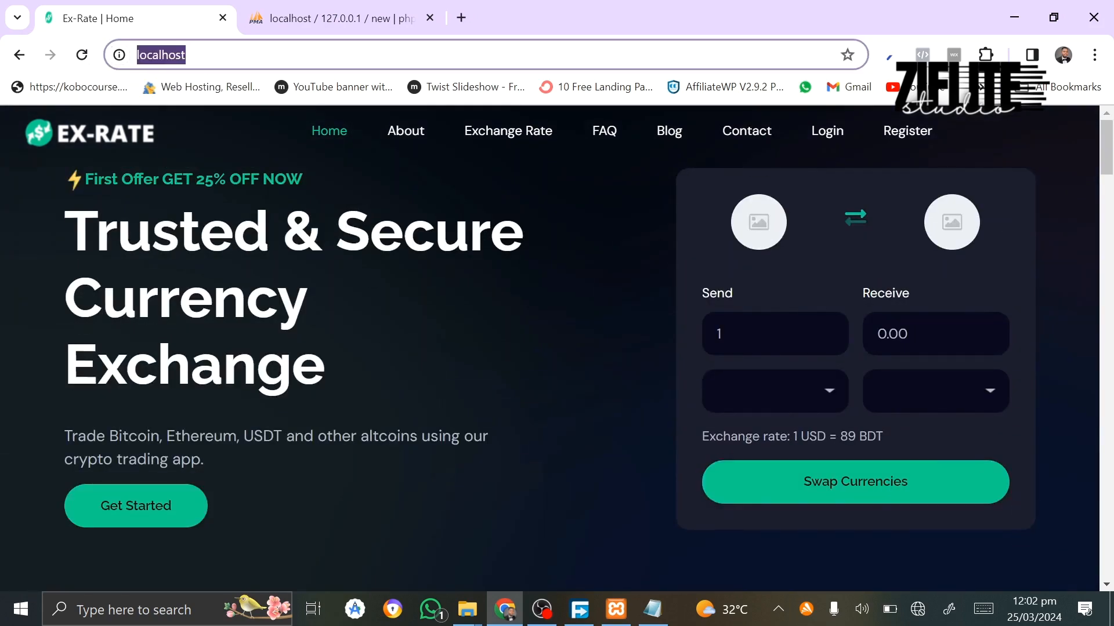
{"action": "left_click", "coordinate": [187, 54]}
{"action": "type", "text": "/"}
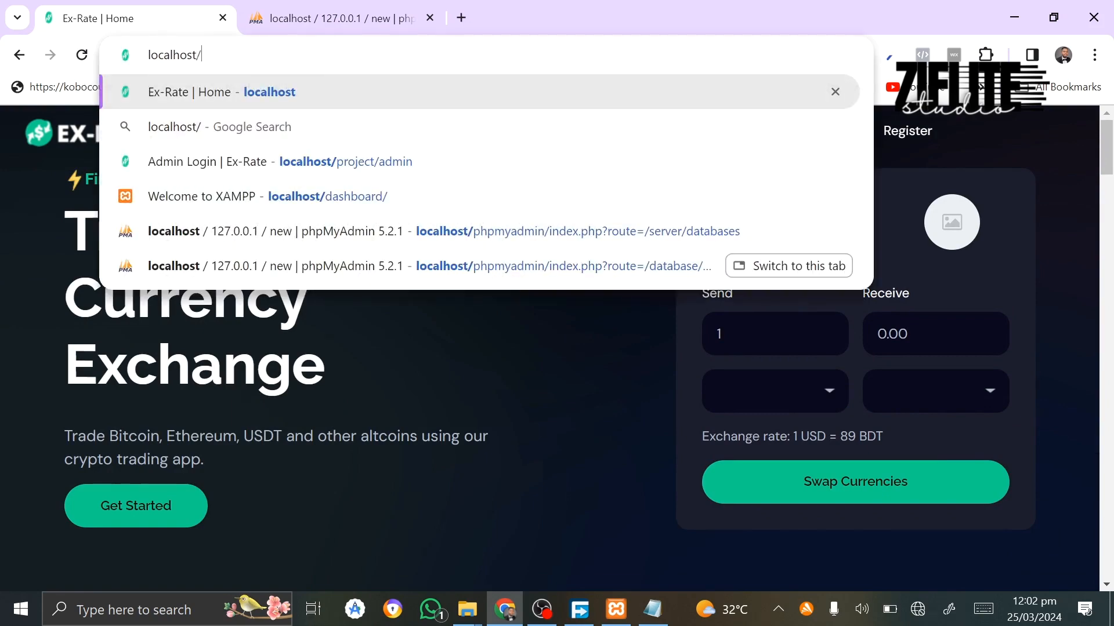
{"action": "type", "text": "admi"}
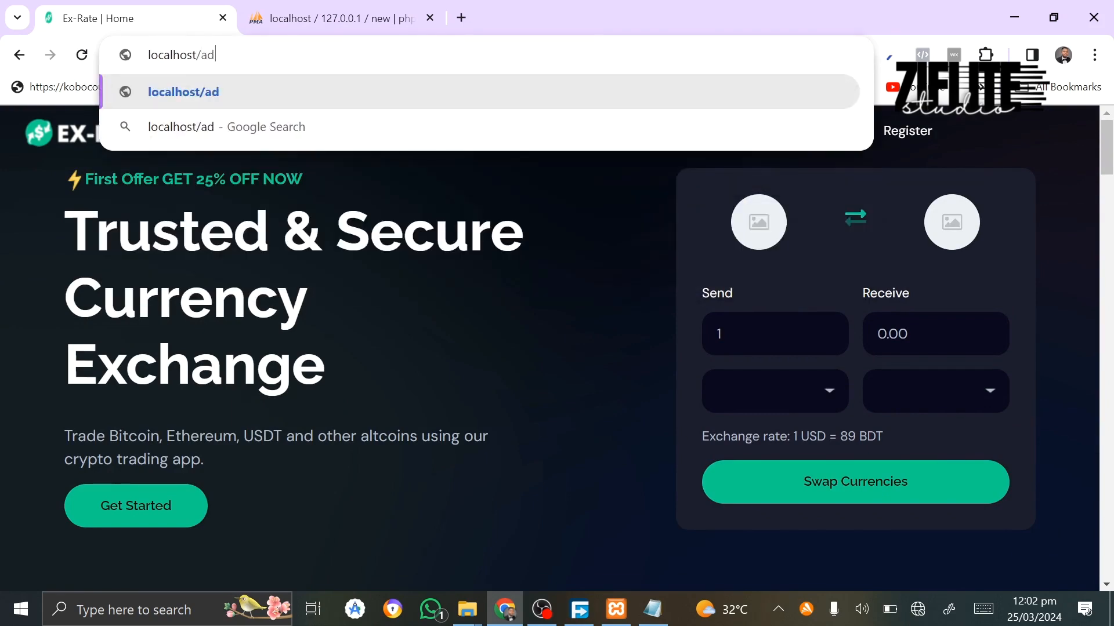
{"action": "type", "text": "n"}
{"action": "key", "text": "Return"}
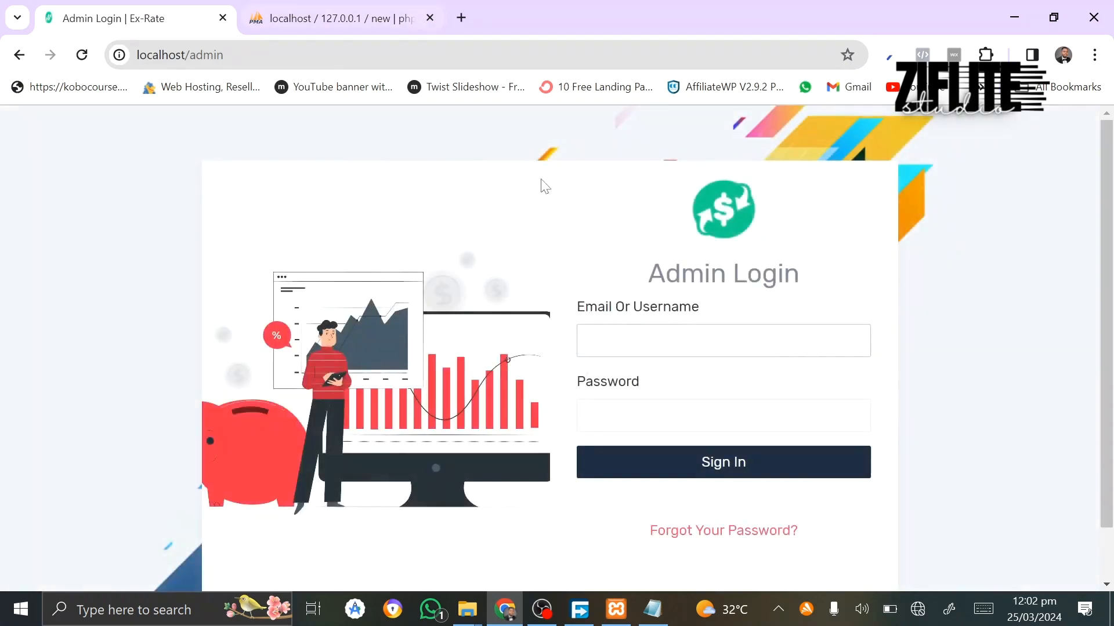
{"action": "scroll", "coordinate": [568, 284], "scroll_direction": "down", "scroll_amount": 1}
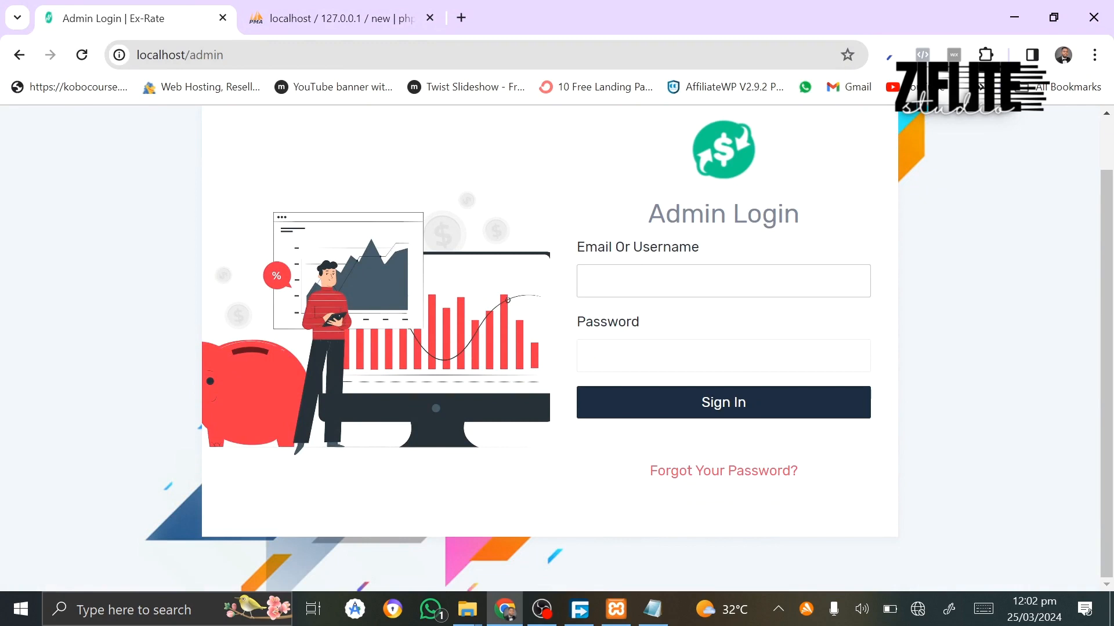
Open the index page from the codecanyon exrate Documentation folder in Chrome and place its tab beside the Admin Login tab.
{"action": "left_click", "coordinate": [466, 609]}
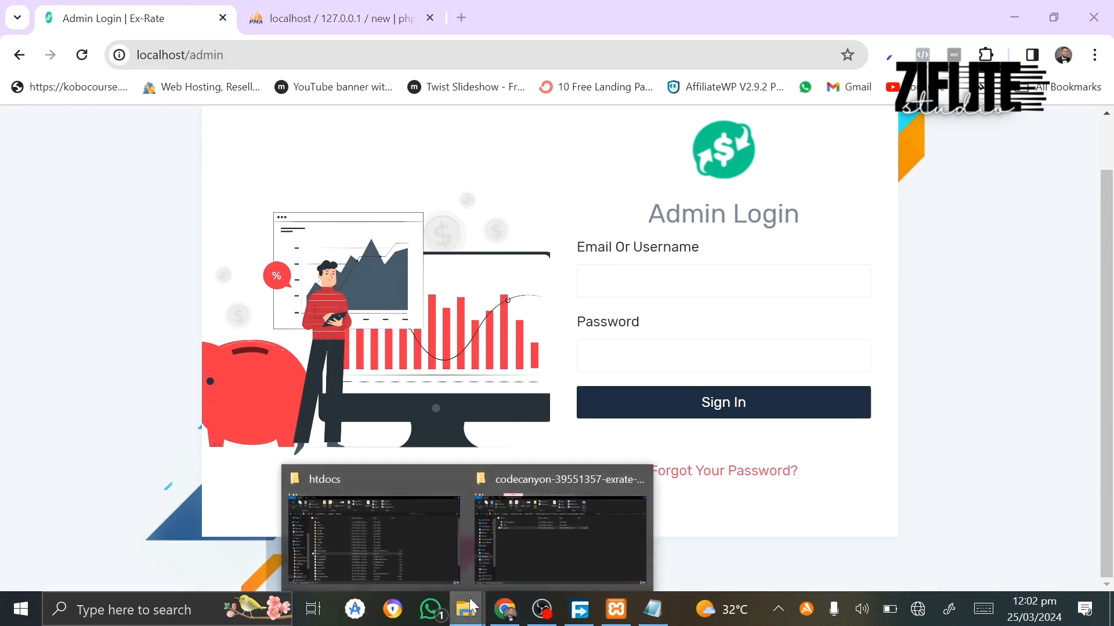
{"action": "left_click", "coordinate": [531, 507]}
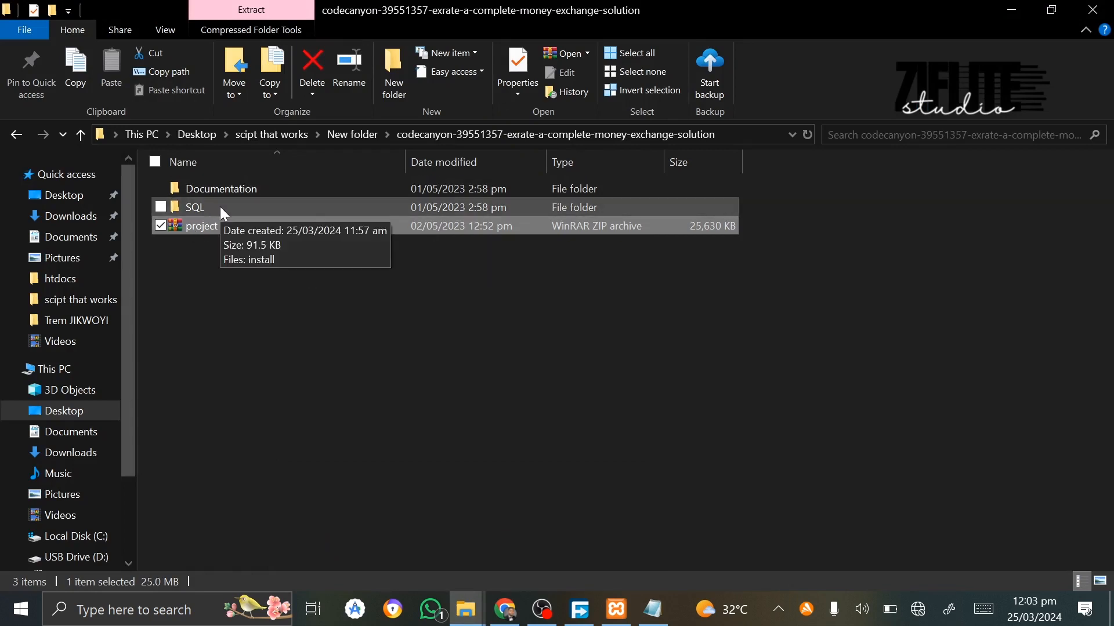
{"action": "left_click", "coordinate": [256, 188]}
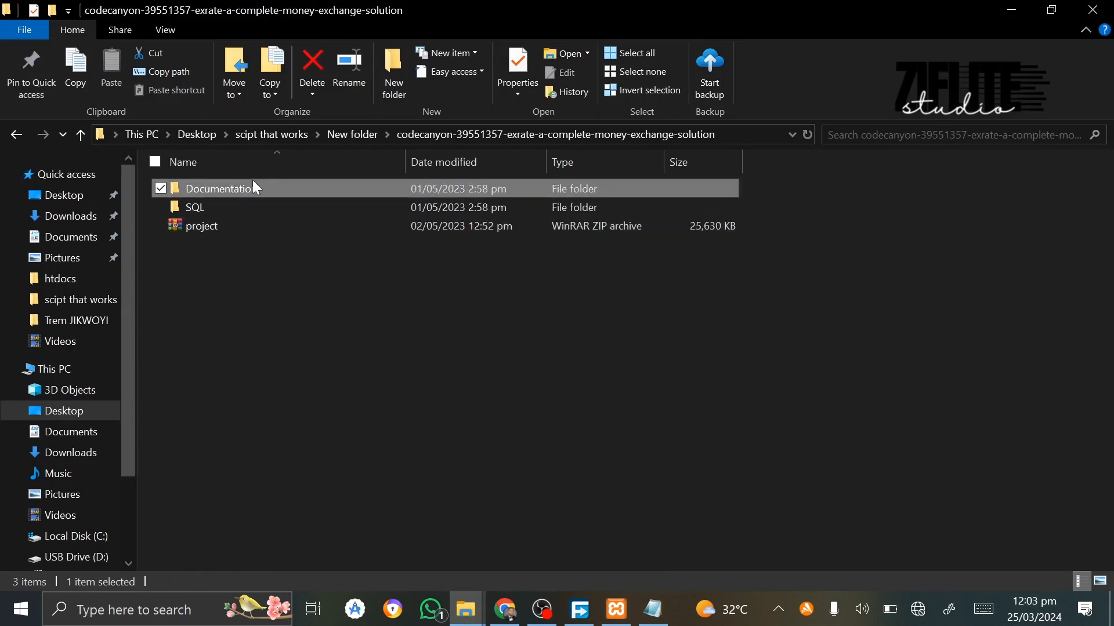
{"action": "double_click", "coordinate": [256, 187]}
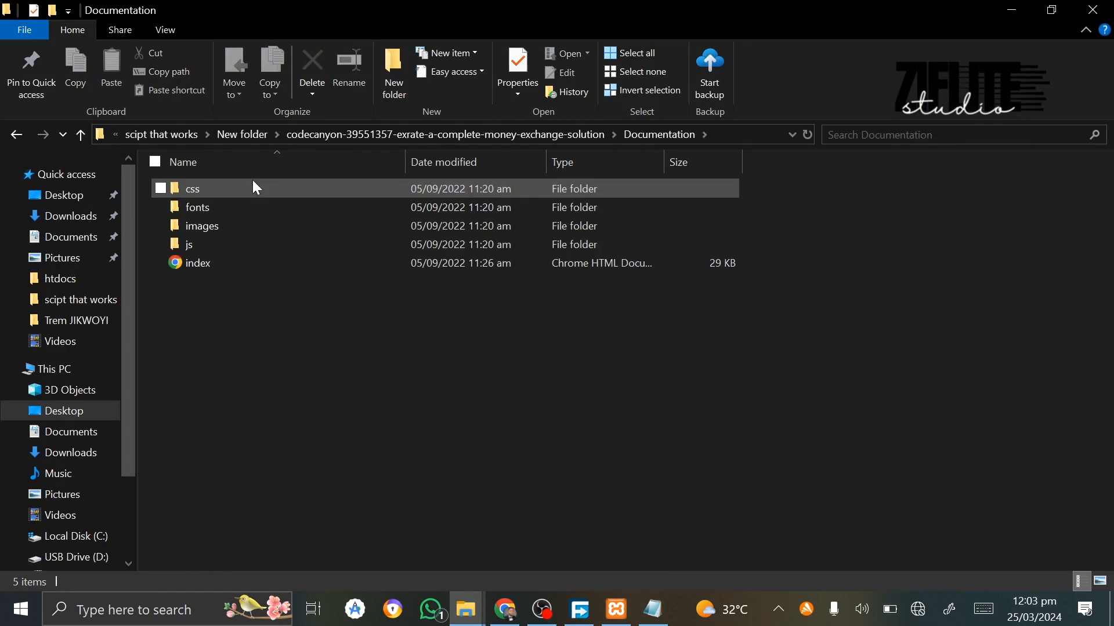
{"action": "double_click", "coordinate": [207, 263]}
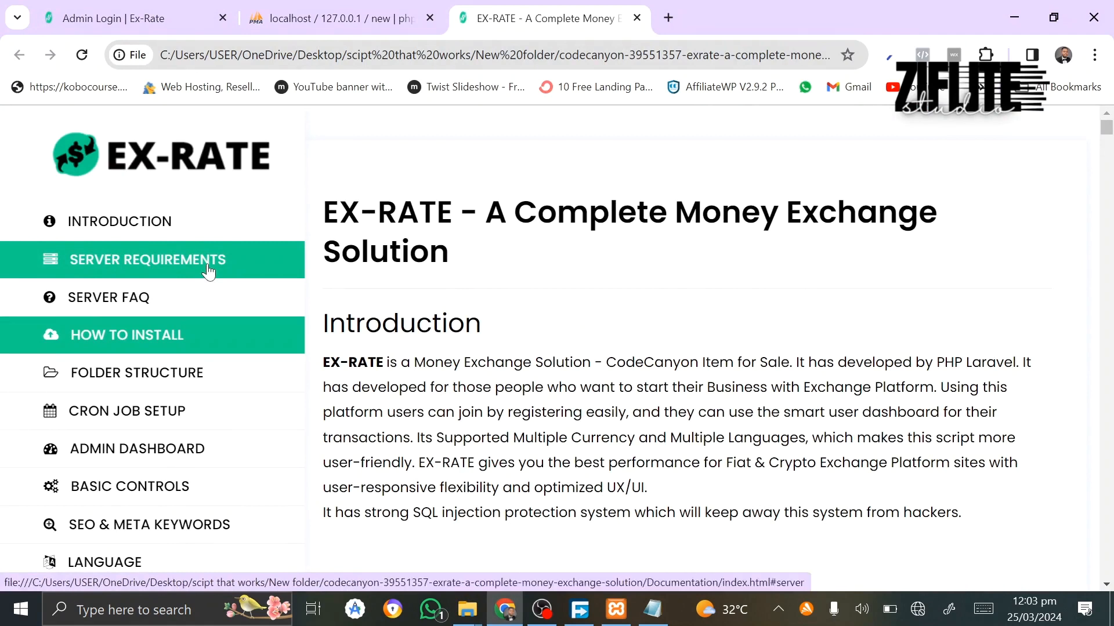
{"action": "left_click_drag", "start_coordinate": [485, 5], "coordinate": [340, 6]}
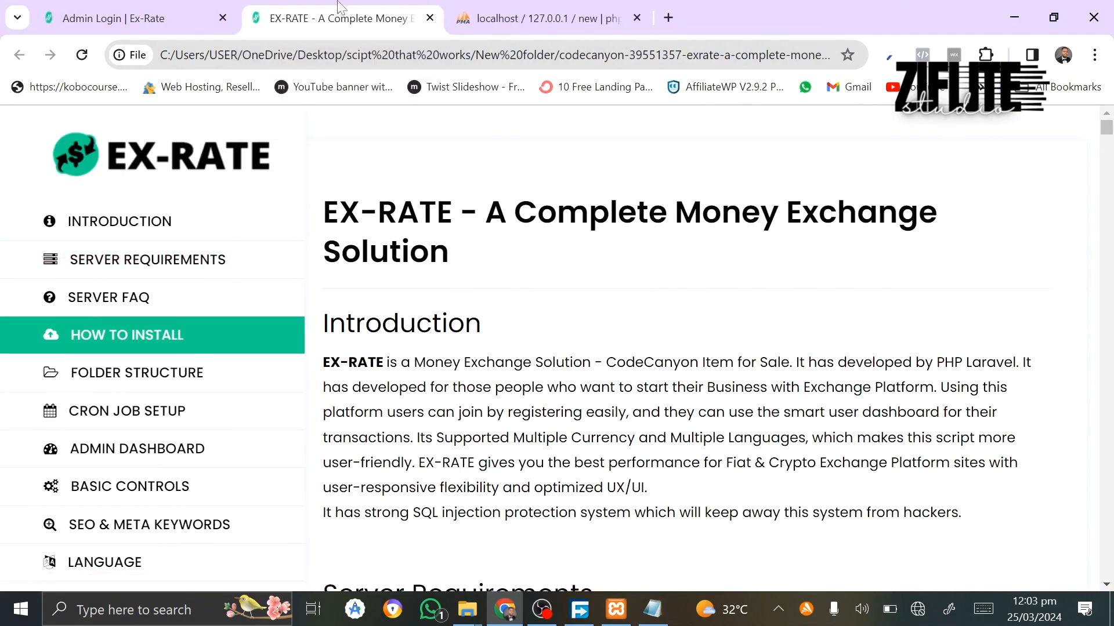
Look through the documentation's server requirements, installation steps, admin panel login details, folder structure and cron job setup.
{"action": "scroll", "coordinate": [573, 541], "scroll_direction": "down", "scroll_amount": 8}
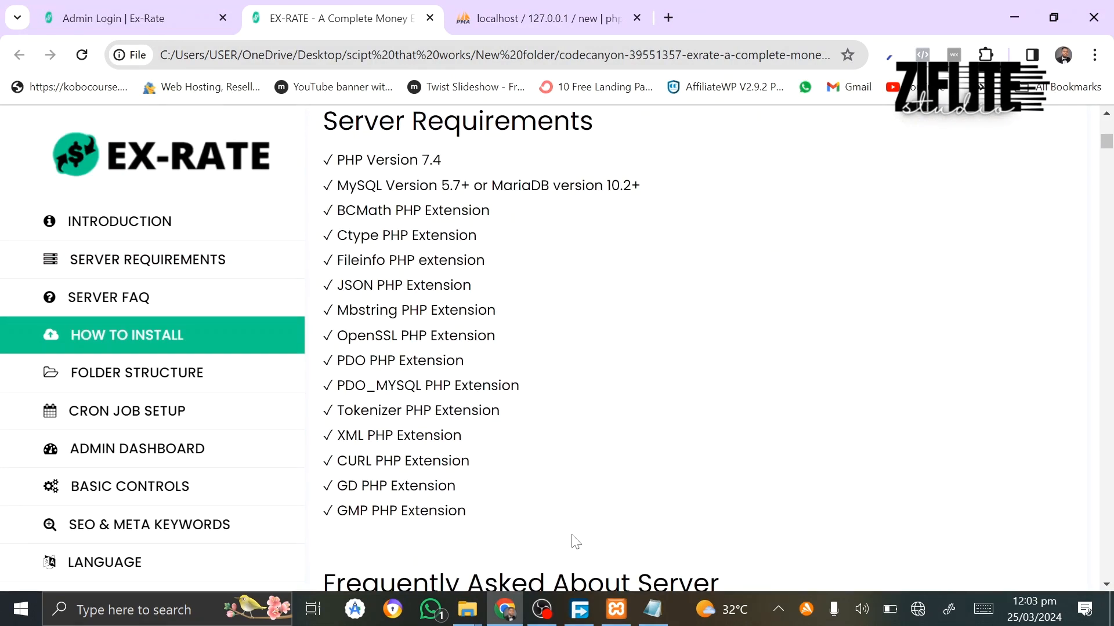
{"action": "scroll", "coordinate": [575, 542], "scroll_direction": "down", "scroll_amount": 8}
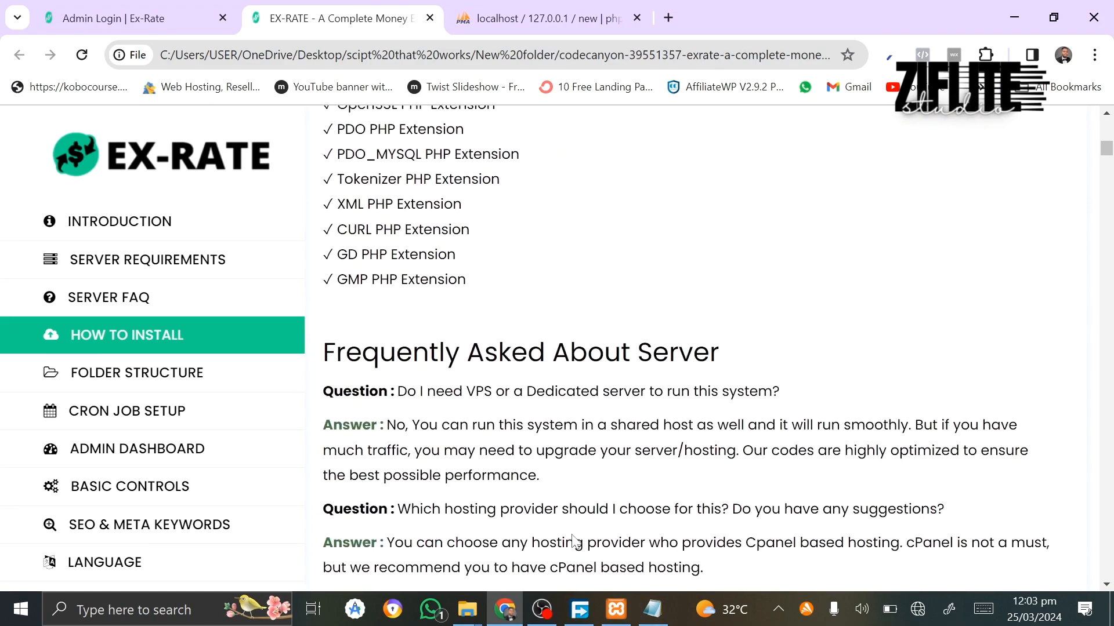
{"action": "scroll", "coordinate": [576, 542], "scroll_direction": "down", "scroll_amount": 15}
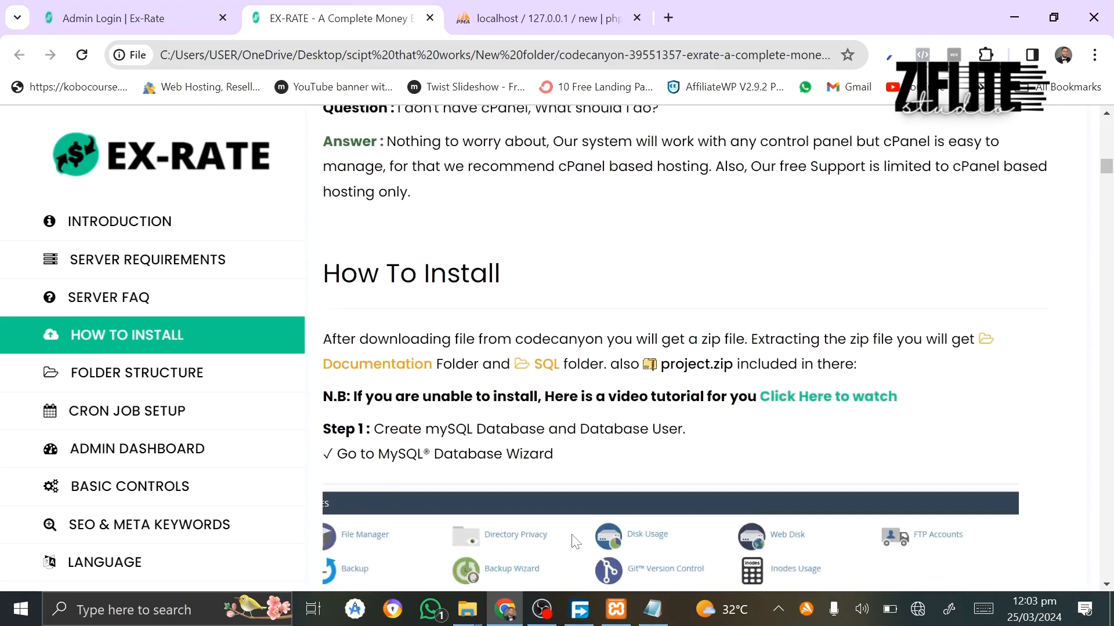
{"action": "scroll", "coordinate": [575, 542], "scroll_direction": "down", "scroll_amount": 10}
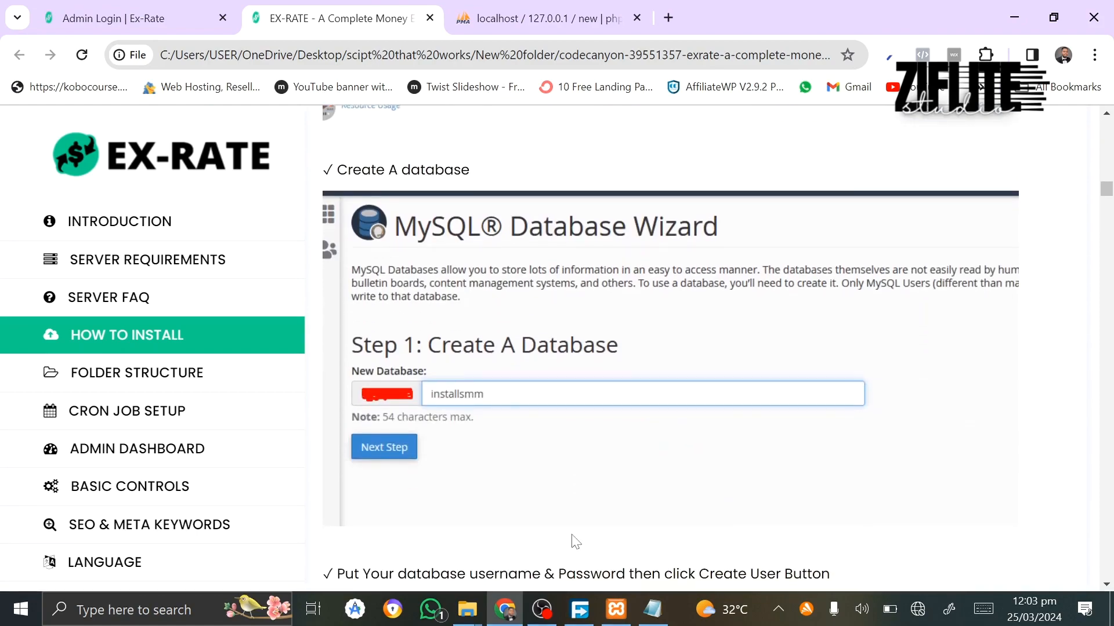
{"action": "scroll", "coordinate": [573, 541], "scroll_direction": "down", "scroll_amount": 15}
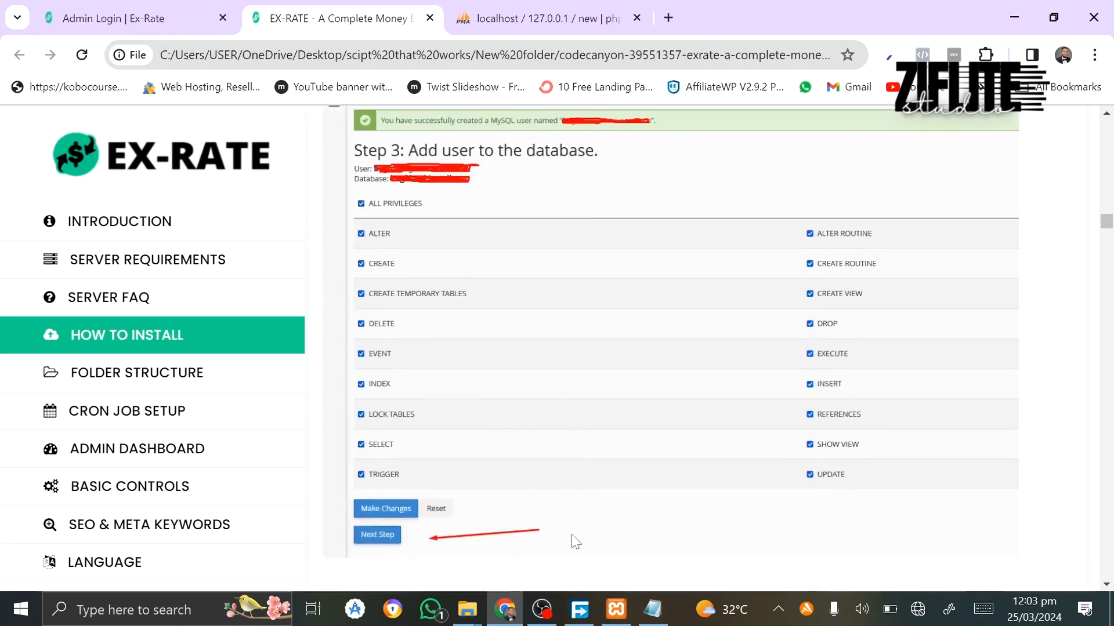
{"action": "scroll", "coordinate": [573, 539], "scroll_direction": "down", "scroll_amount": 2}
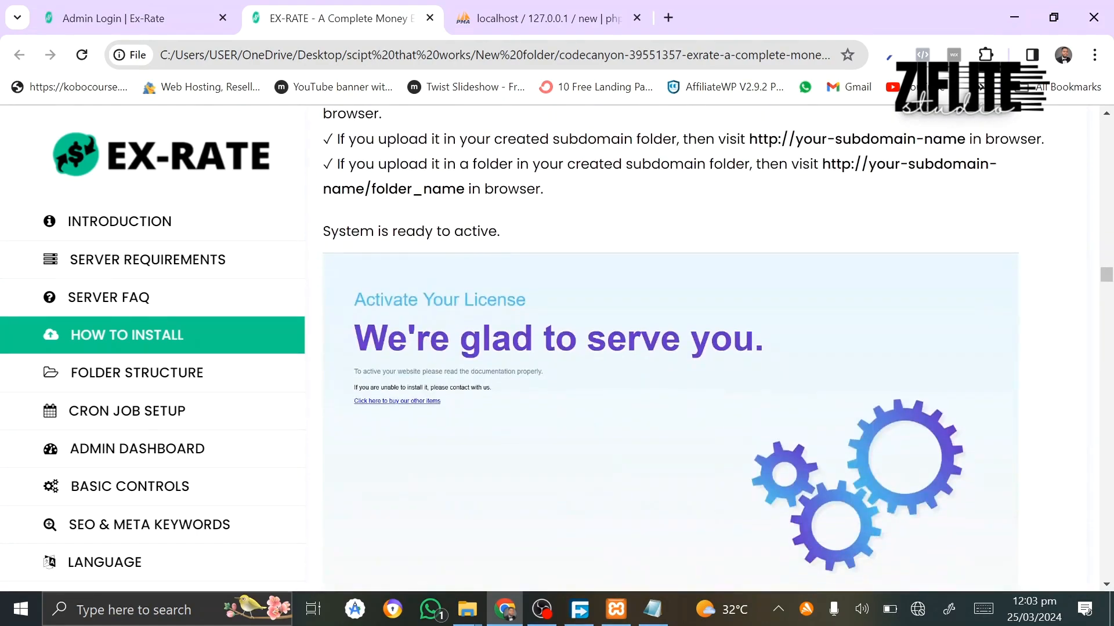
{"action": "scroll", "coordinate": [573, 539], "scroll_direction": "up", "scroll_amount": 3}
{"action": "scroll", "coordinate": [572, 535], "scroll_direction": "down", "scroll_amount": 7}
{"action": "scroll", "coordinate": [572, 534], "scroll_direction": "down", "scroll_amount": 20}
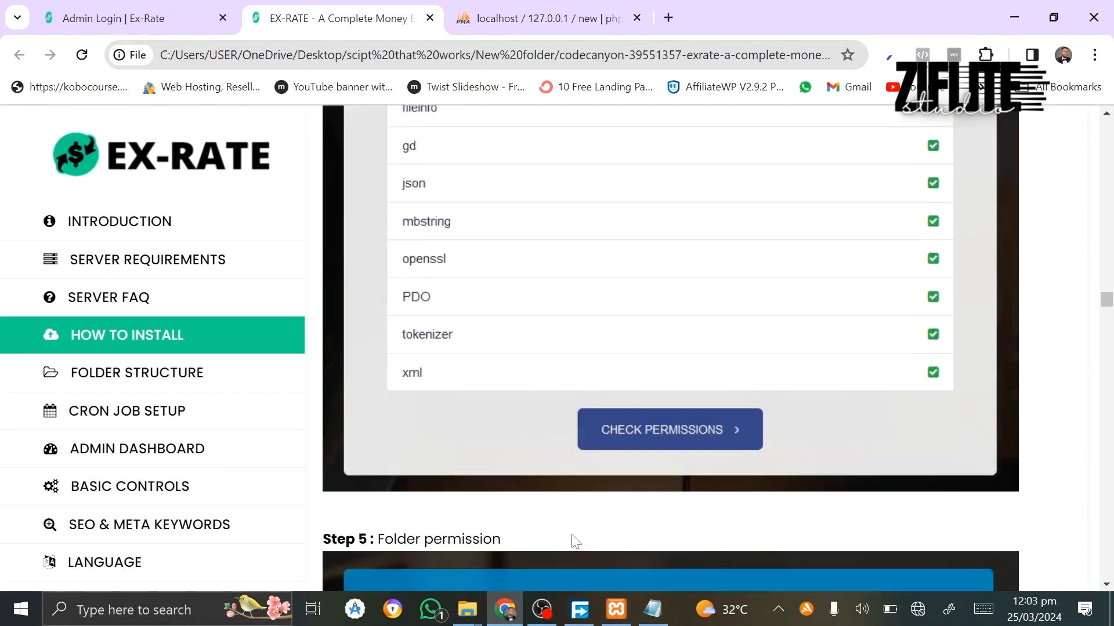
{"action": "scroll", "coordinate": [571, 534], "scroll_direction": "down", "scroll_amount": 10}
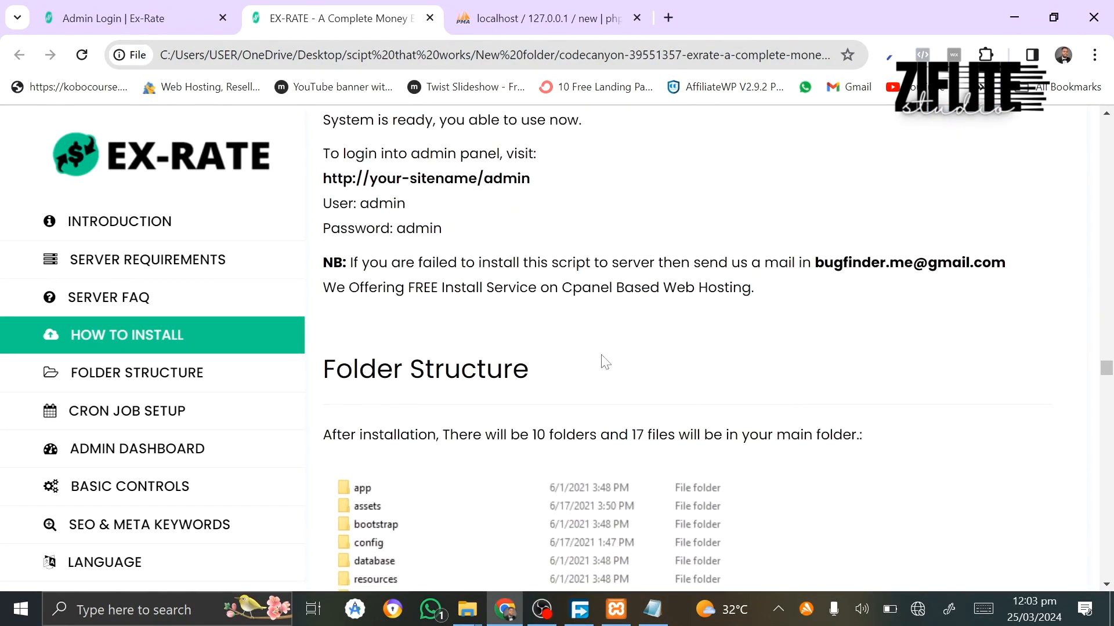
{"action": "scroll", "coordinate": [605, 362], "scroll_direction": "down", "scroll_amount": 12}
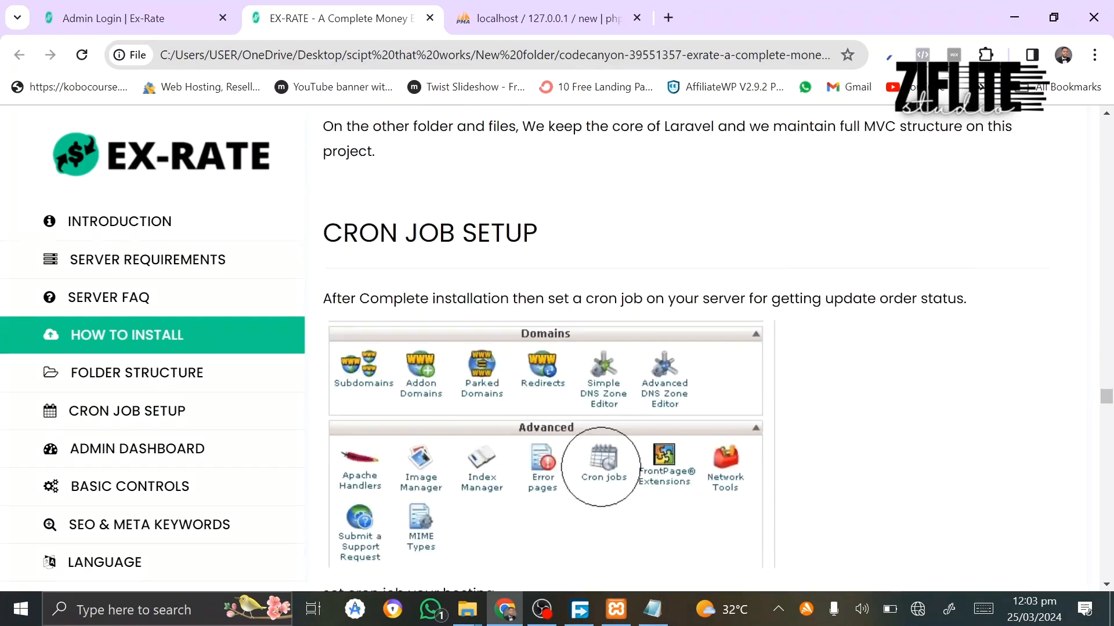
Copy the default admin username from the admin panel login details in the documentation's installation section.
{"action": "scroll", "coordinate": [605, 362], "scroll_direction": "up", "scroll_amount": 2}
{"action": "scroll", "coordinate": [605, 362], "scroll_direction": "up", "scroll_amount": 15}
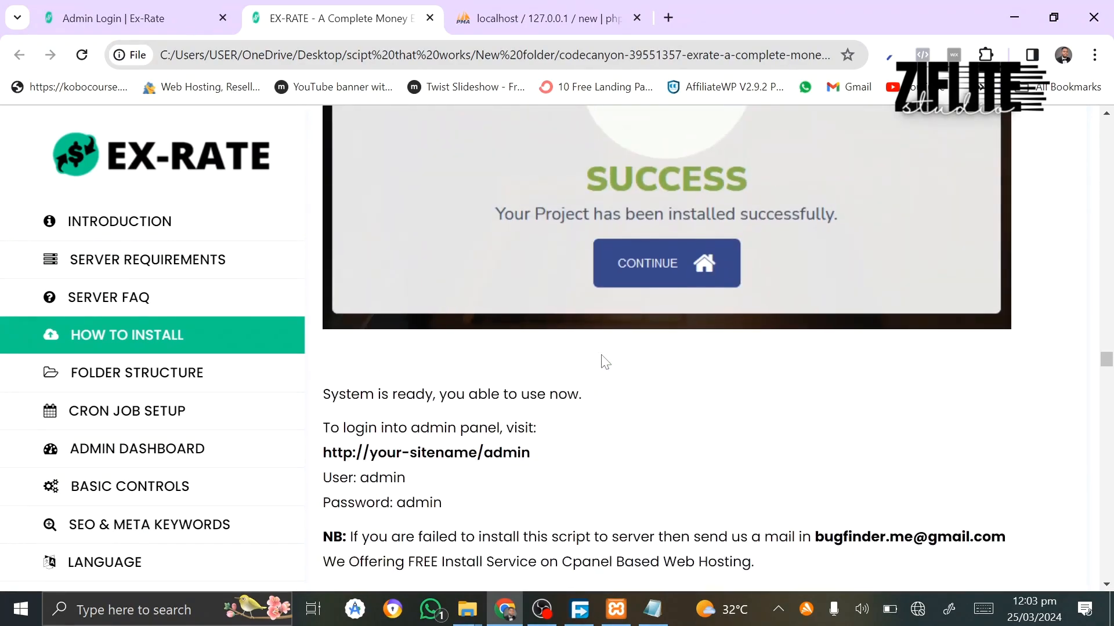
{"action": "scroll", "coordinate": [605, 362], "scroll_direction": "down", "scroll_amount": 2}
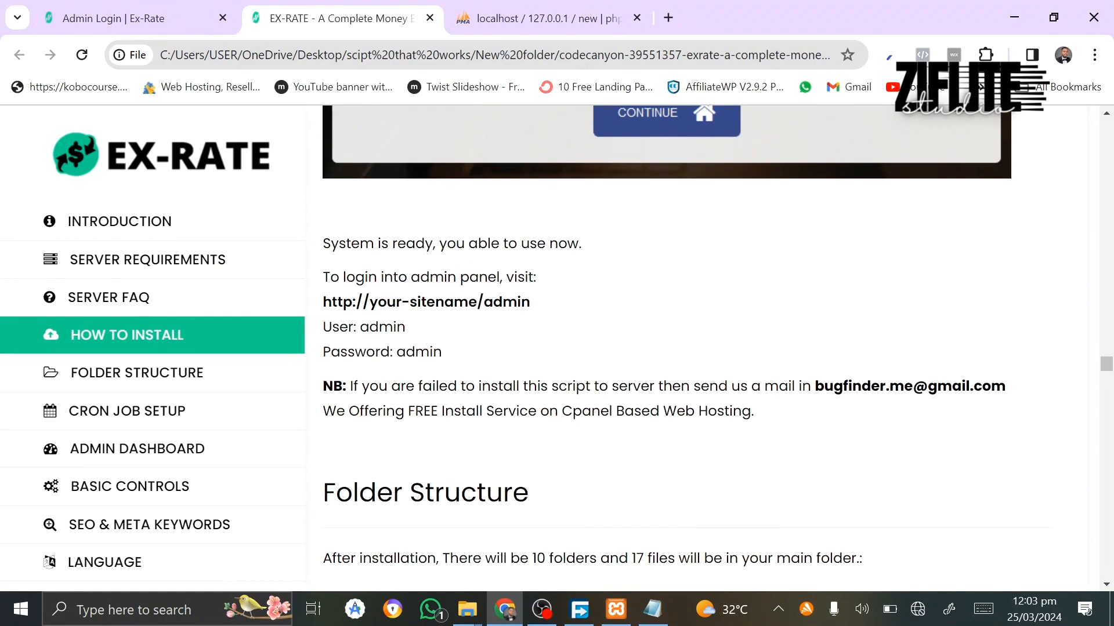
{"action": "left_click_drag", "start_coordinate": [359, 327], "coordinate": [421, 326]}
{"action": "key", "text": "ctrl+c"}
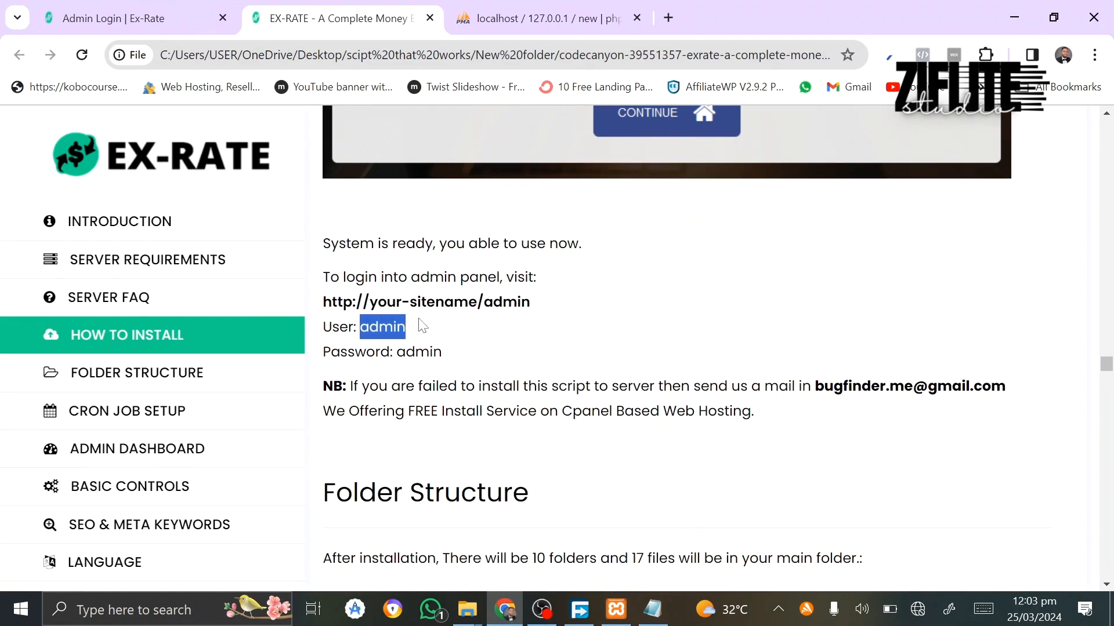
Sign in on the Admin Login page with the copied username and the default admin password.
{"action": "left_click", "coordinate": [116, 18]}
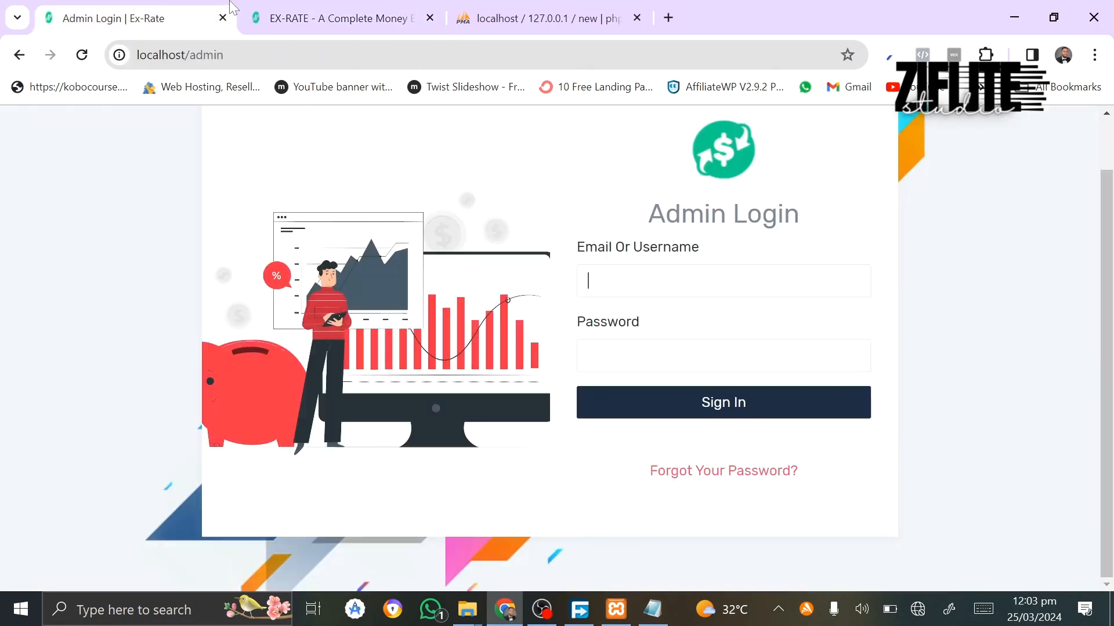
{"action": "key", "text": "ctrl+v"}
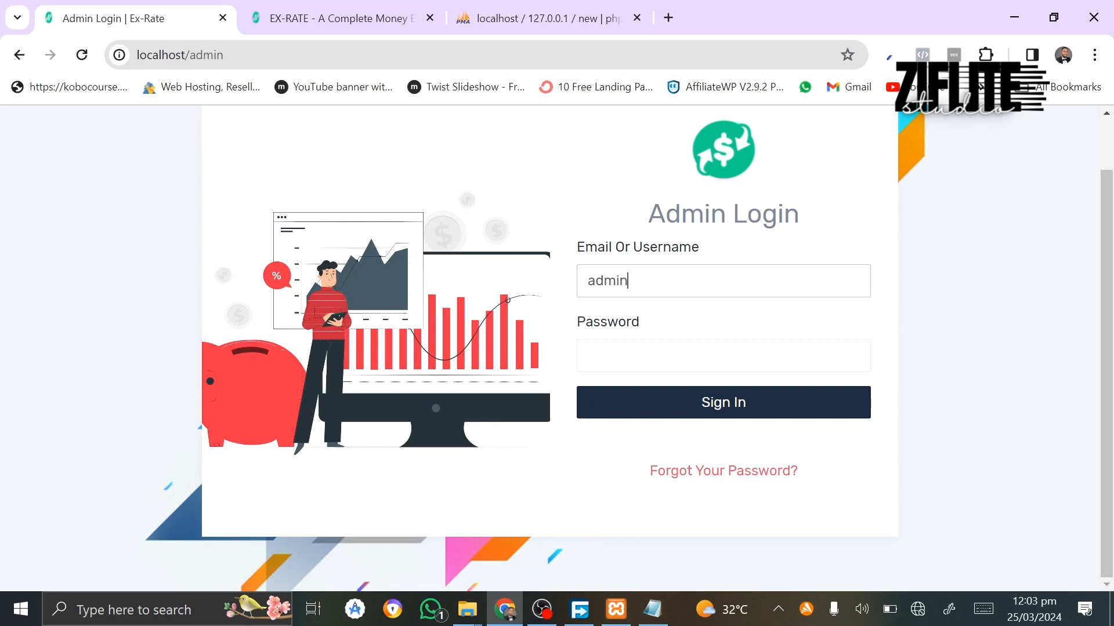
{"action": "left_click", "coordinate": [652, 339]}
{"action": "type", "text": "admin"}
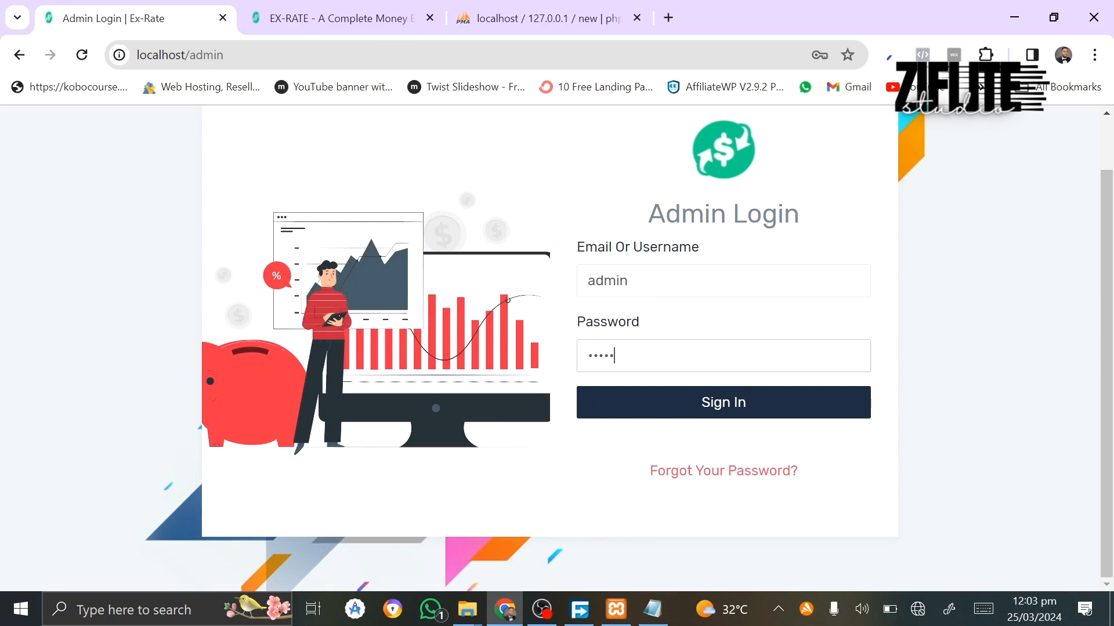
{"action": "left_click", "coordinate": [730, 416]}
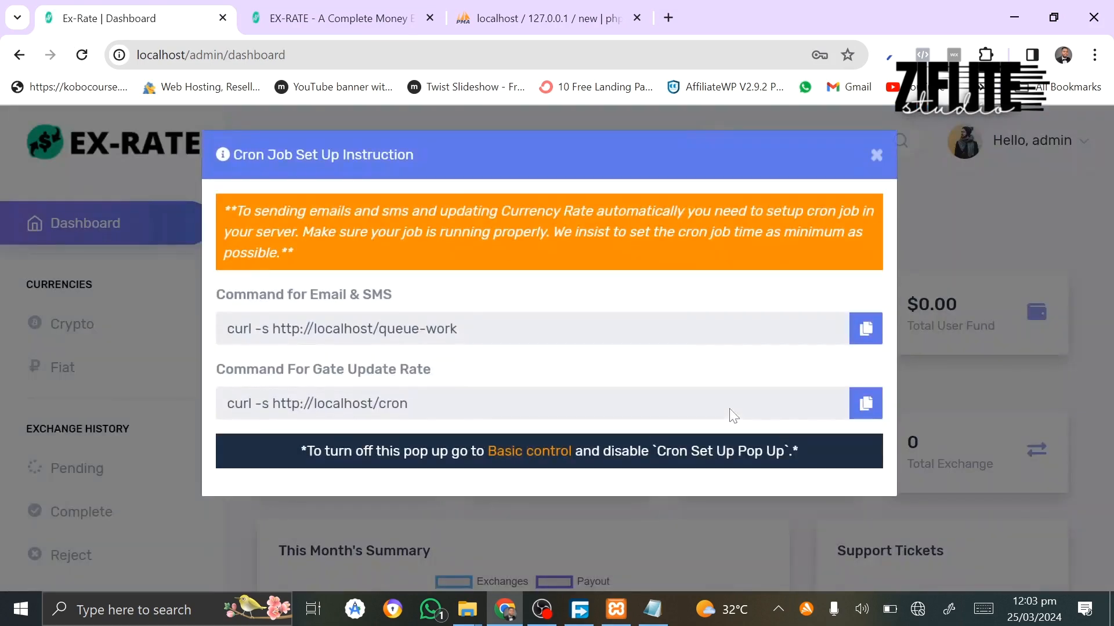
Dismiss the Cron Job Set Up Instruction and look through the admin dashboard's statistics and its navigation entries down to Controls.
{"action": "left_click", "coordinate": [876, 155]}
{"action": "scroll", "coordinate": [720, 496], "scroll_direction": "down", "scroll_amount": 3}
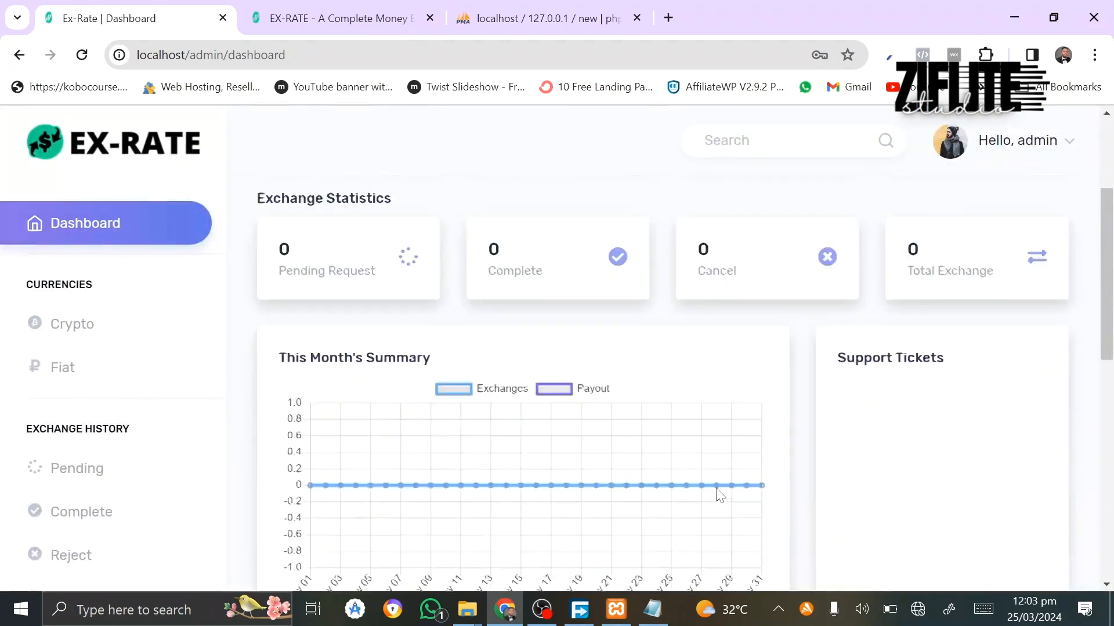
{"action": "scroll", "coordinate": [719, 495], "scroll_direction": "down", "scroll_amount": 10}
{"action": "scroll", "coordinate": [719, 496], "scroll_direction": "up", "scroll_amount": 15}
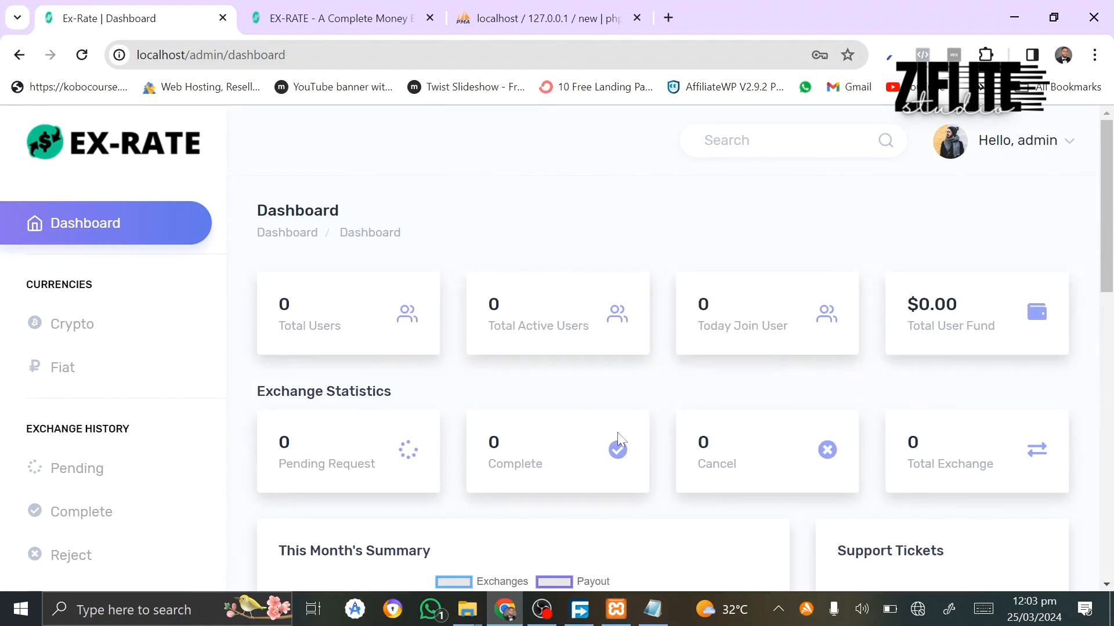
{"action": "scroll", "coordinate": [67, 415], "scroll_direction": "down", "scroll_amount": 10}
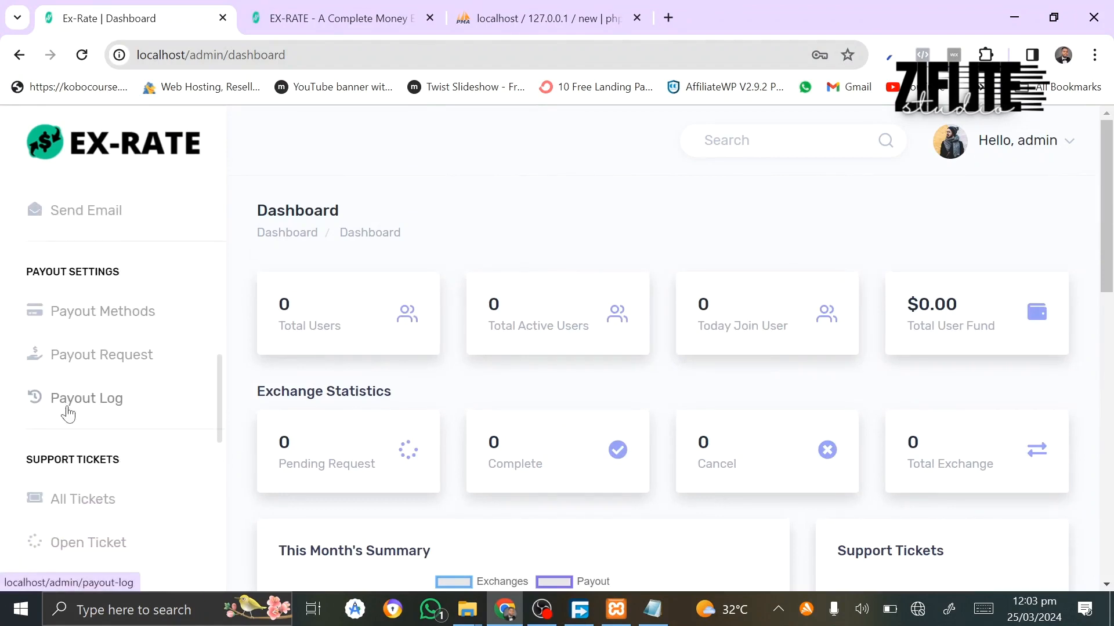
{"action": "scroll", "coordinate": [68, 415], "scroll_direction": "down", "scroll_amount": 6}
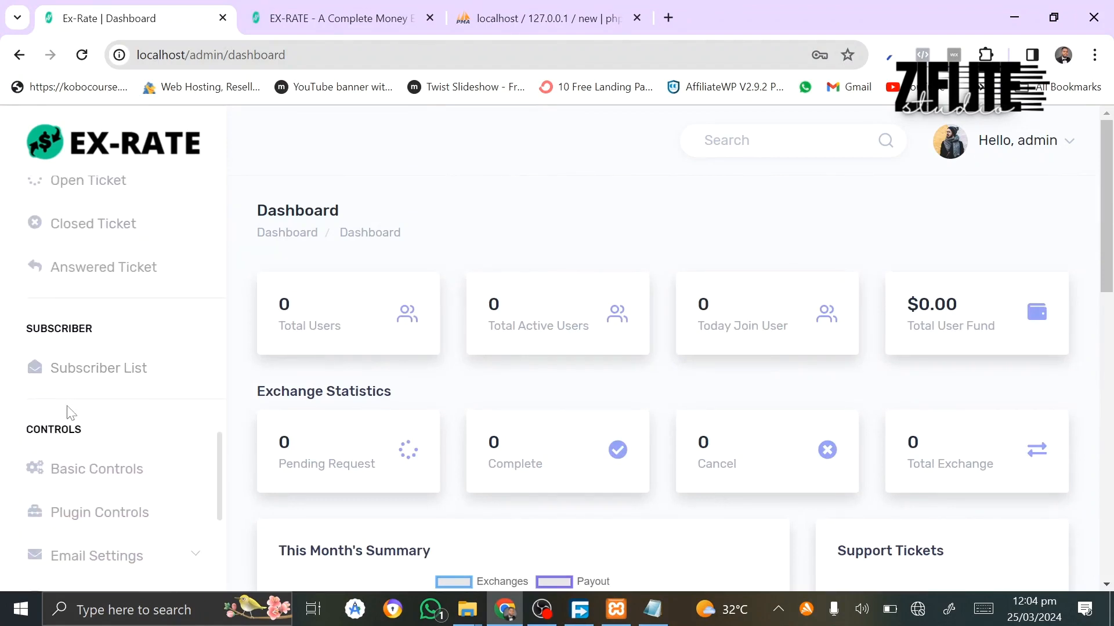